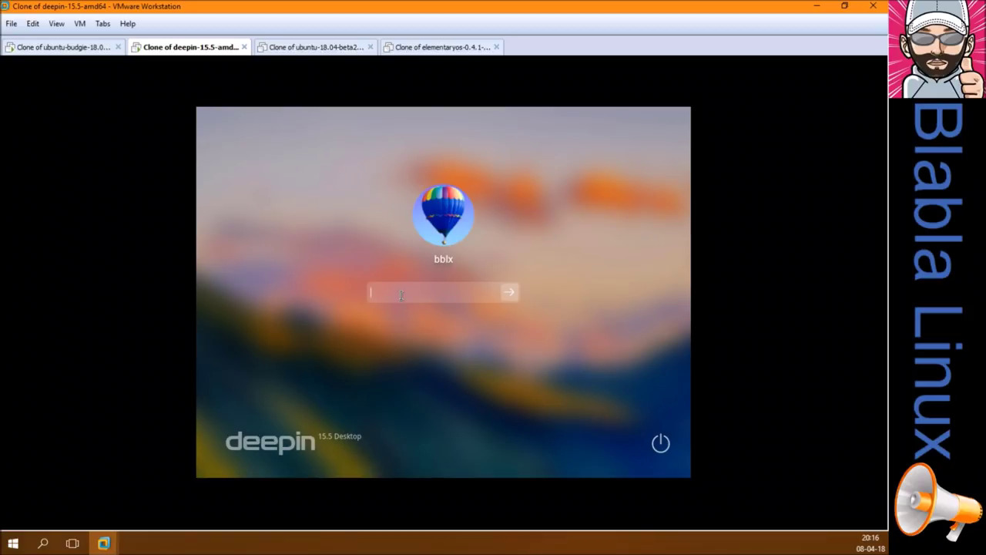
# - Log in to the Deepin virtual machine with the account password
pyautogui.write('•••••')
pyautogui.press('Return')
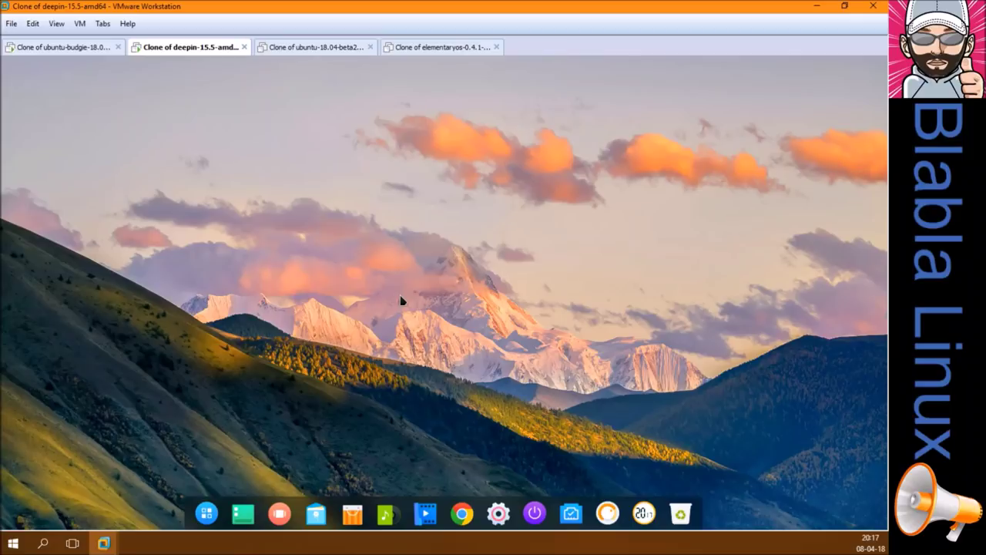
# - Switch to the Ubuntu Budgie virtual machine and look over its application menu, closing it again
pyautogui.click(60, 49)
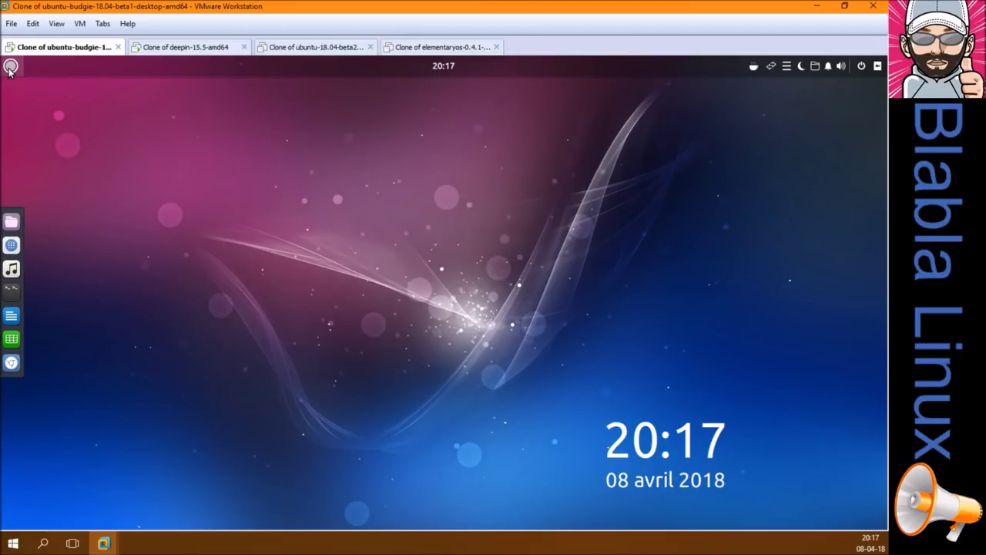
pyautogui.click(11, 67)
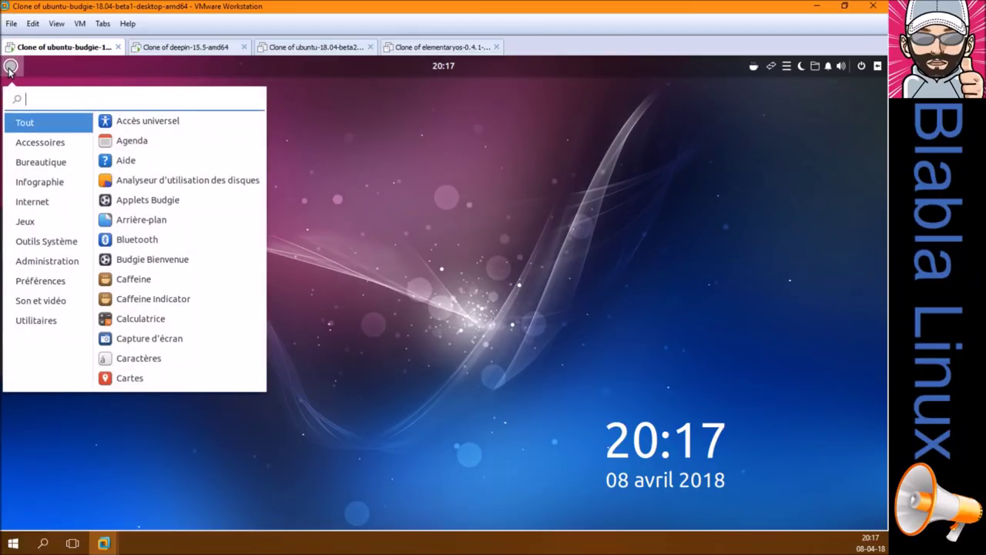
pyautogui.click(10, 67)
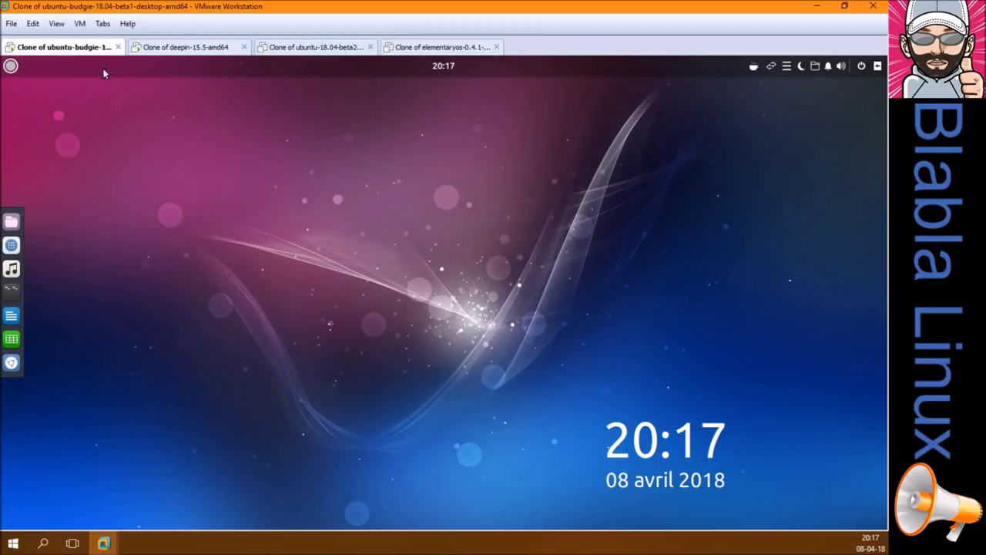
# - Browse the Deepin machine's application launcher as a full list and by category, including Musique and Bureautique, and return to its desktop
pyautogui.click(186, 48)
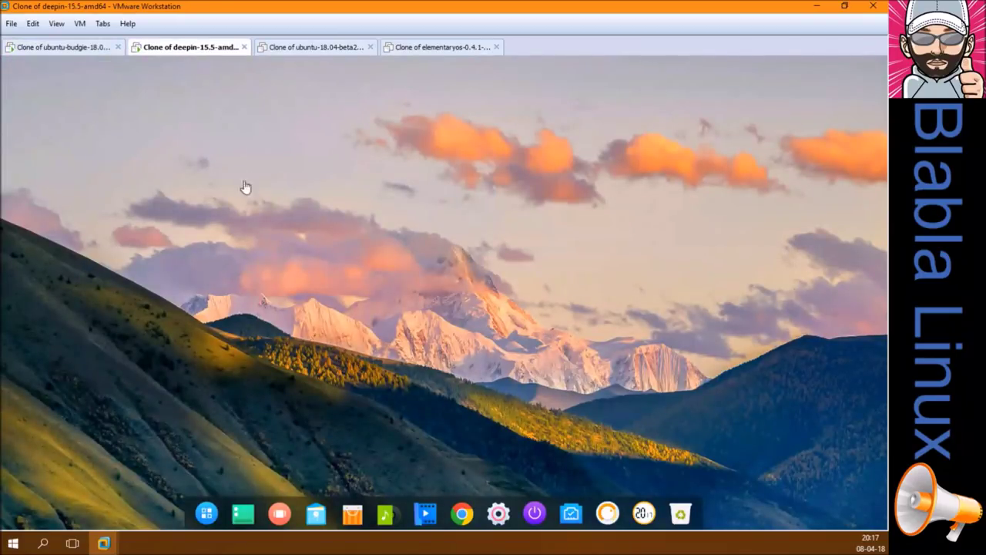
pyautogui.click(206, 514)
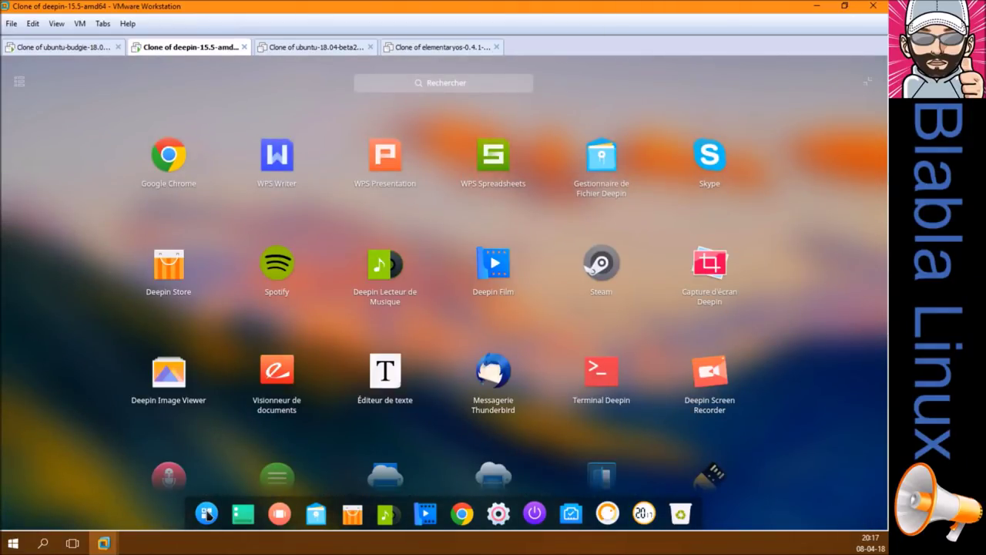
pyautogui.scroll(-3, 92, 356)
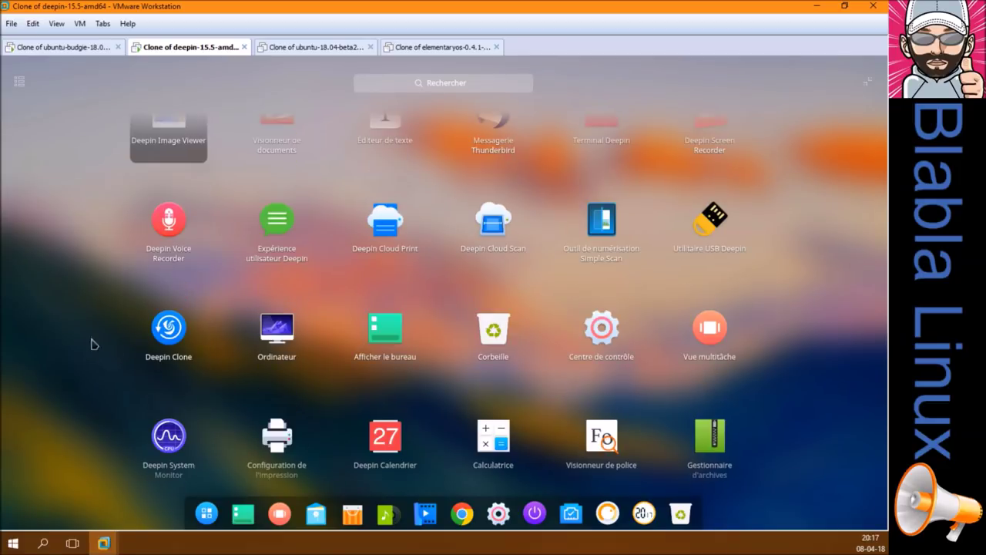
pyautogui.click(21, 78)
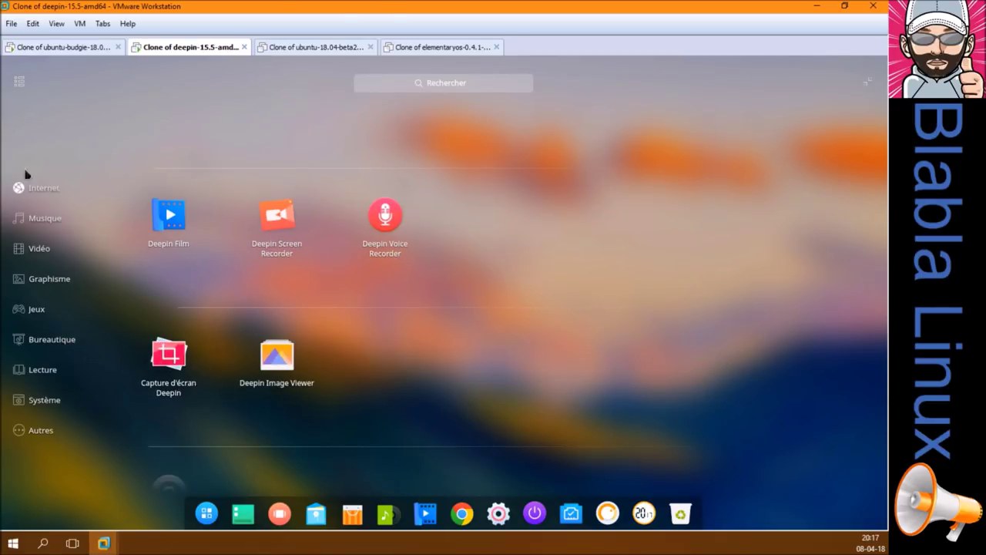
pyautogui.click(44, 218)
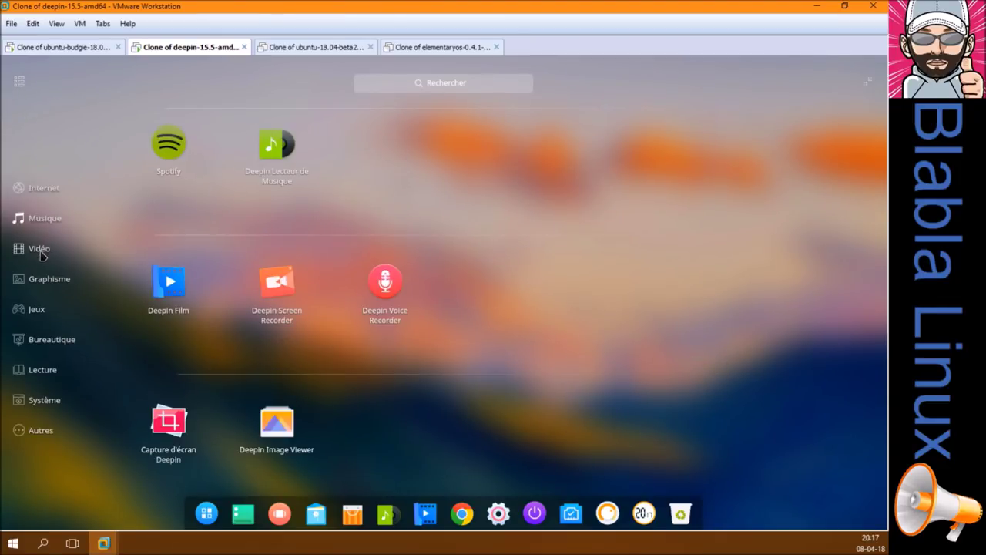
pyautogui.scroll(-5, 41, 255)
pyautogui.click(48, 340)
pyautogui.click(19, 82)
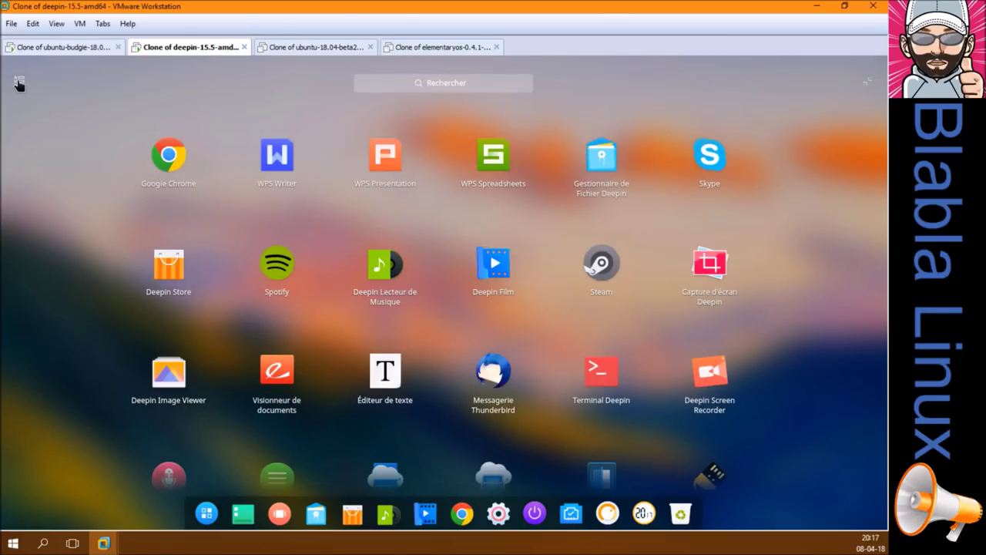
pyautogui.click(254, 379)
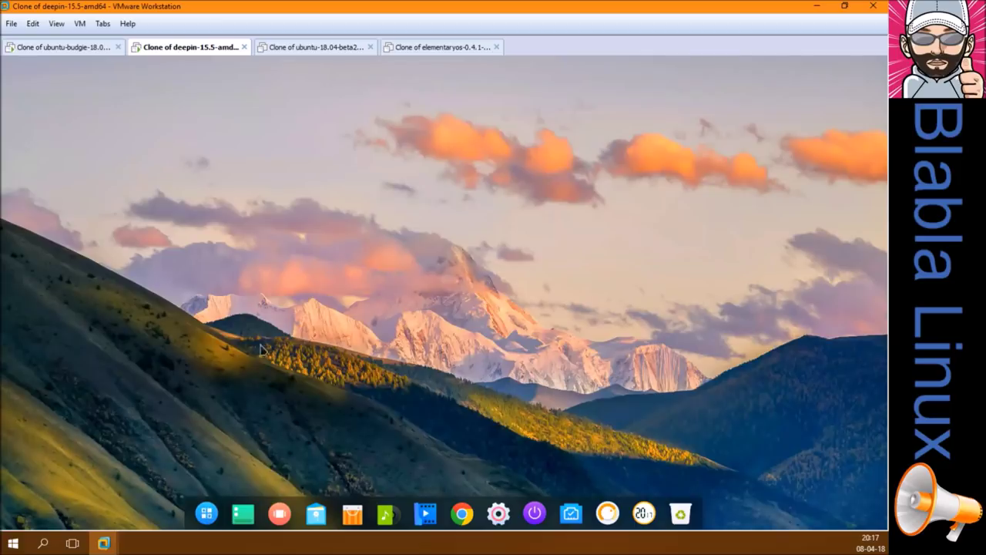
# - Power on the Ubuntu 18.04 beta 2 virtual machine and log in with the account password
pyautogui.click(298, 53)
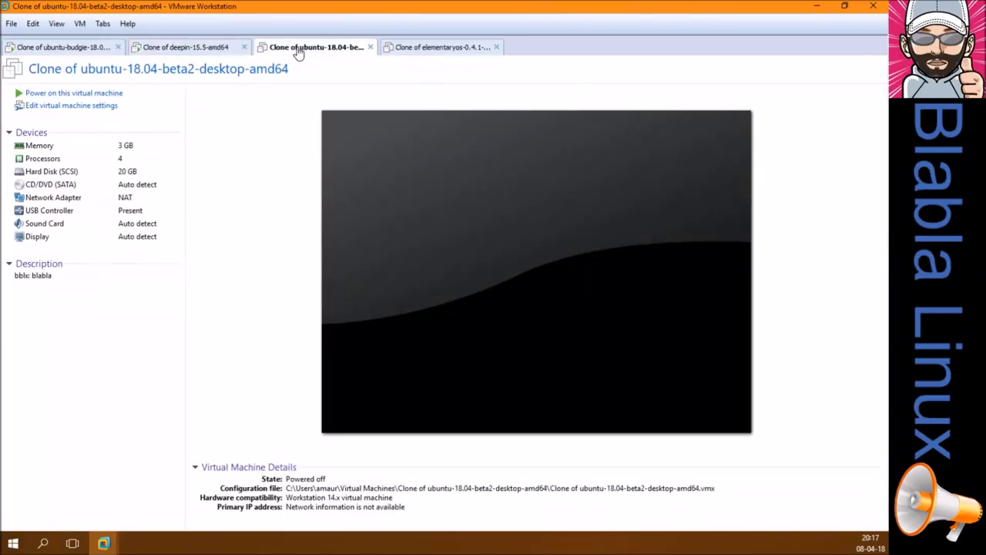
pyautogui.click(104, 94)
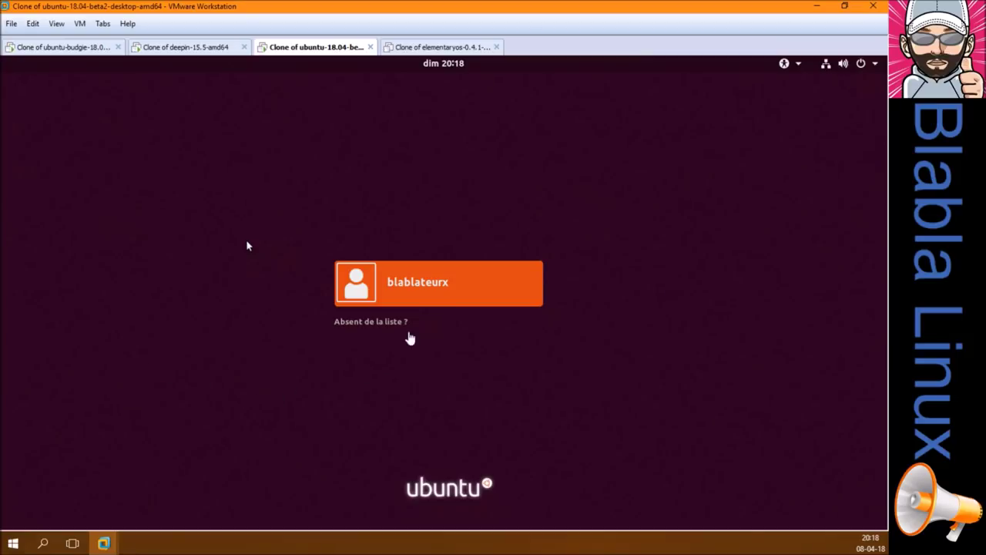
pyautogui.click(419, 285)
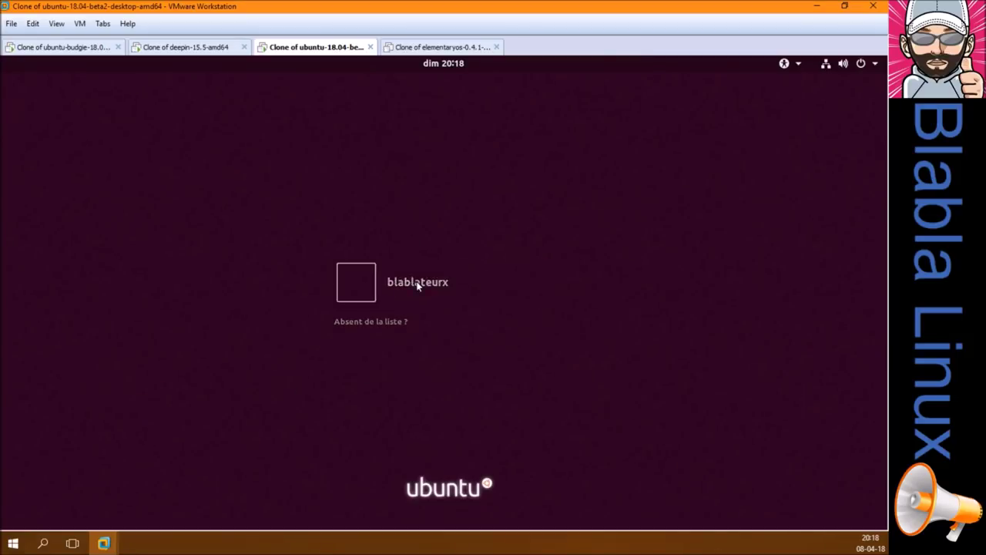
pyautogui.write('******')
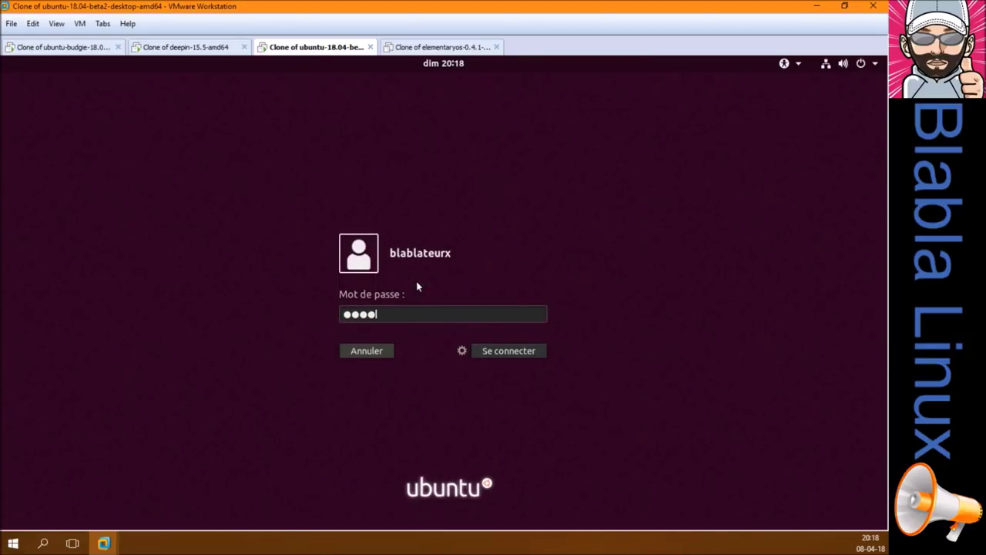
pyautogui.press('Return')
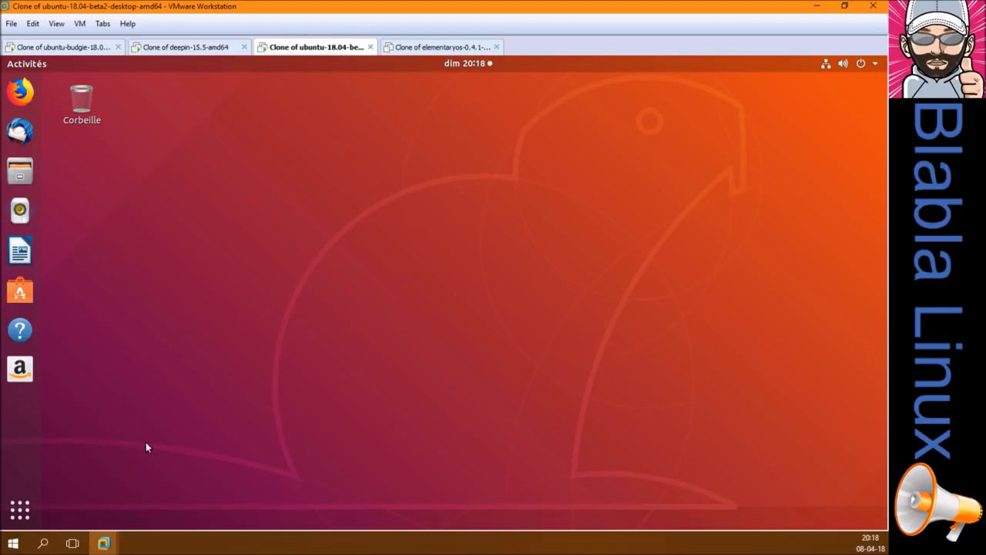
# - Examine the Ubuntu 18.04 application overview and compare its desktop with the Deepin desktop
pyautogui.click(20, 510)
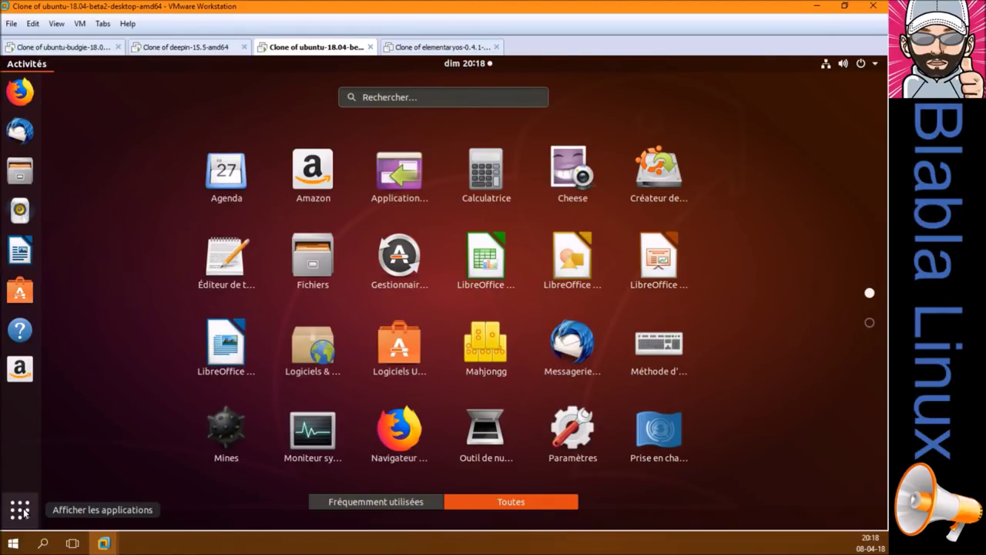
pyautogui.click(23, 511)
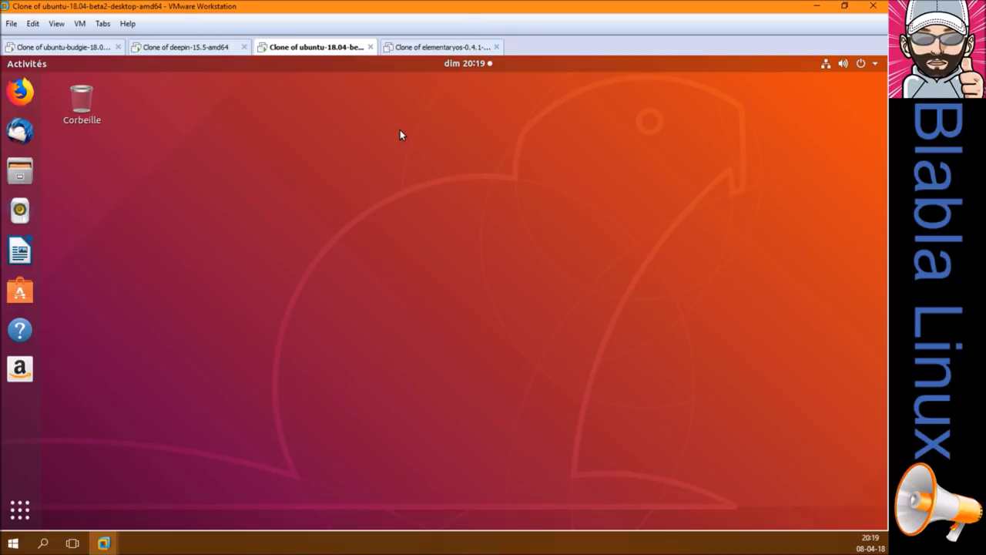
pyautogui.click(429, 47)
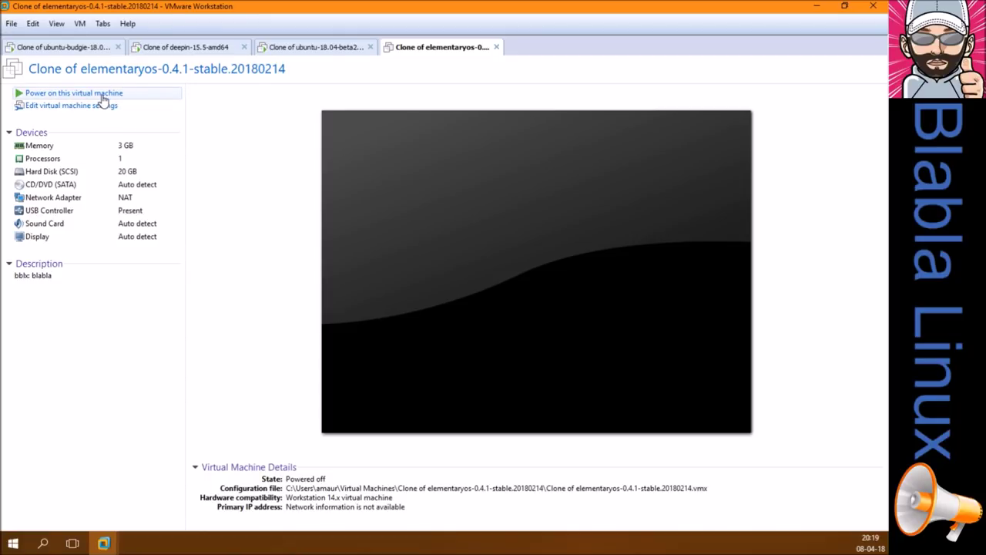
pyautogui.click(293, 52)
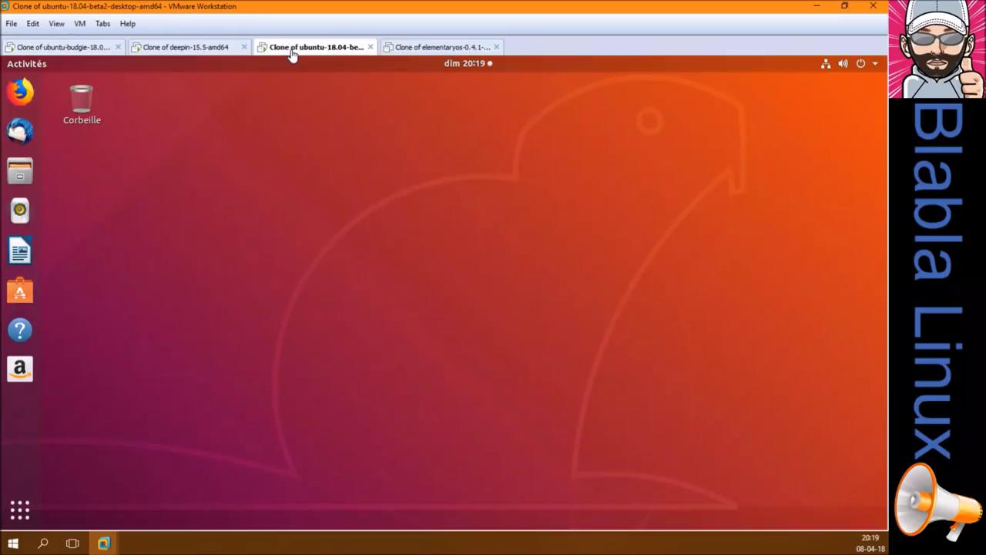
pyautogui.click(218, 51)
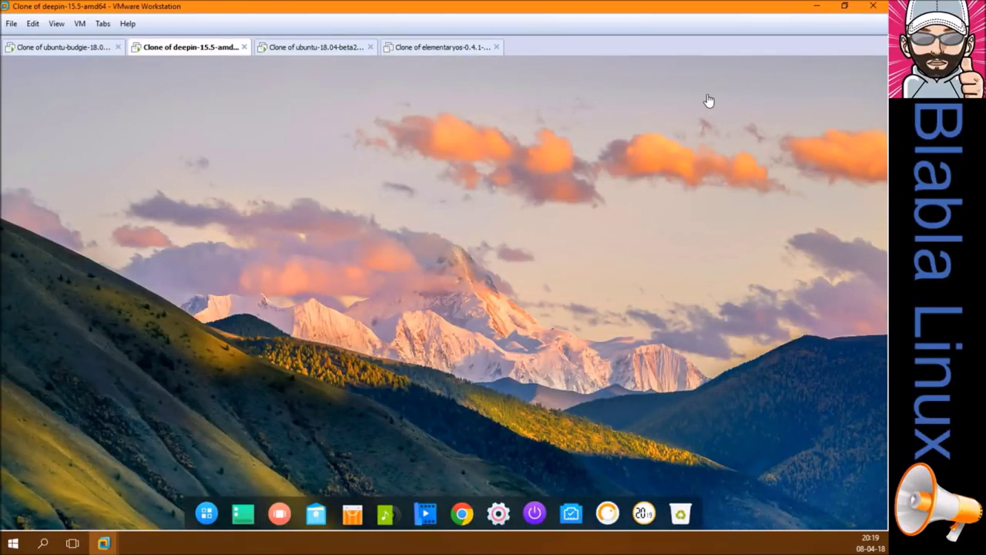
# - Power on the elementary OS 0.4.1 virtual machine and log in with the account password
pyautogui.click(409, 52)
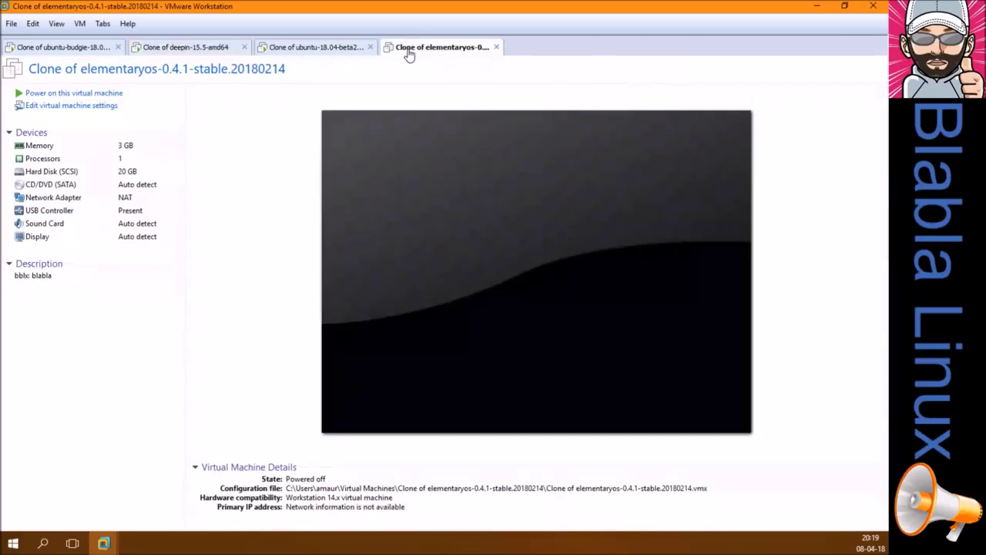
pyautogui.click(120, 94)
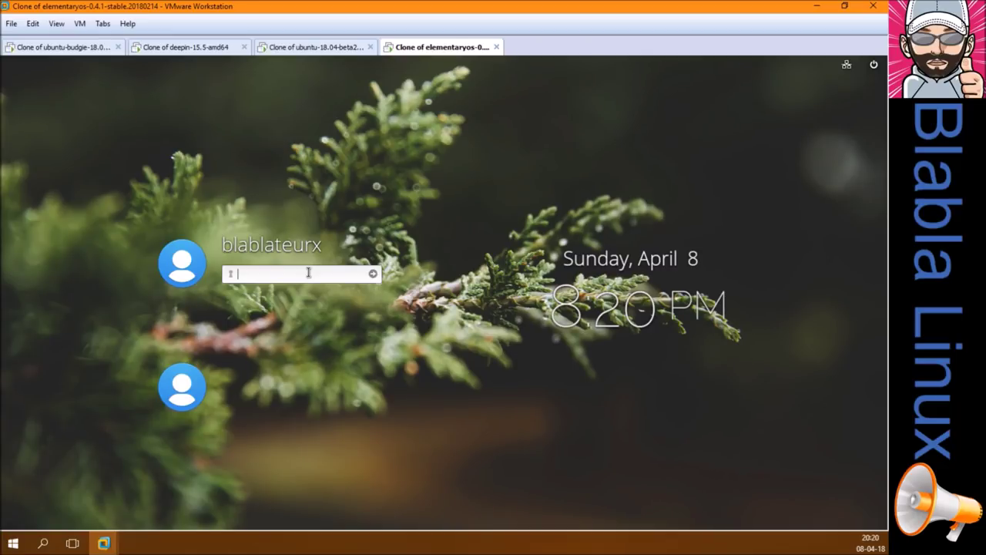
pyautogui.write('*****')
pyautogui.press('Return')
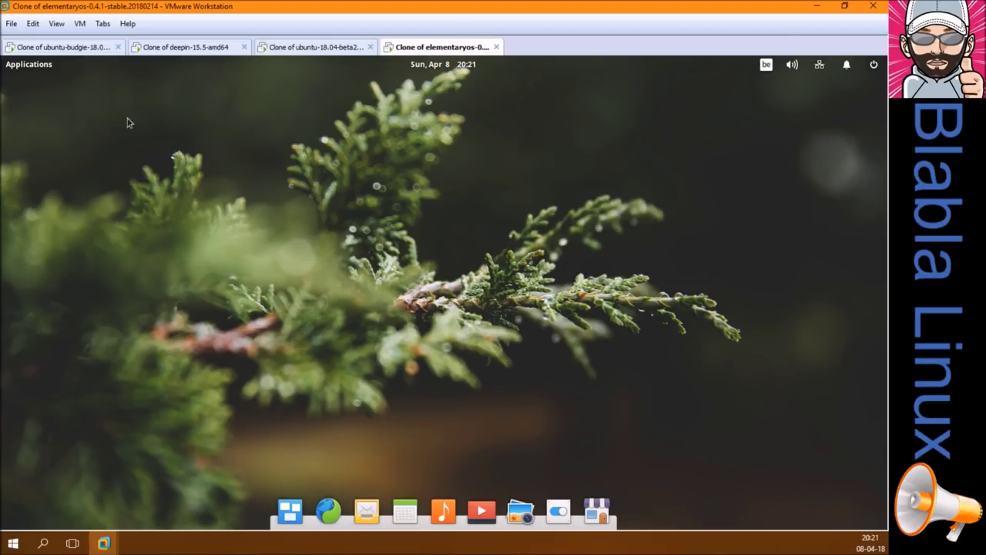
# - Look over the elementary OS Applications menu and close it
pyautogui.click(31, 67)
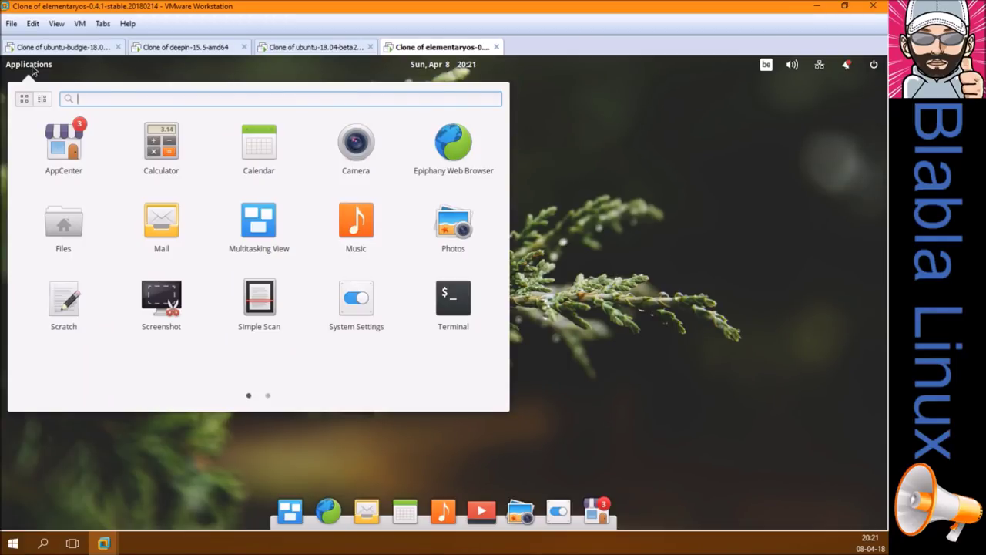
pyautogui.click(32, 67)
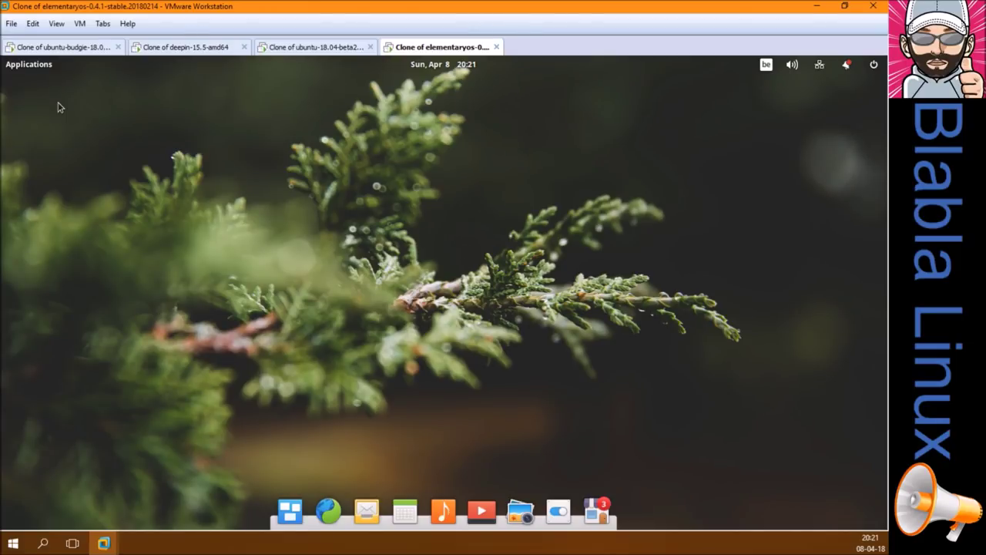
# - Open the Tilix terminal in the Ubuntu Budgie virtual machine
pyautogui.click(78, 50)
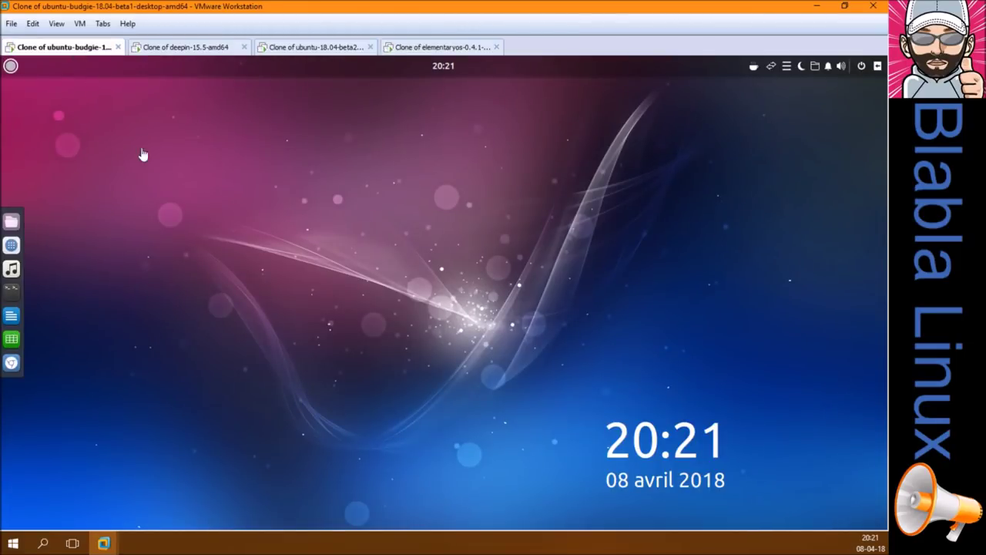
pyautogui.click(11, 292)
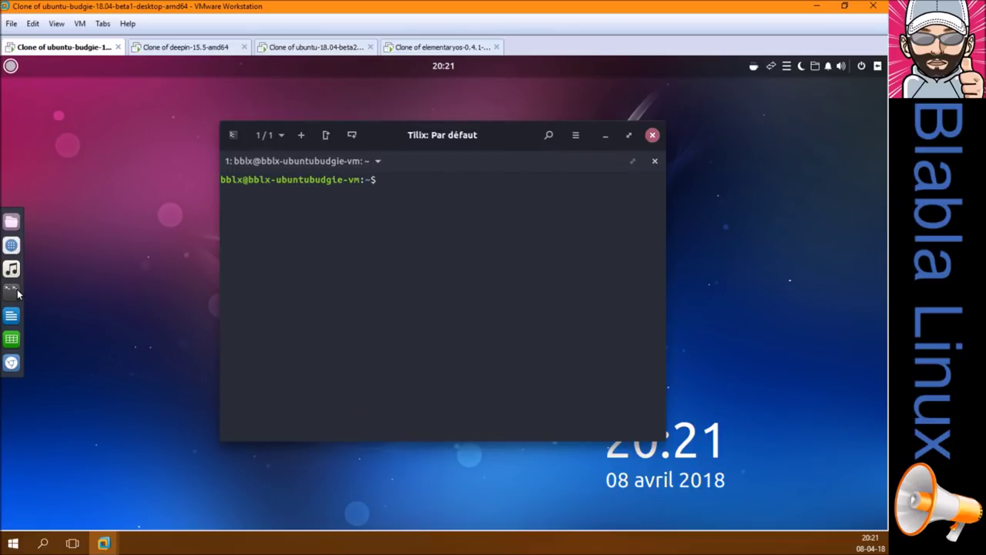
# - Find Terminal Deepin by searching "ter" in the Deepin virtual machine's launcher and open it
pyautogui.click(167, 49)
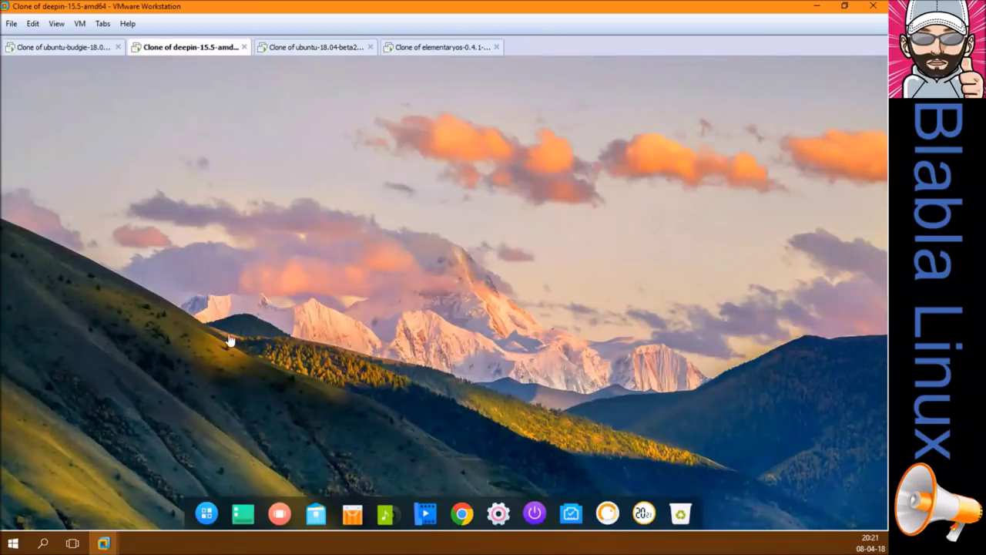
pyautogui.click(203, 515)
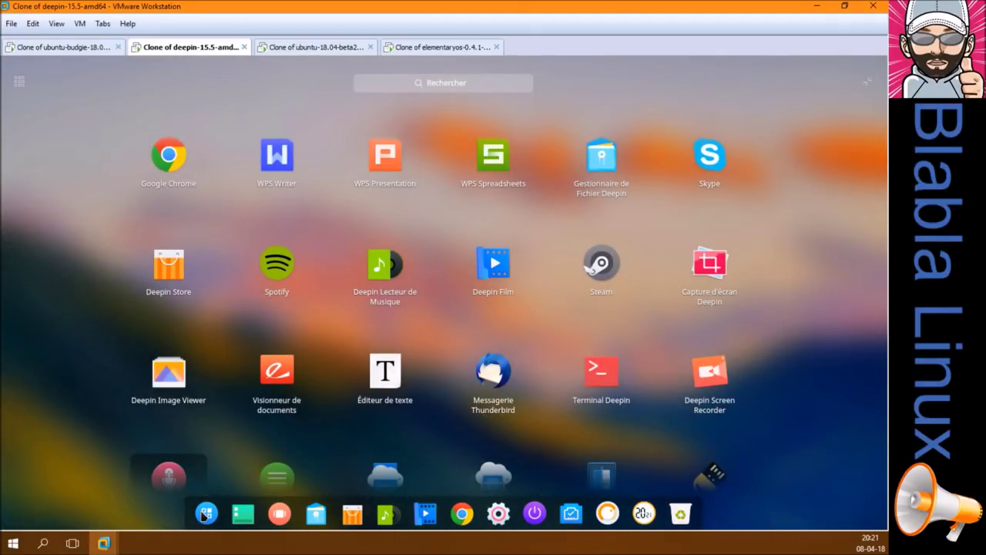
pyautogui.write('ter')
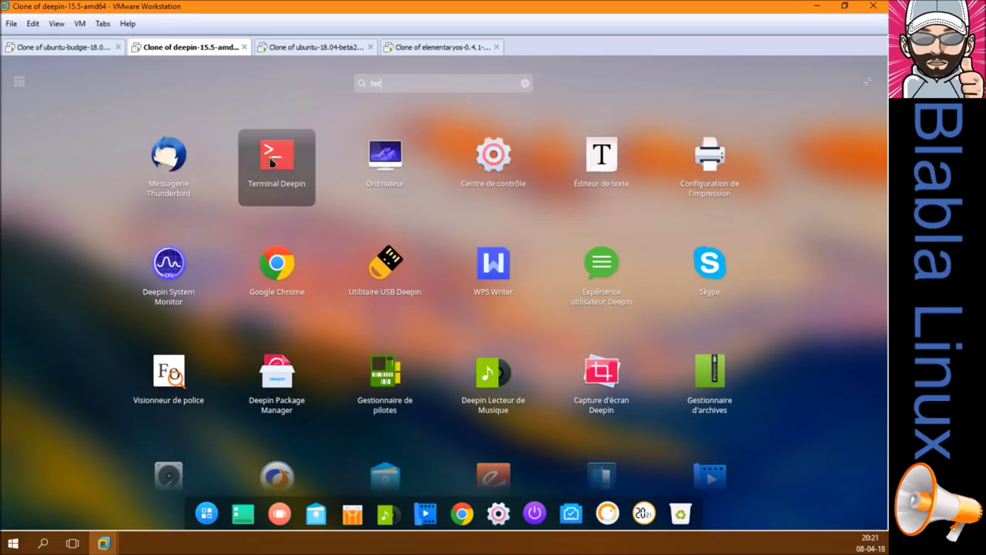
pyautogui.click(271, 163)
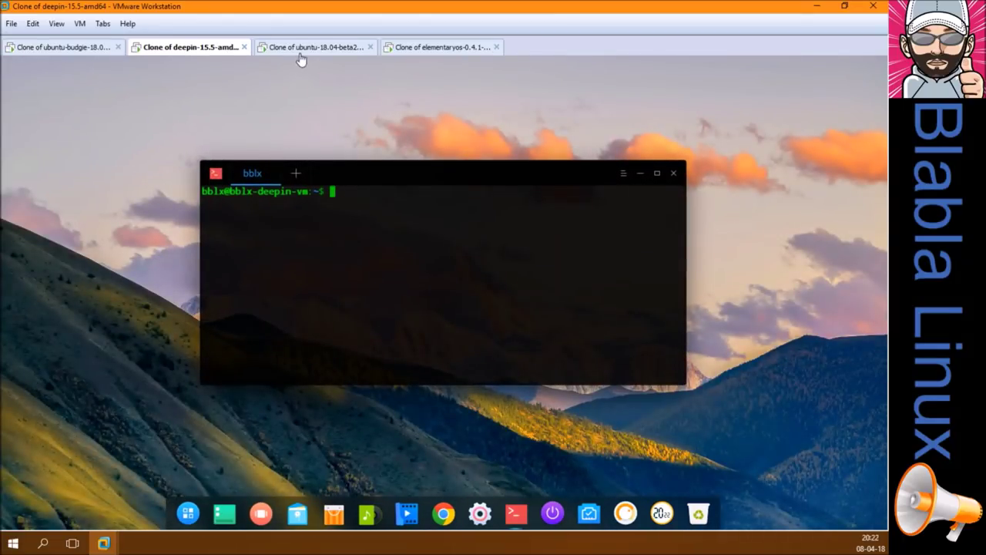
# - Find Terminal by searching "ter" among the Ubuntu 18.04 virtual machine's applications and open it
pyautogui.click(310, 47)
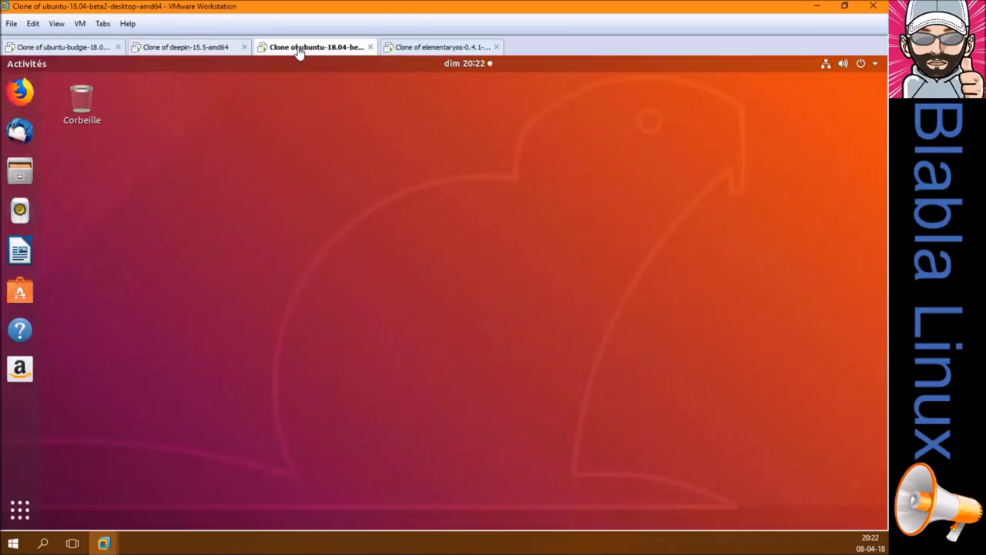
pyautogui.click(26, 510)
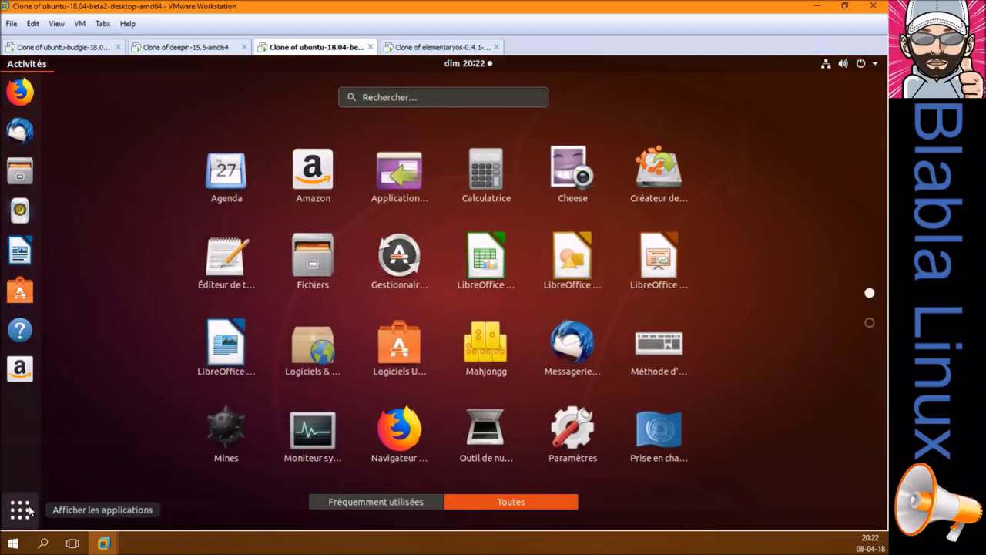
pyautogui.write('ter')
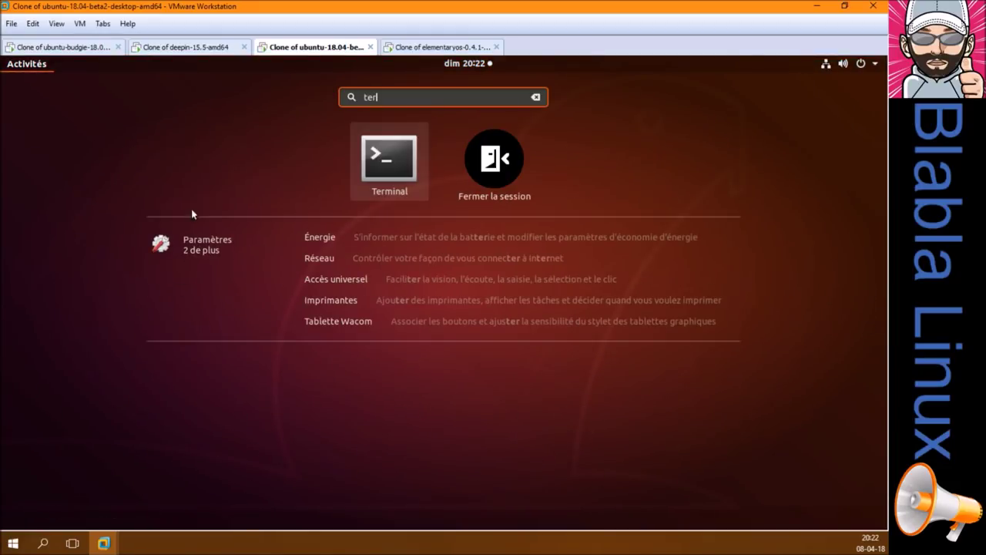
pyautogui.click(382, 166)
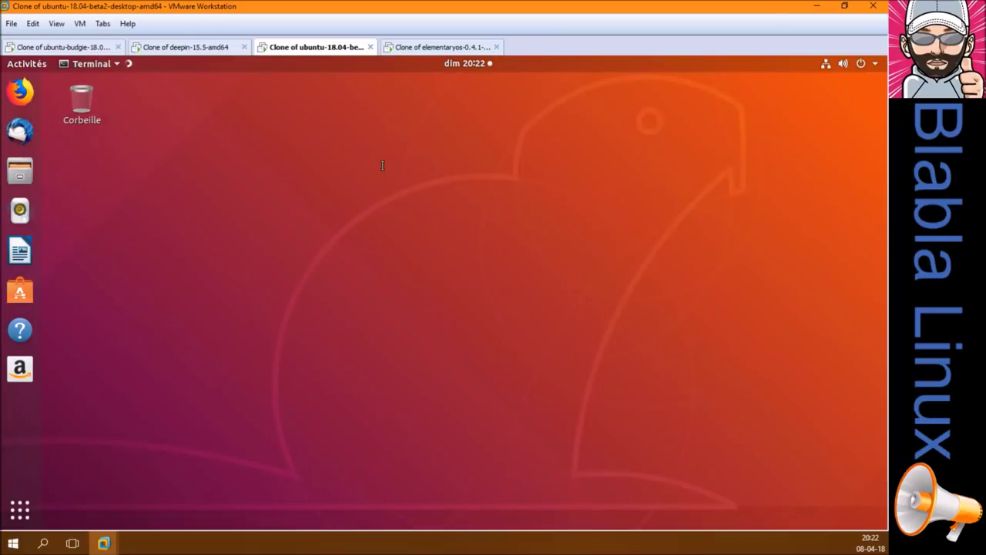
# - Open Terminal from the Applications menu of the elementary OS 0.4.1 virtual machine
pyautogui.click(440, 48)
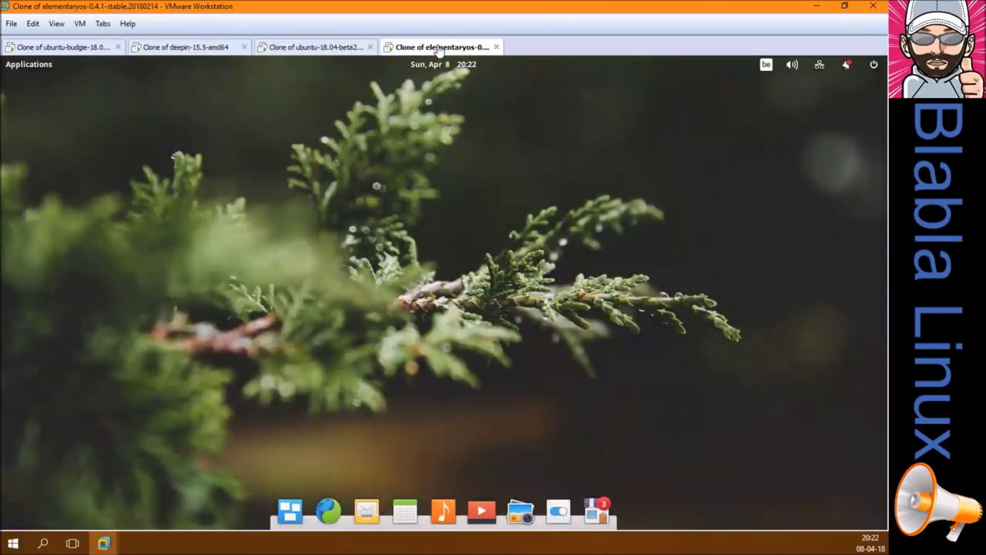
pyautogui.click(31, 65)
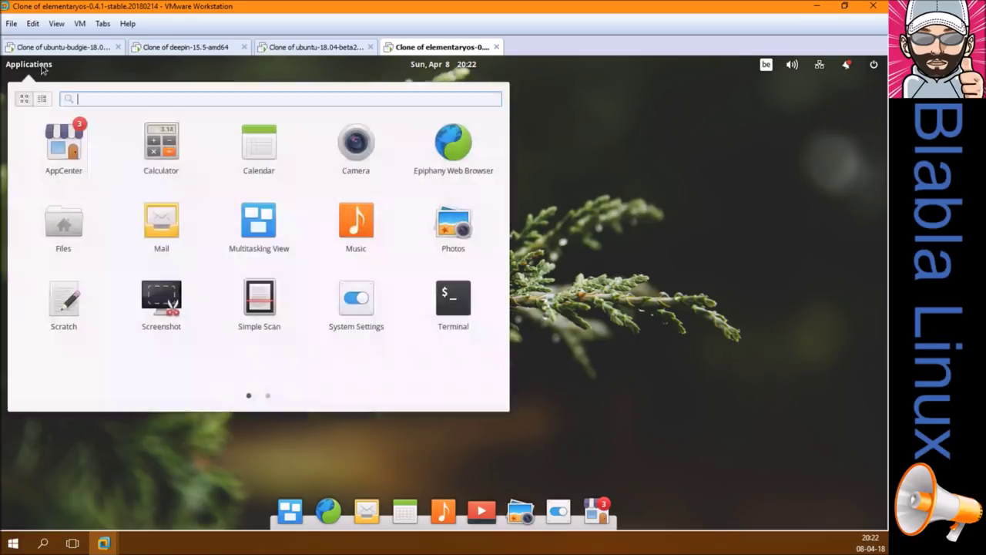
pyautogui.click(461, 307)
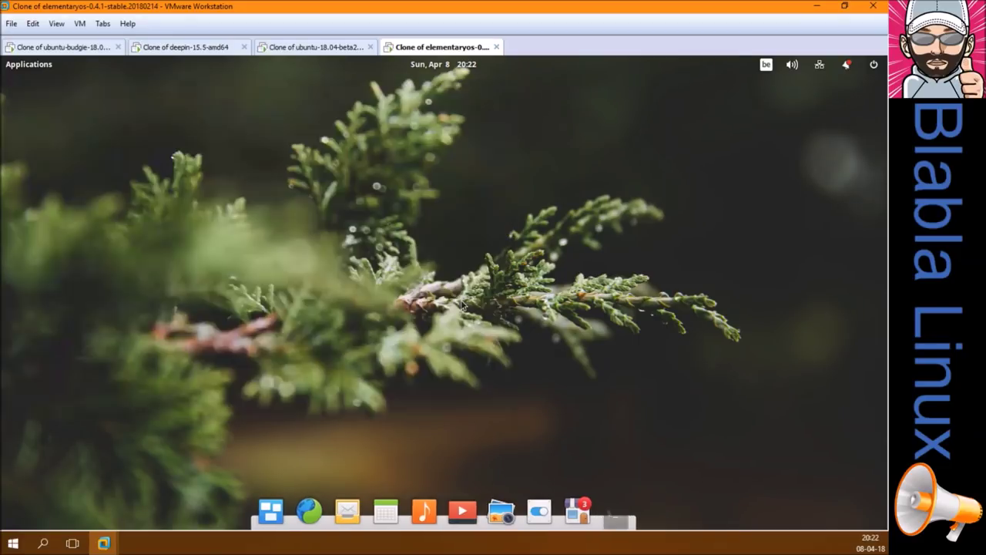
# - Look through the Ubuntu Budgie application menu category by category, from Accessoires to Utilitaires, to examine the preinstalled programs
pyautogui.click(74, 54)
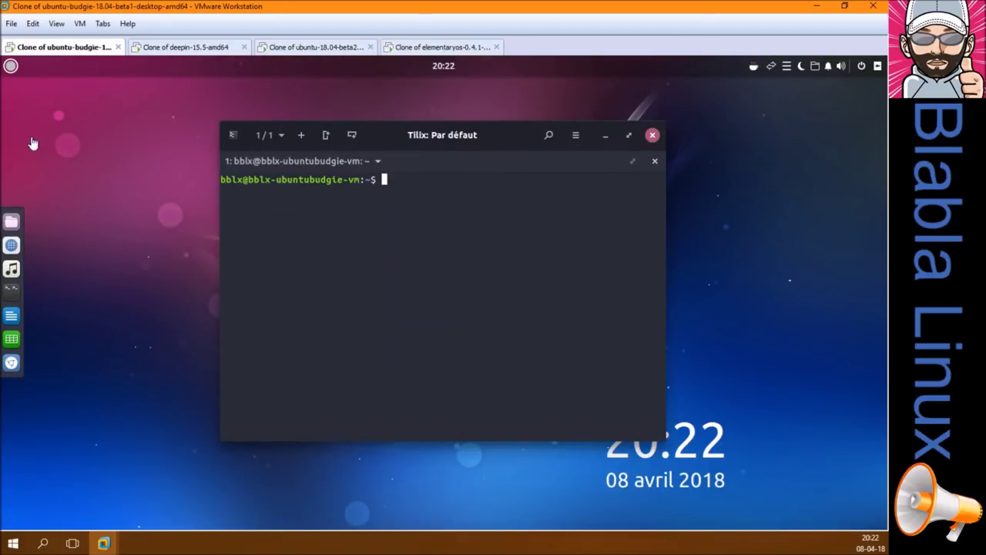
pyautogui.click(10, 68)
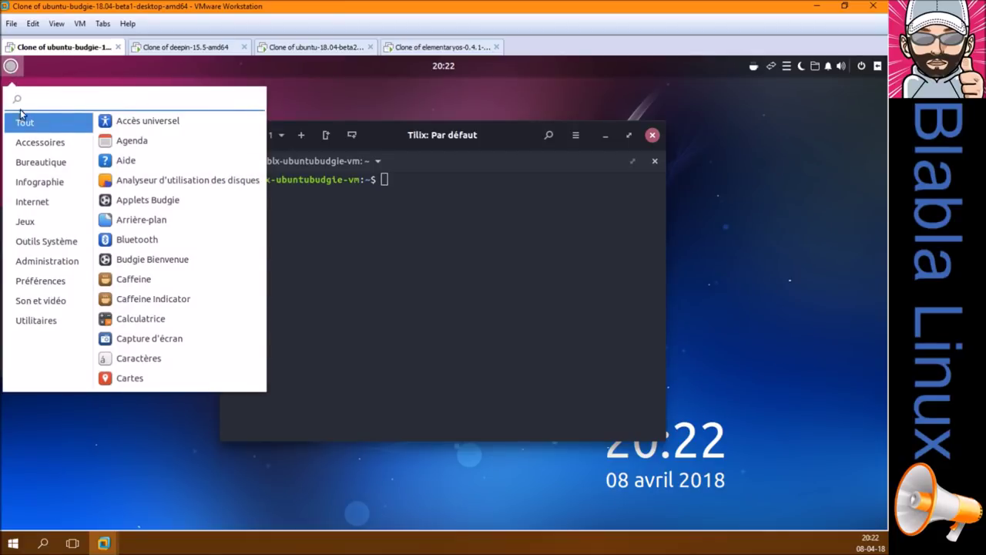
pyautogui.click(29, 146)
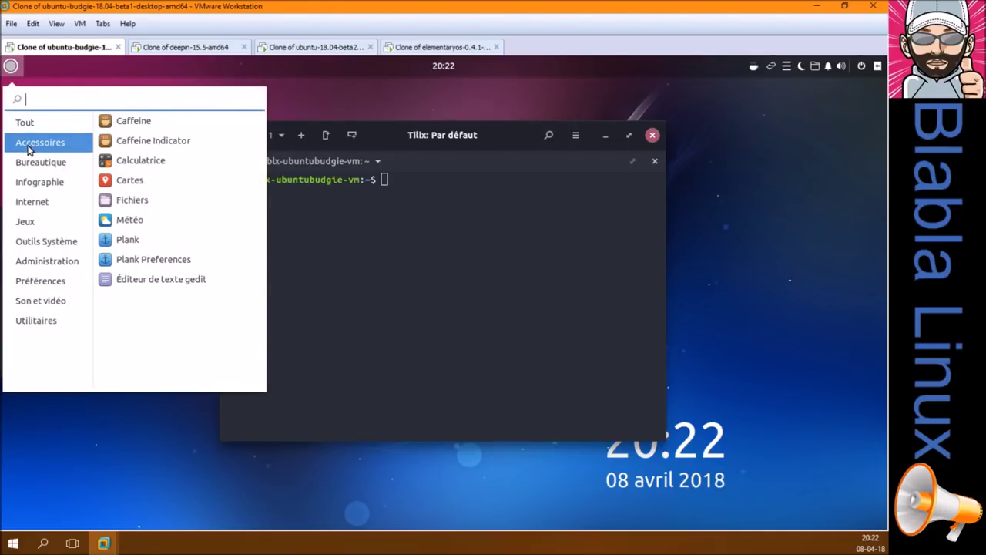
pyautogui.click(31, 162)
pyautogui.click(35, 183)
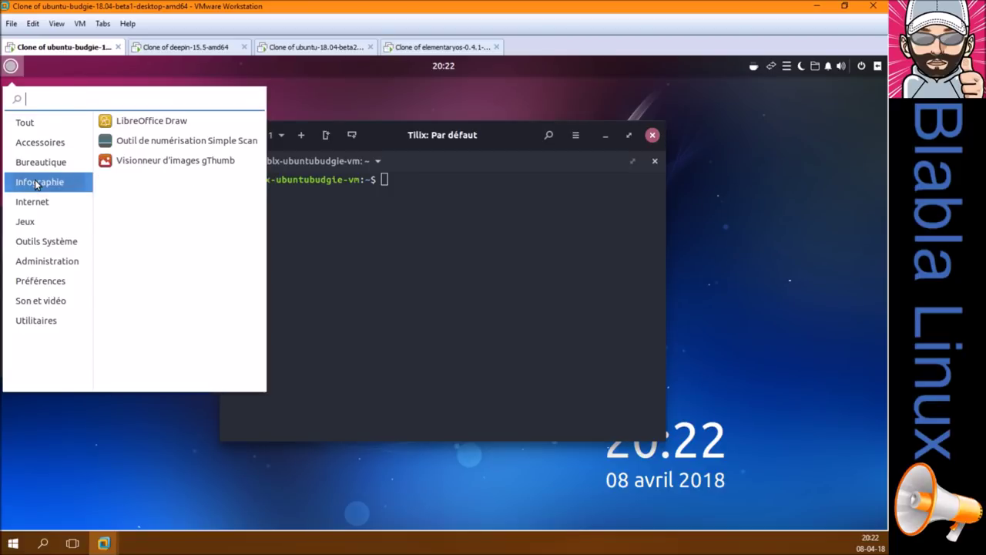
pyautogui.click(42, 203)
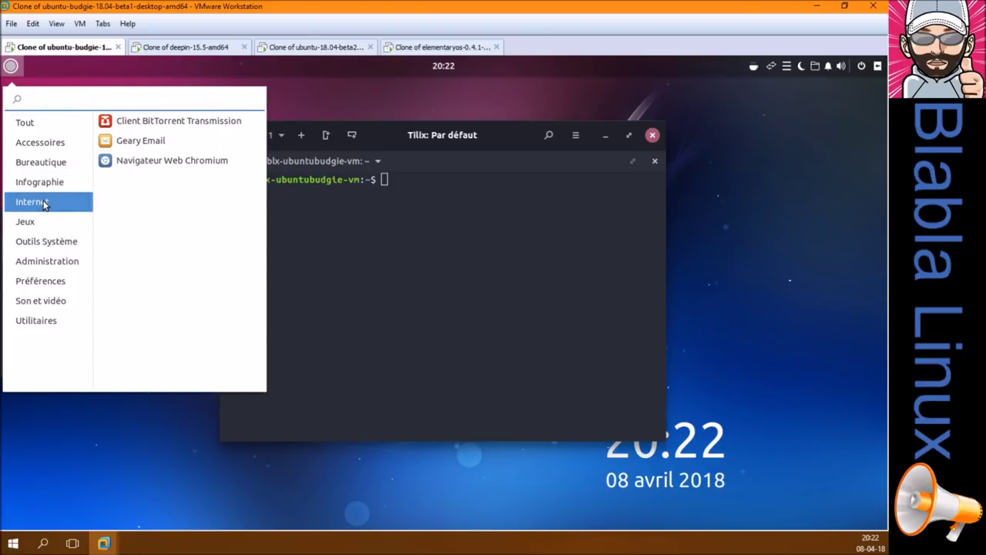
pyautogui.click(47, 223)
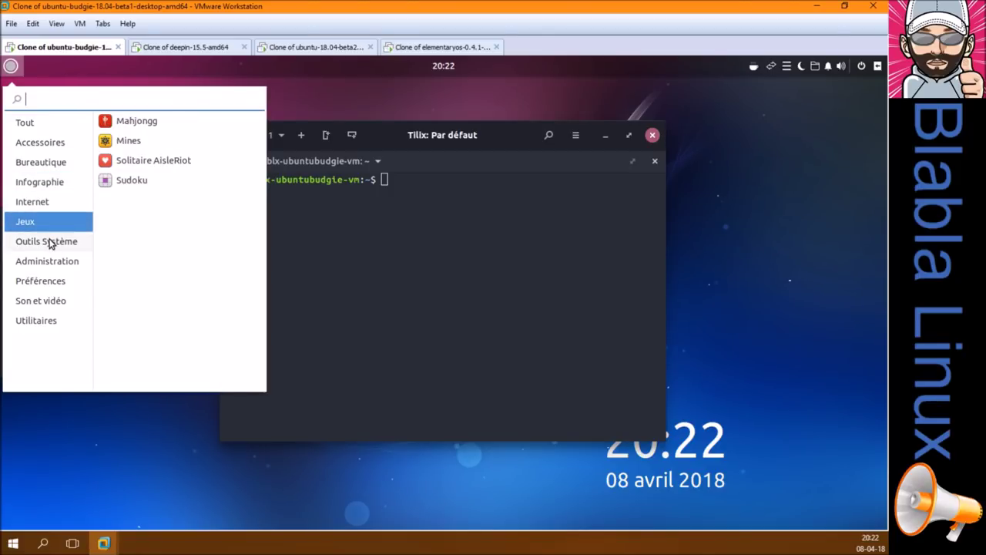
pyautogui.click(49, 244)
pyautogui.click(54, 268)
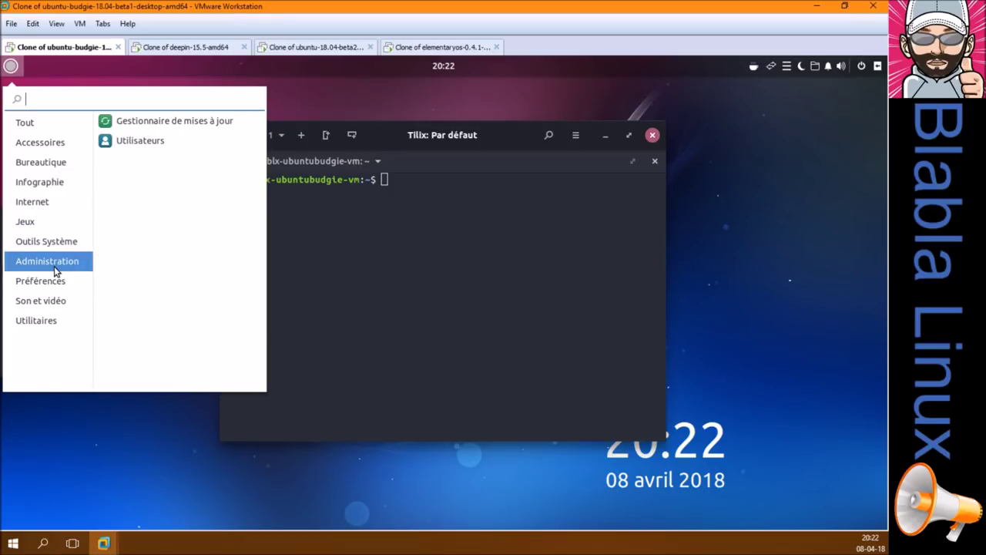
pyautogui.click(58, 282)
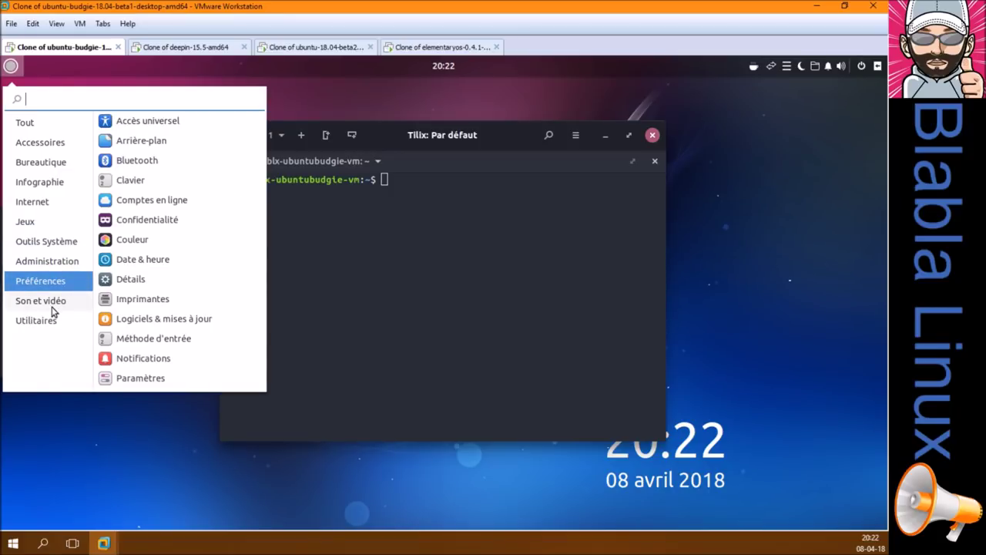
pyautogui.click(52, 306)
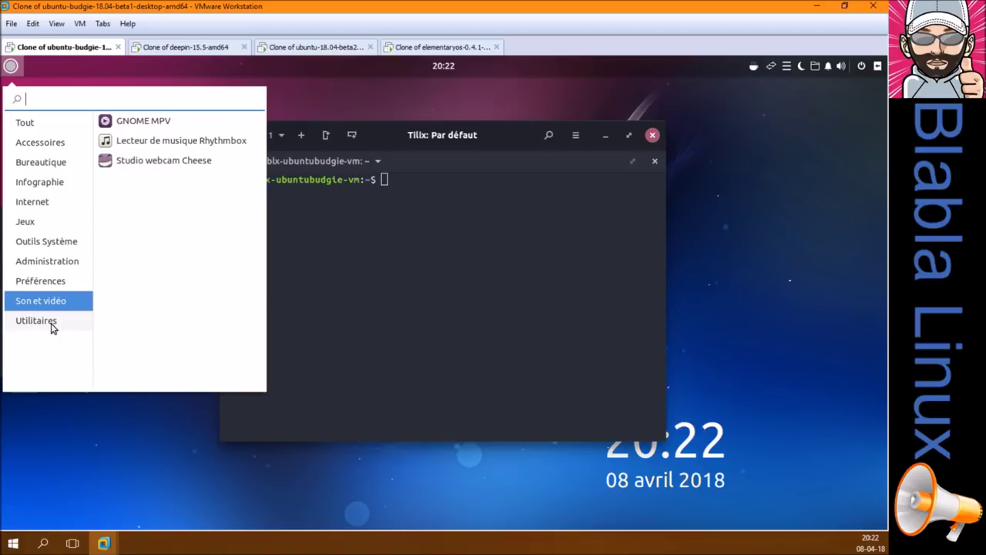
pyautogui.click(51, 323)
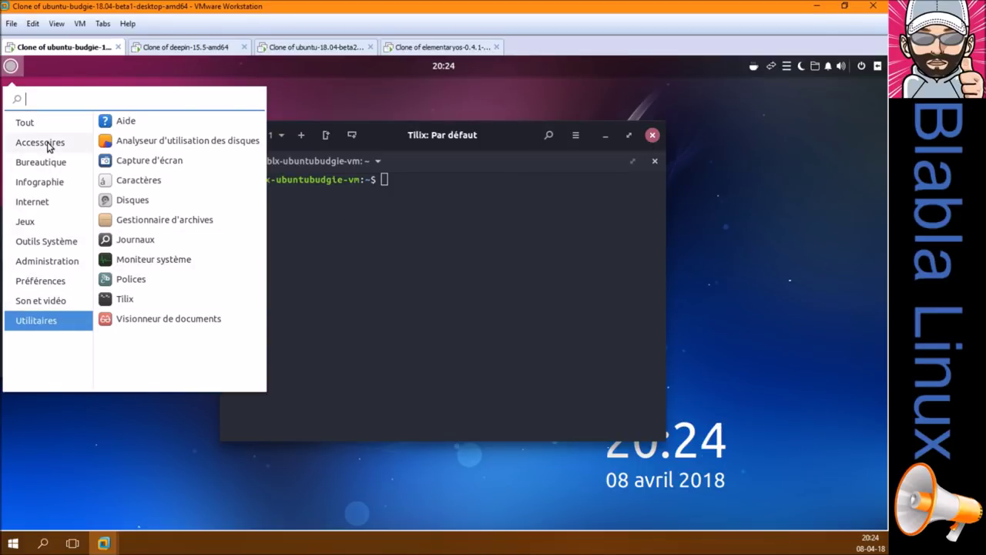
# - Launch the Chromium web browser and LibreOffice Writer from the Internet and Bureautique categories in Ubuntu Budgie
pyautogui.click(25, 208)
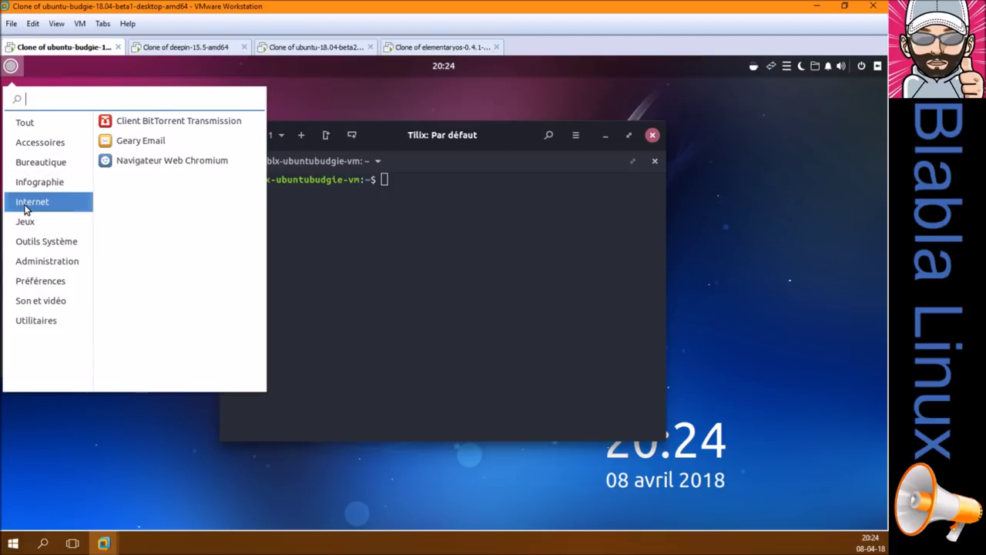
pyautogui.click(129, 161)
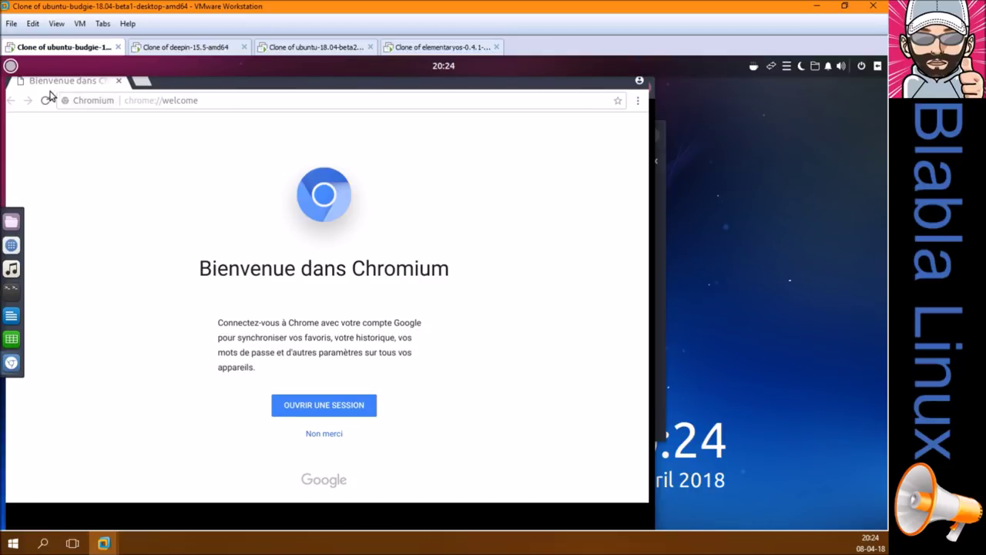
pyautogui.click(11, 67)
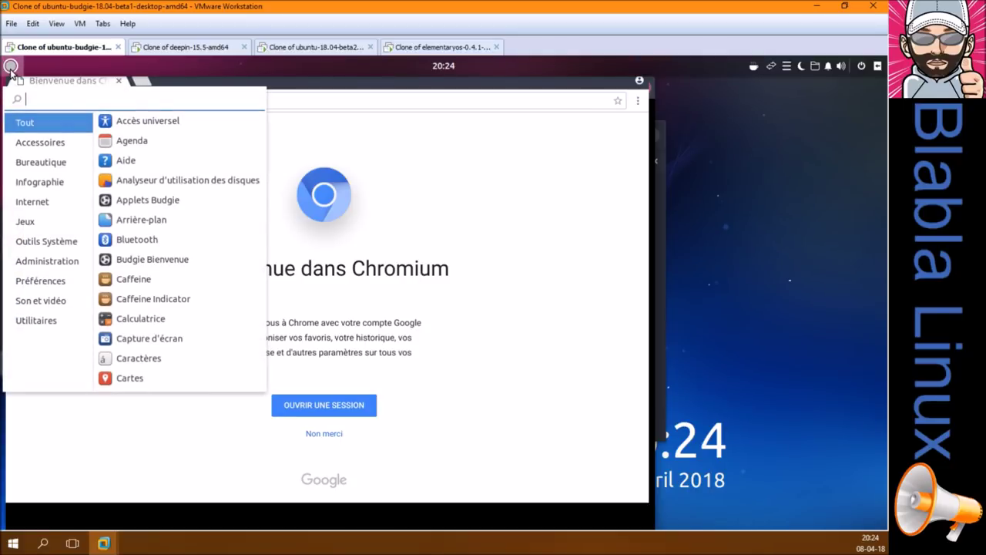
pyautogui.click(34, 161)
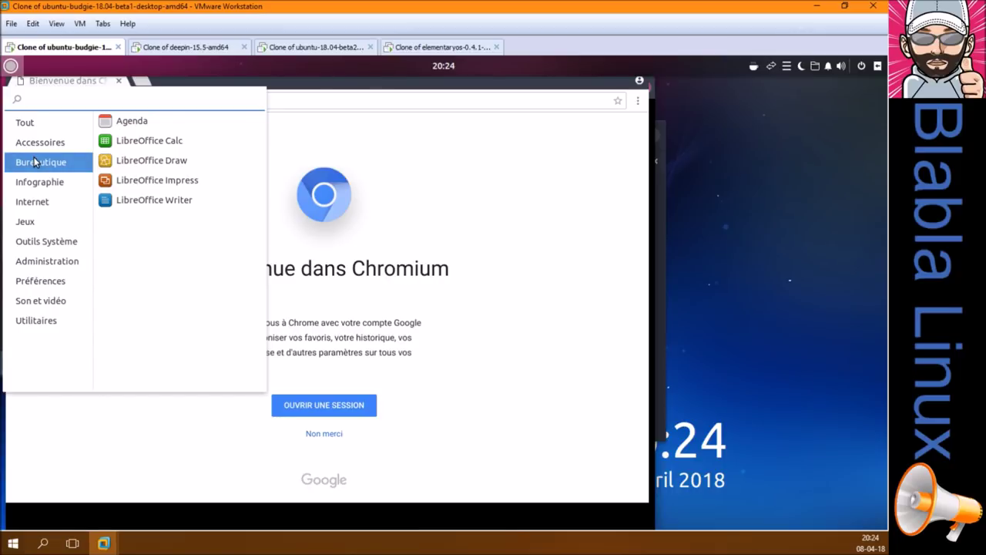
pyautogui.click(185, 200)
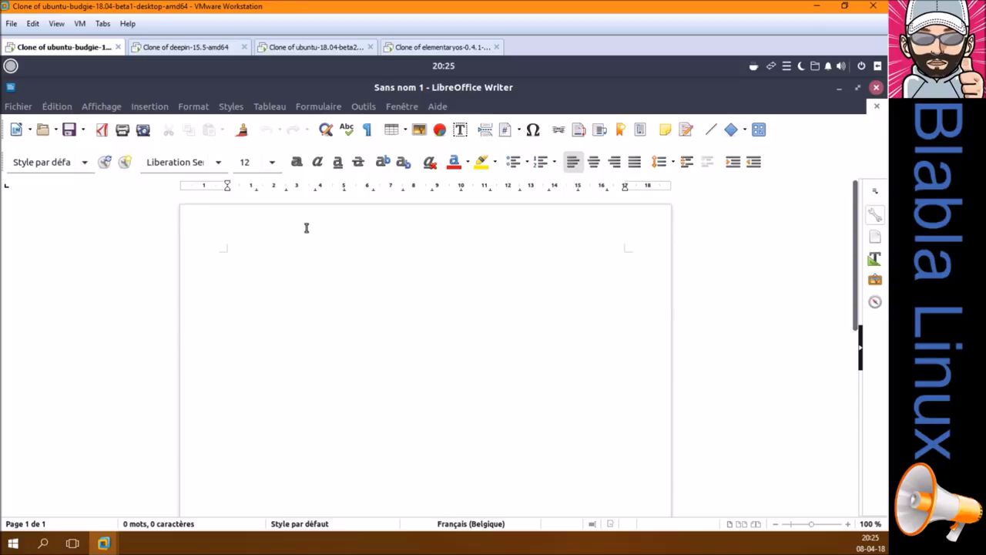
# - Close the LibreOffice Writer, Chromium and Tilix windows in the Ubuntu Budgie virtual machine
pyautogui.click(876, 88)
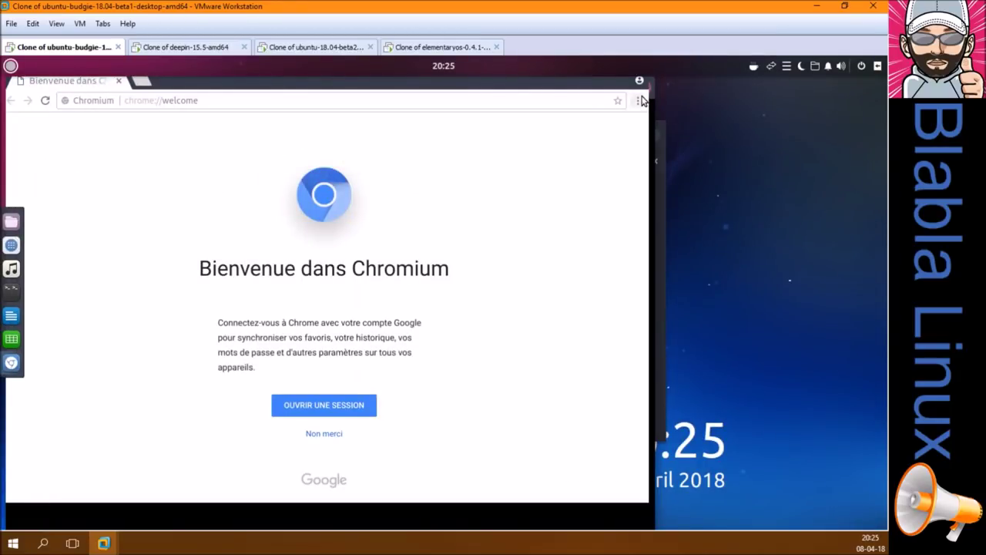
pyautogui.moveTo(608, 86); pyautogui.dragTo(685, 129)
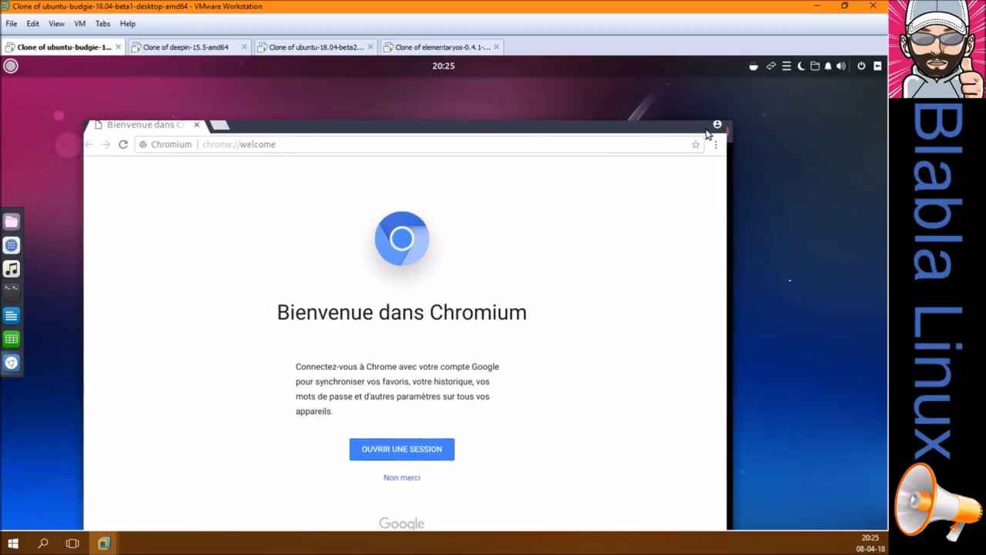
pyautogui.rightClick(10, 366)
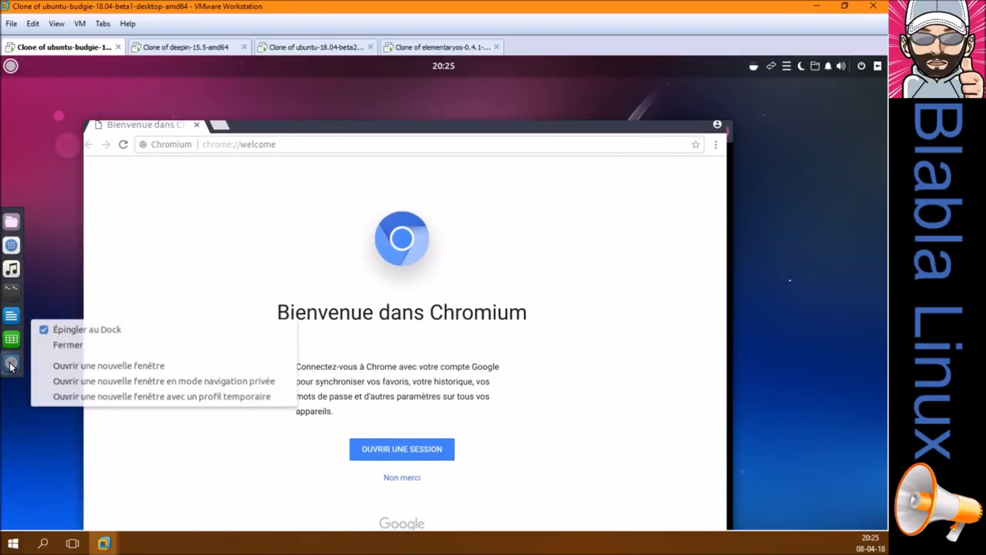
pyautogui.click(63, 345)
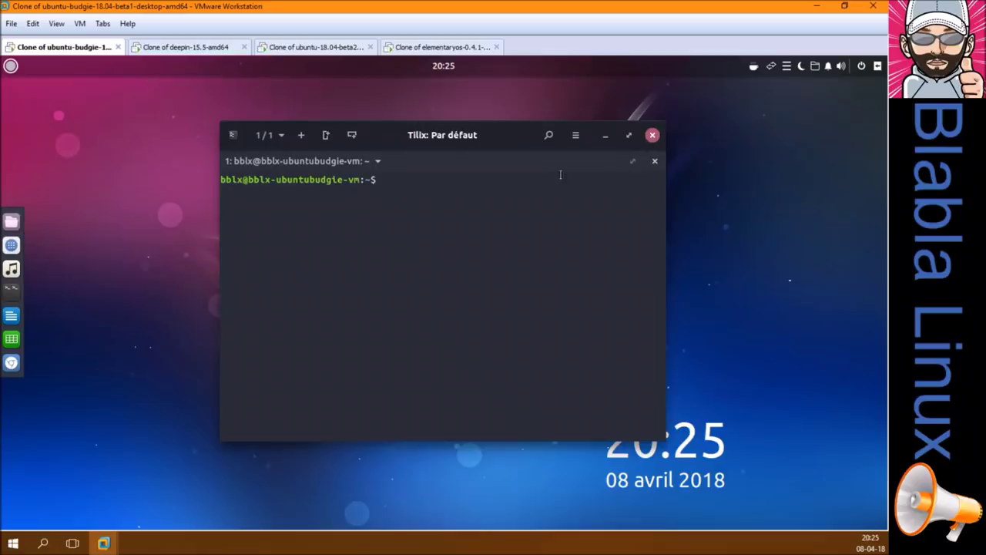
pyautogui.click(649, 137)
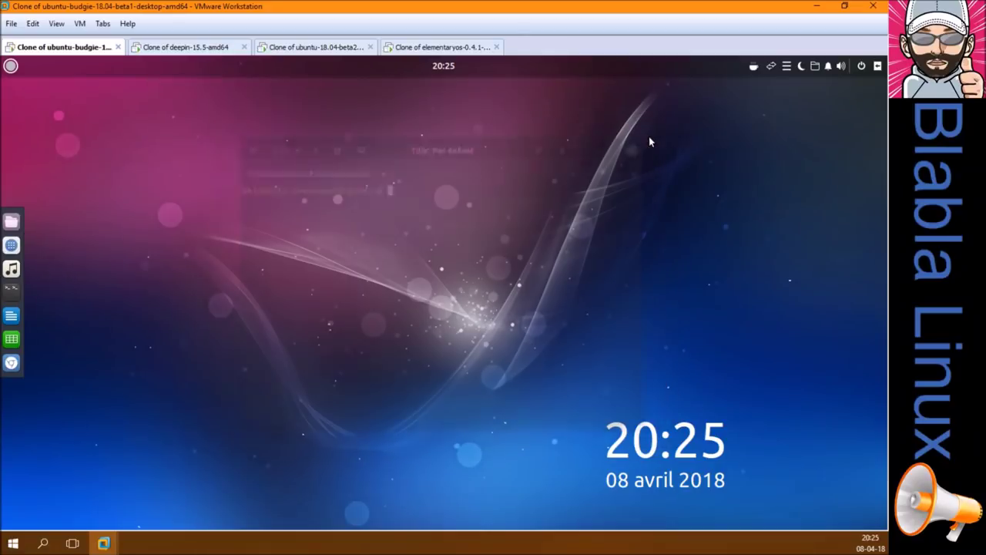
# - Launch Google Chrome from the Deepin virtual machine's launcher and maximize its window
pyautogui.click(188, 48)
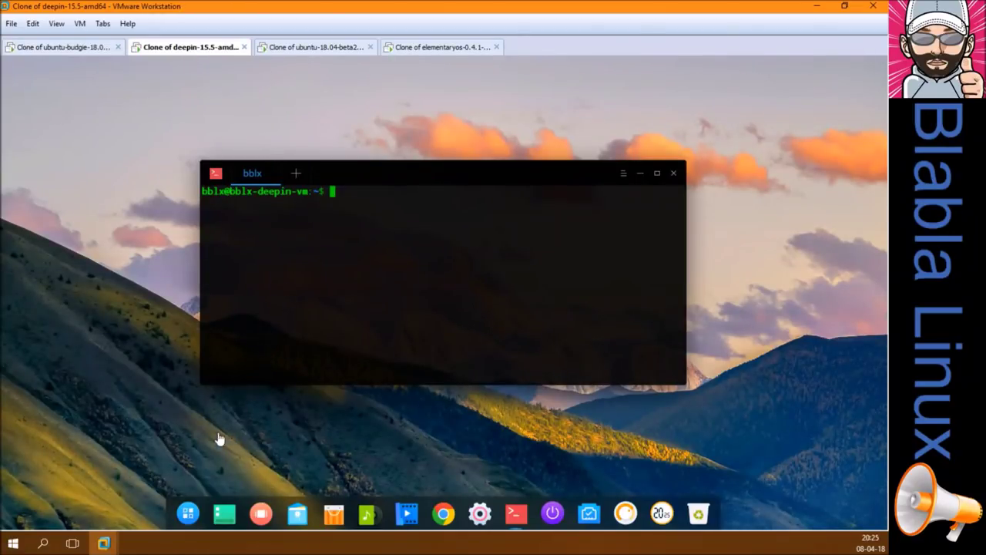
pyautogui.click(188, 513)
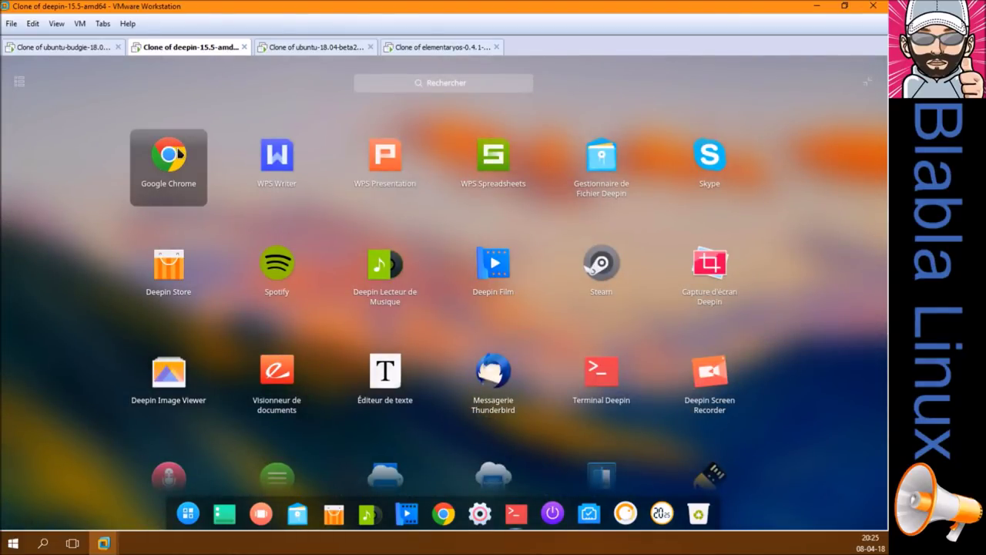
pyautogui.hotkey('ctrl', 'alt', 't')
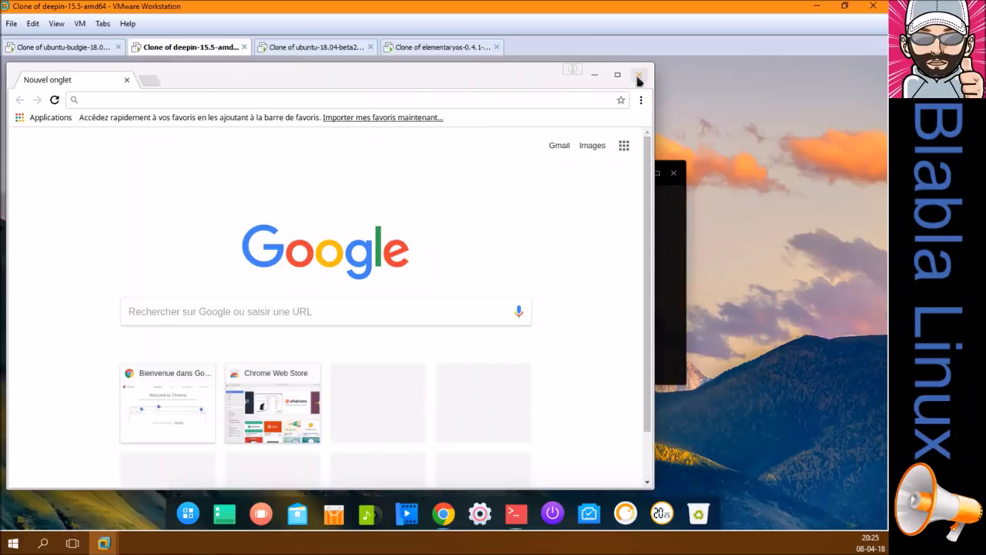
pyautogui.click(624, 147)
pyautogui.click(623, 146)
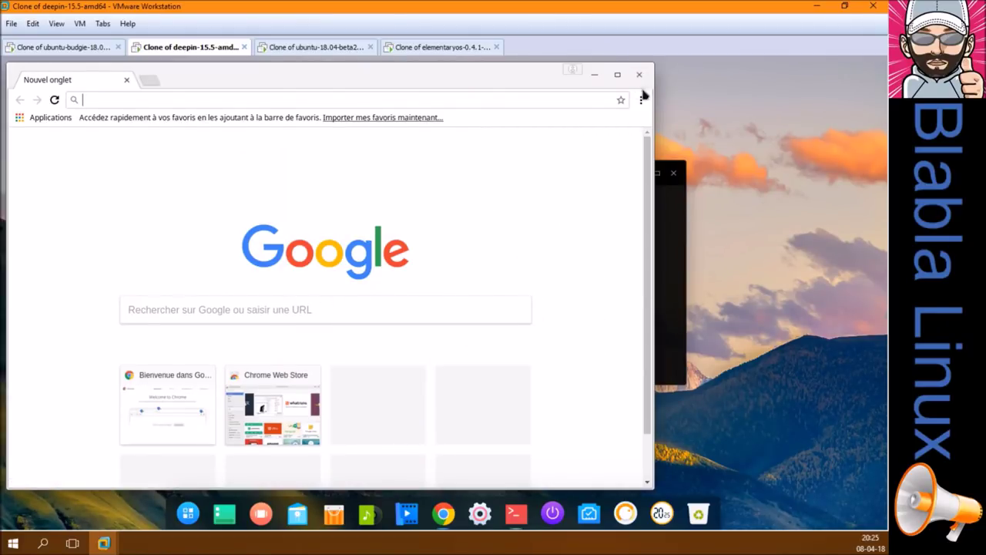
pyautogui.click(617, 74)
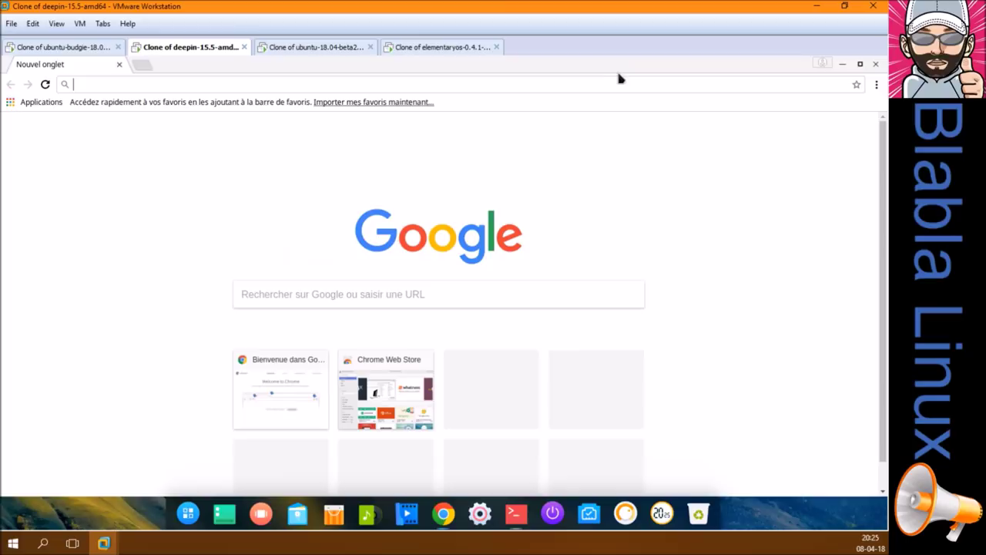
# - Search Google for "youtube" in Chrome and open the YouTube website from the results
pyautogui.click(423, 295)
pyautogui.write('youtube')
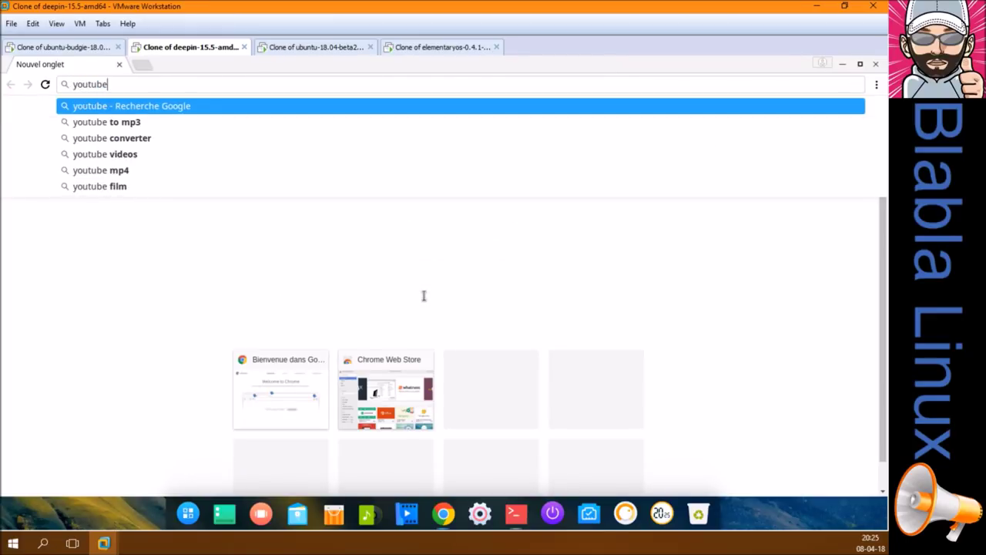
pyautogui.press('Return')
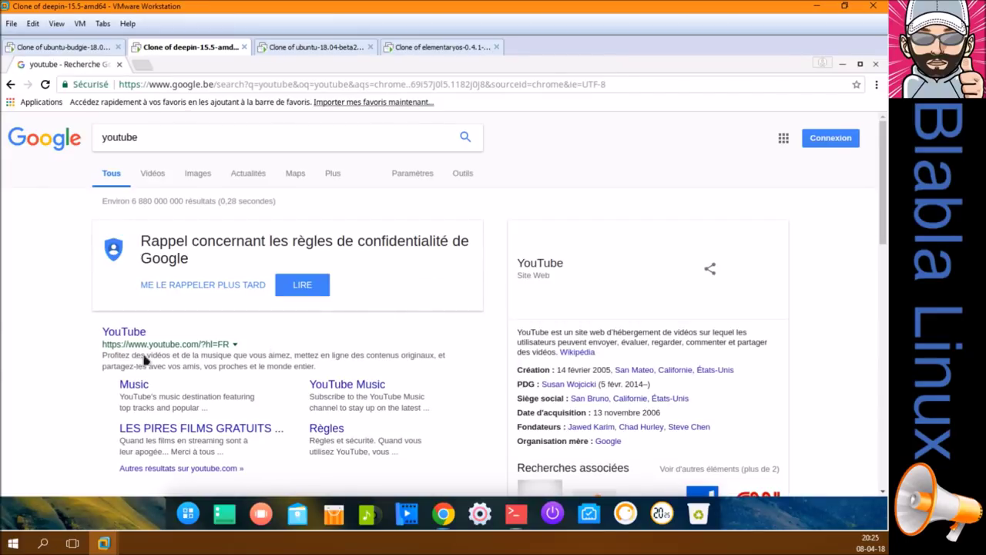
pyautogui.click(131, 336)
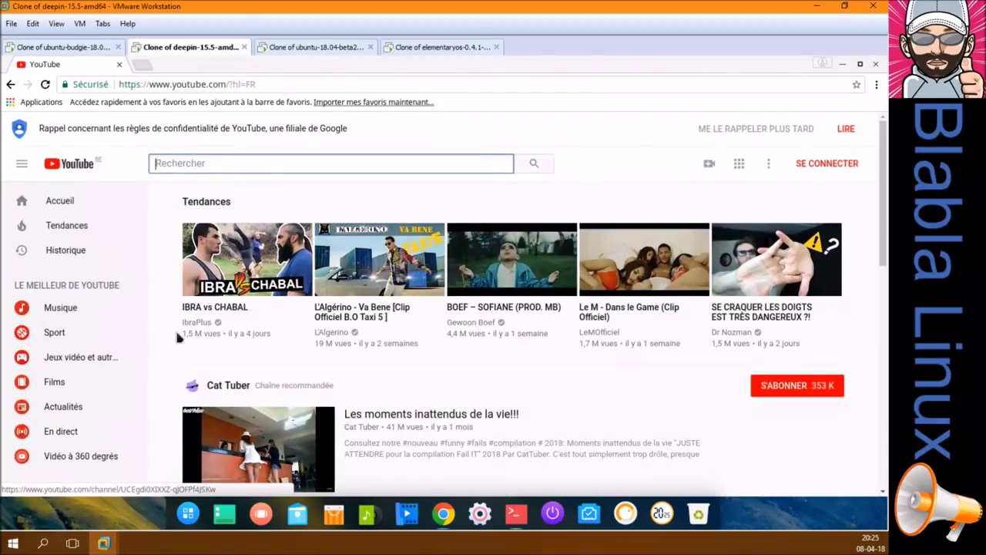
# - Play the recommended "Rita Ora - Anywhere (Official Video)" from the YouTube home page, and close the Chrome window
pyautogui.scroll(-3, 184, 385)
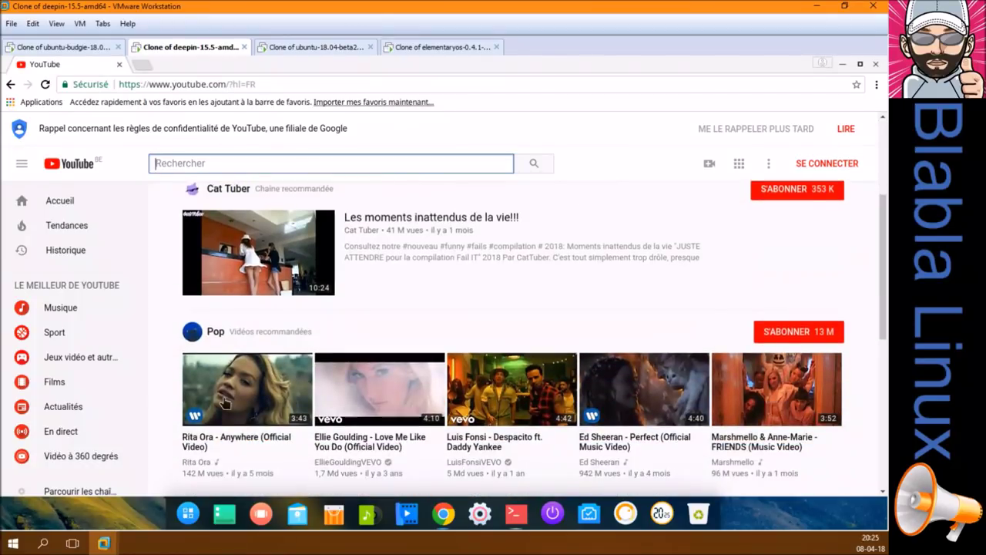
pyautogui.click(241, 403)
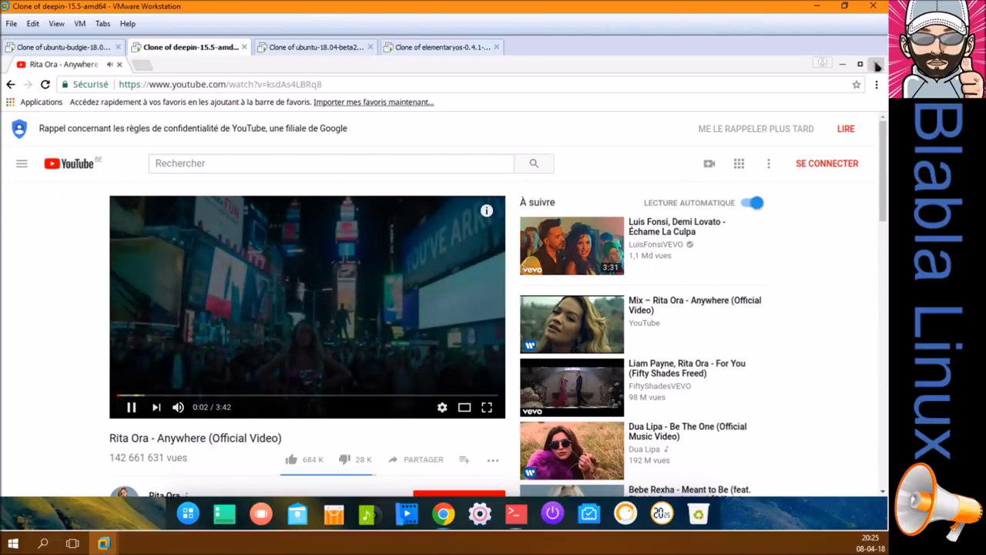
pyautogui.click(876, 65)
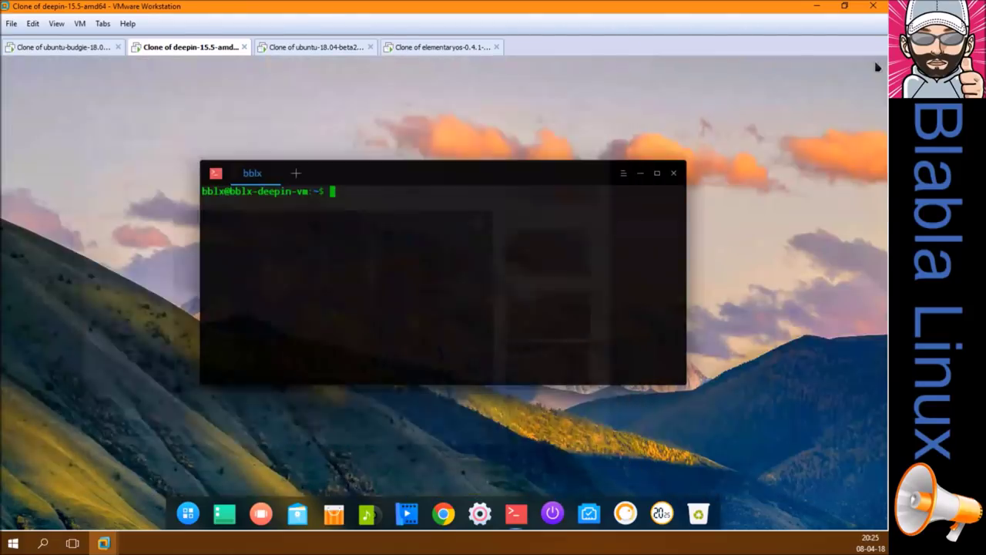
# - View the Deepin application launcher, and close the terminal window on the desktop
pyautogui.click(196, 515)
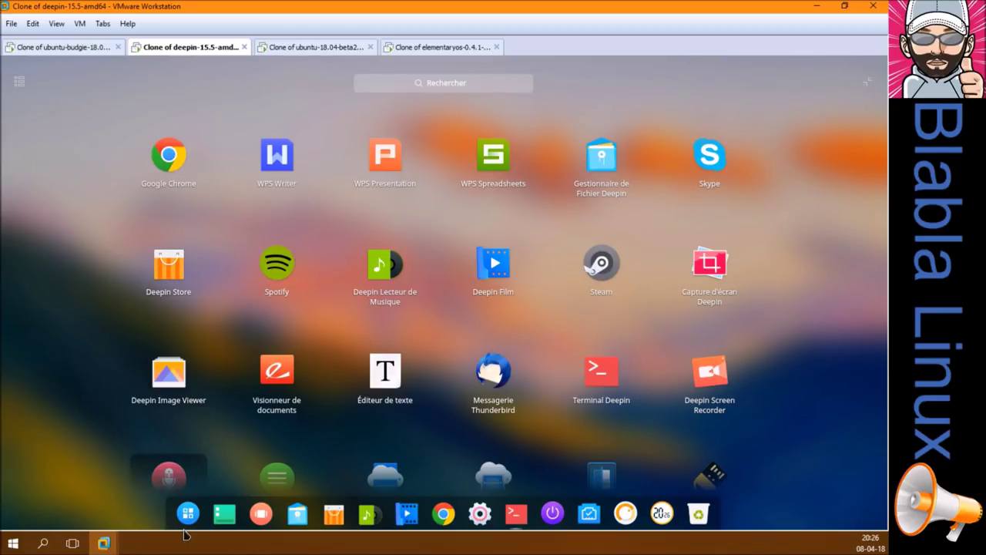
pyautogui.hotkey('ctrl', 'alt', 't')
pyautogui.click(675, 173)
# - Switch to the Ubuntu 18.04 virtual machine, open the Files manager and check its version information in the About dialog
pyautogui.click(331, 48)
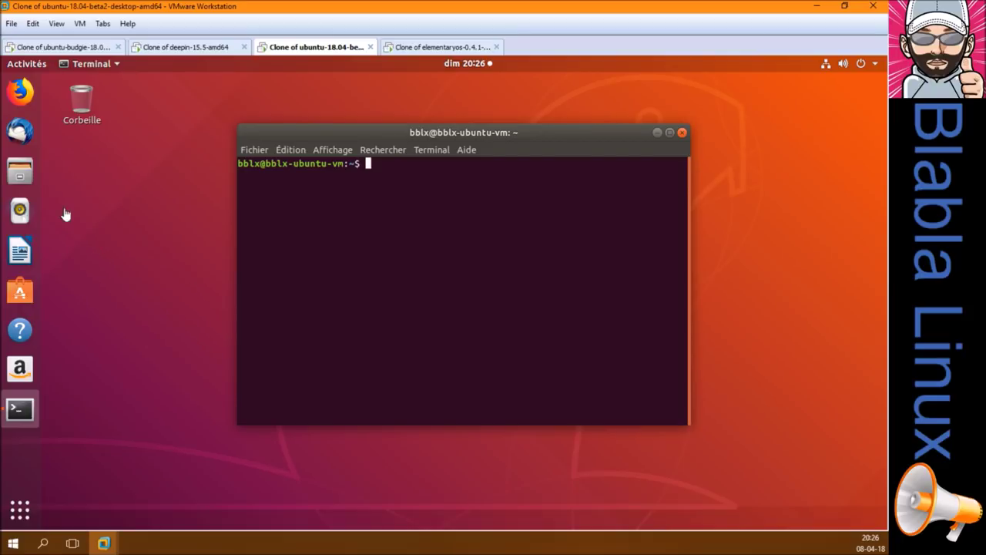
pyautogui.click(23, 171)
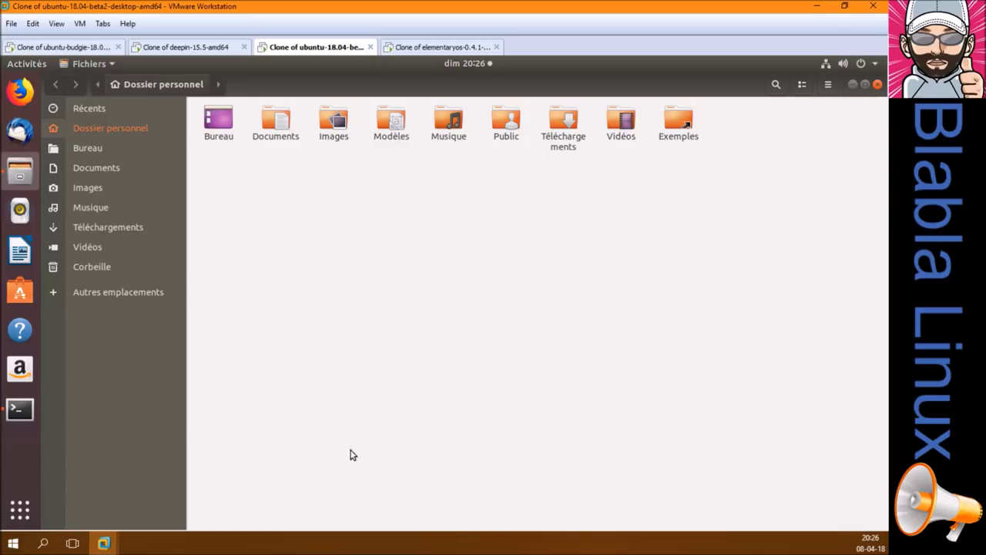
pyautogui.click(110, 64)
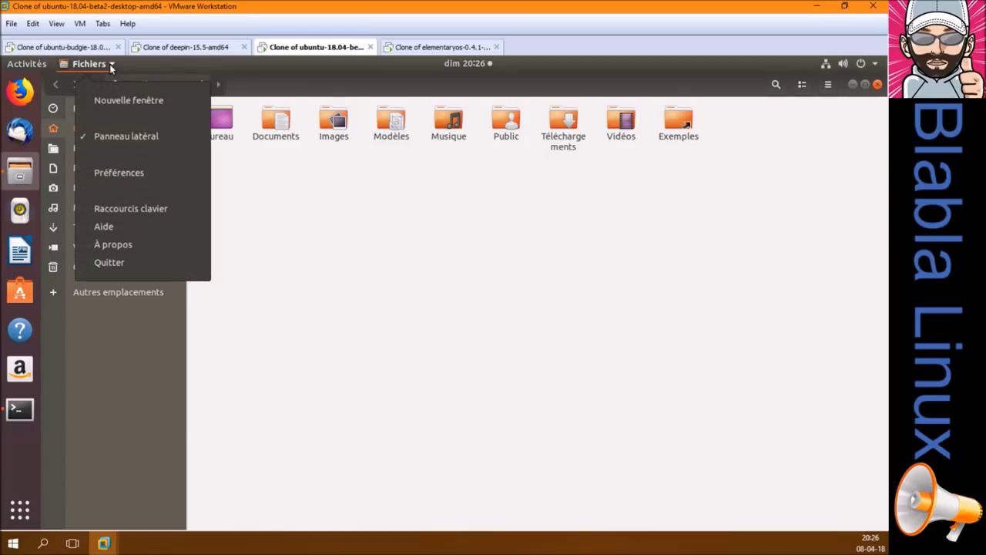
pyautogui.click(112, 245)
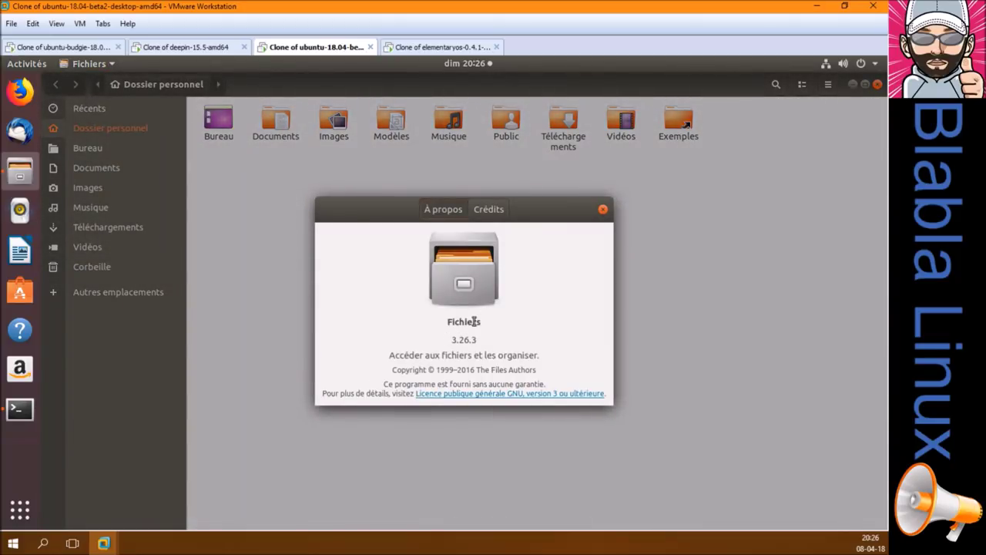
pyautogui.click(603, 209)
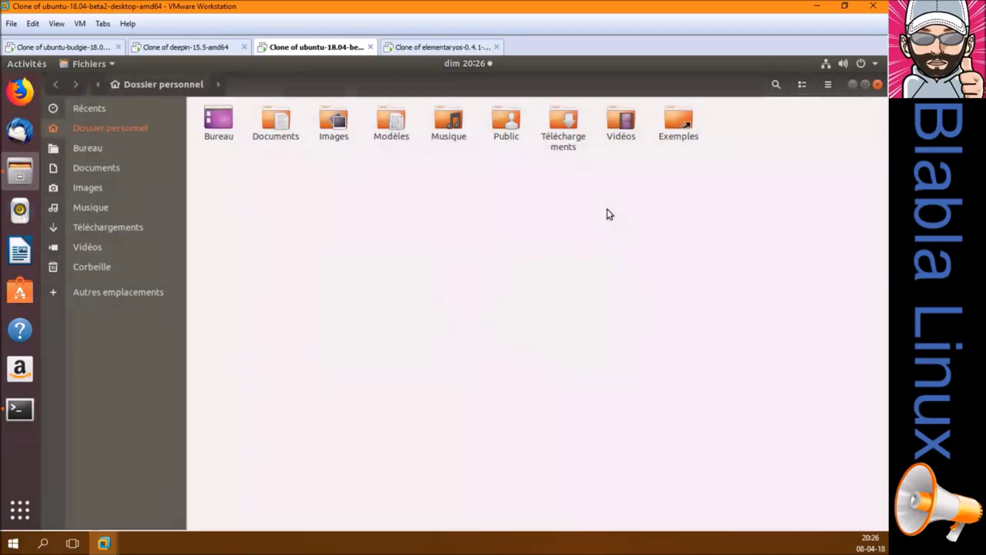
# - Switch to the Deepin virtual machine, search its launcher for "fi" and open Gestionnaire de Fichier Deepin
pyautogui.click(198, 47)
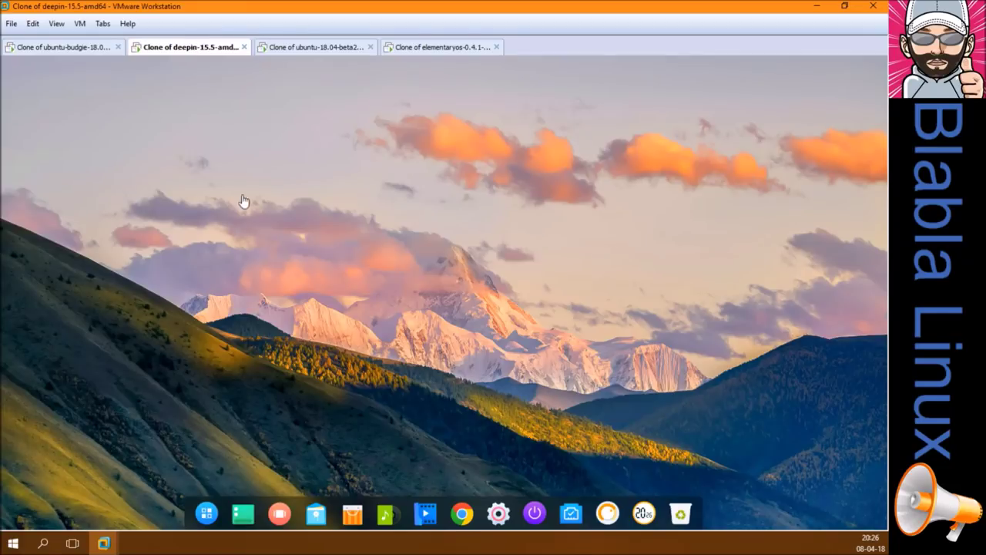
pyautogui.click(211, 518)
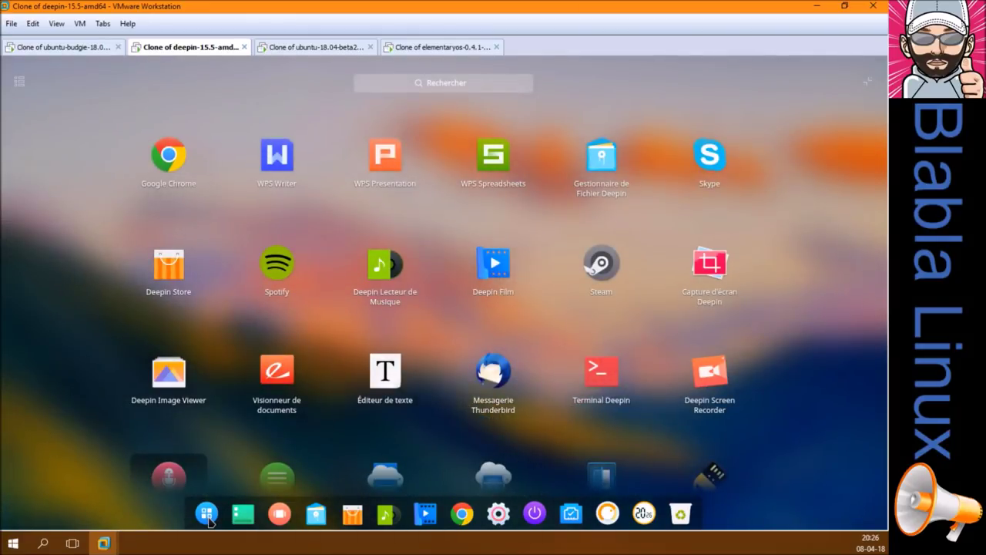
pyautogui.write('fi')
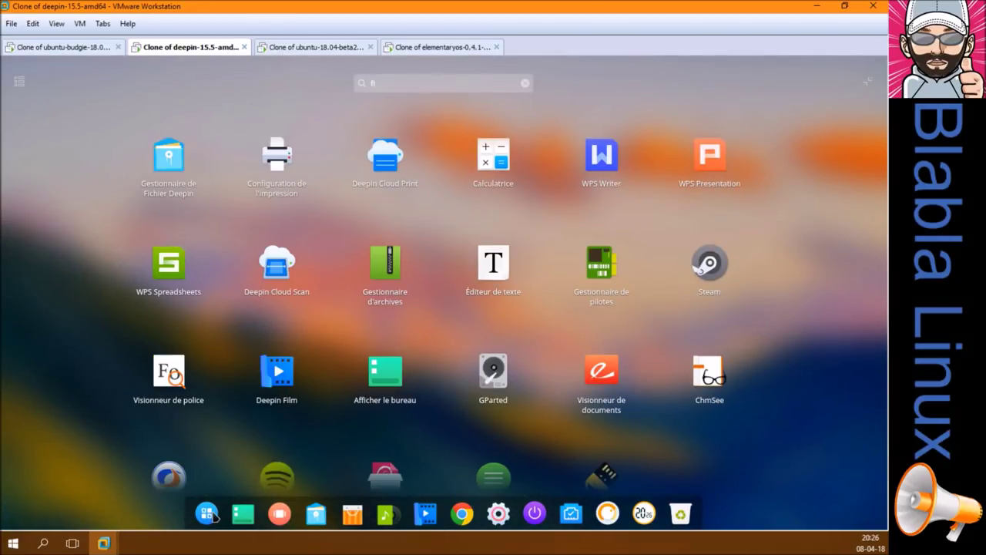
pyautogui.click(161, 164)
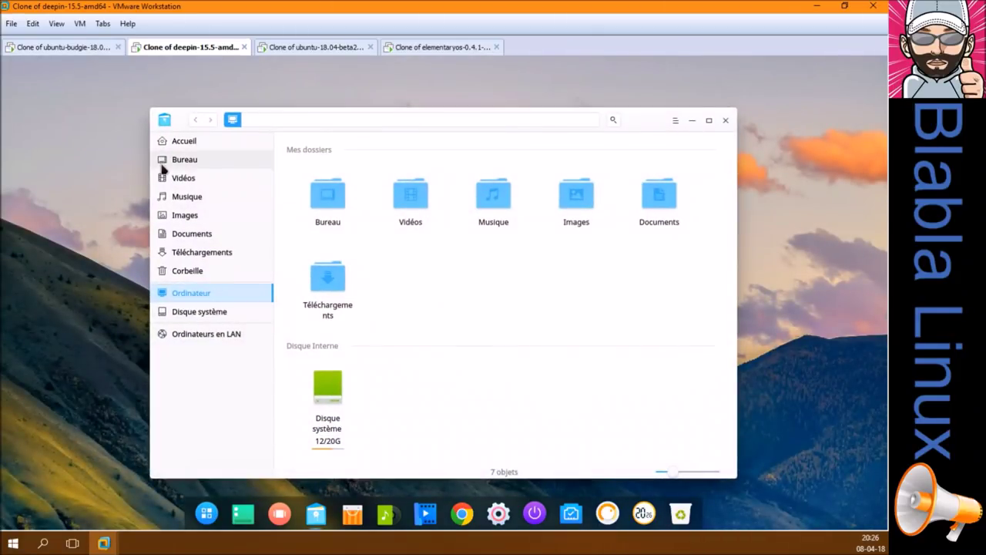
# - Switch to the Ubuntu Budgie virtual machine, open the Files manager and display the home folder as a list
pyautogui.click(91, 49)
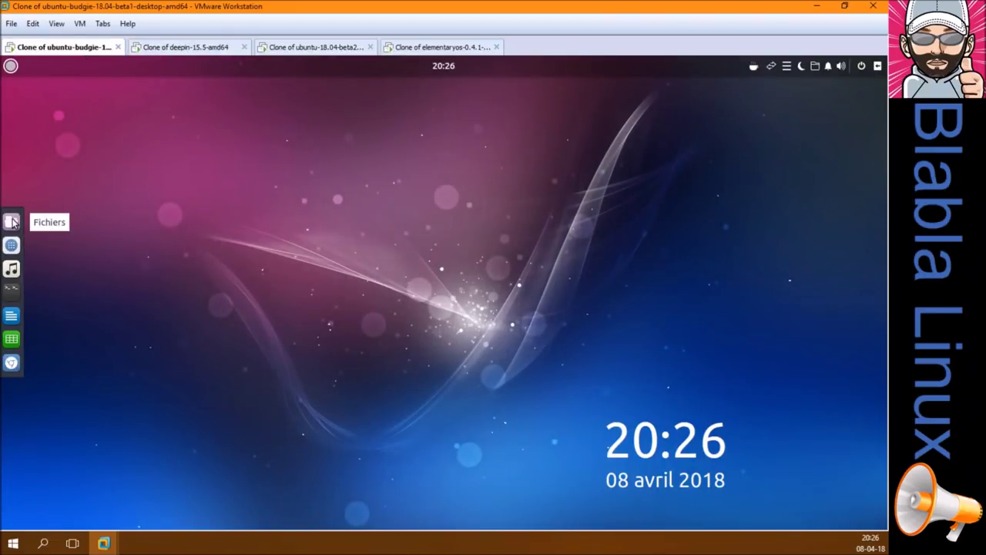
pyautogui.click(11, 222)
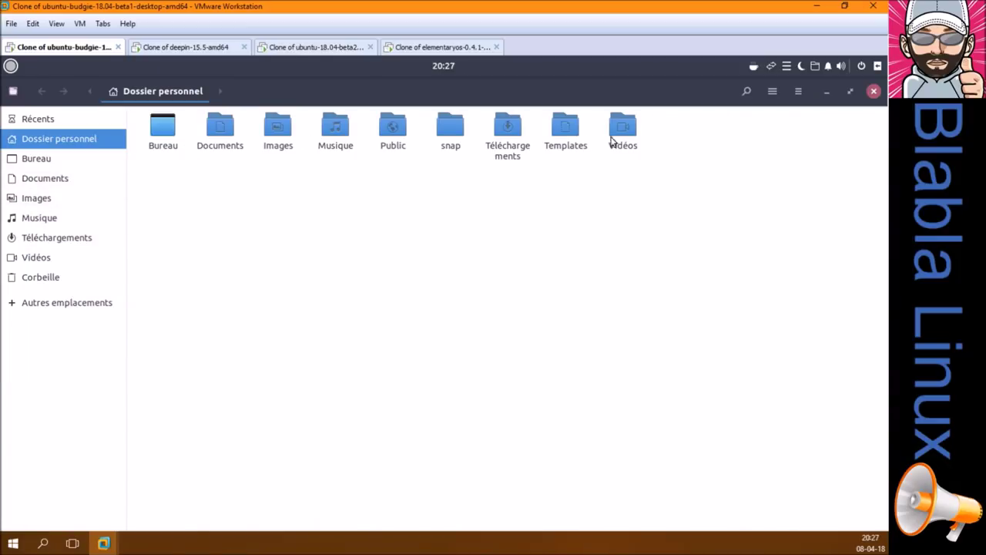
pyautogui.click(773, 91)
pyautogui.click(799, 93)
pyautogui.click(799, 92)
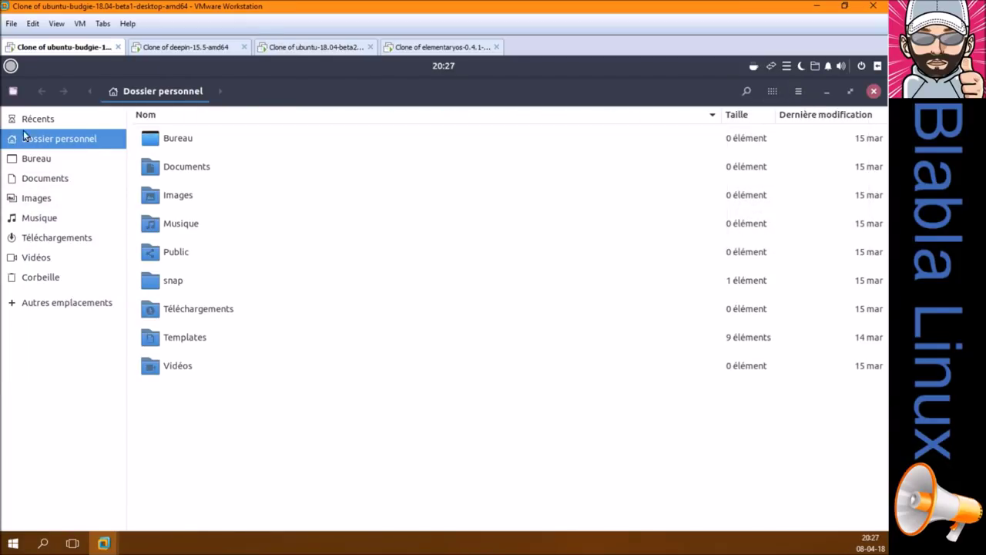
# - Check the version information of Ubuntu Budgie's Files manager in its About dialog, and close the dialog
pyautogui.click(13, 91)
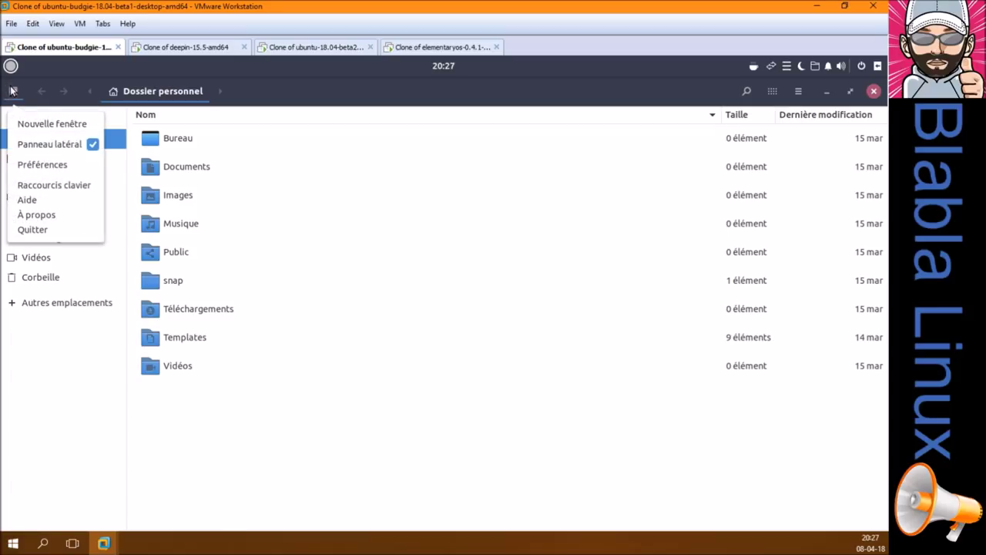
pyautogui.click(27, 216)
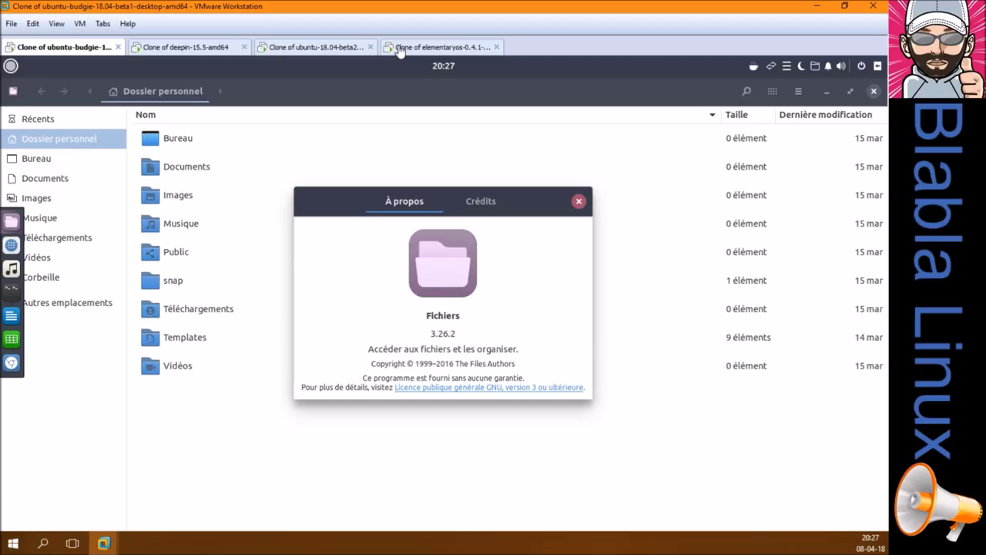
pyautogui.click(579, 201)
# - Close the Files windows in the Ubuntu Budgie and Ubuntu 18.04 virtual machines
pyautogui.click(874, 90)
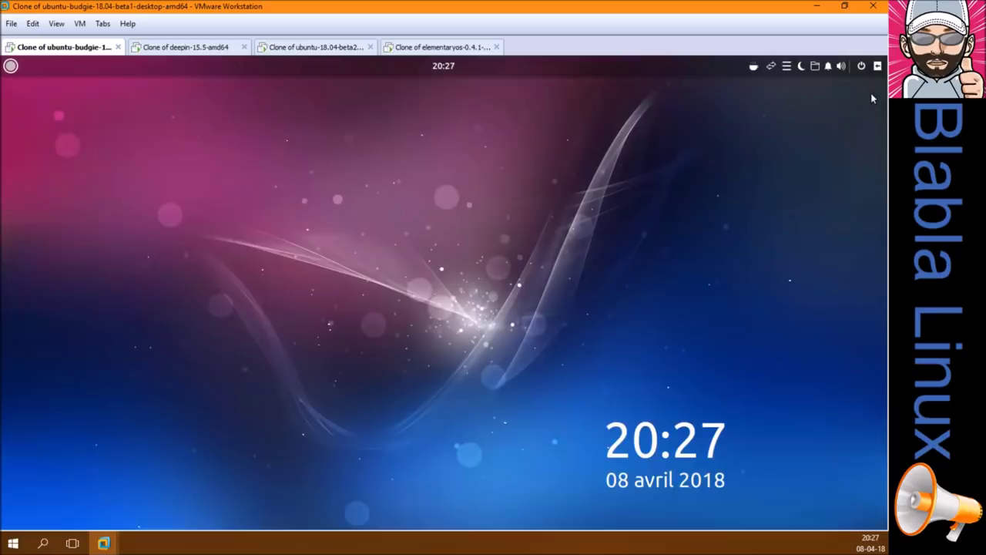
pyautogui.click(340, 51)
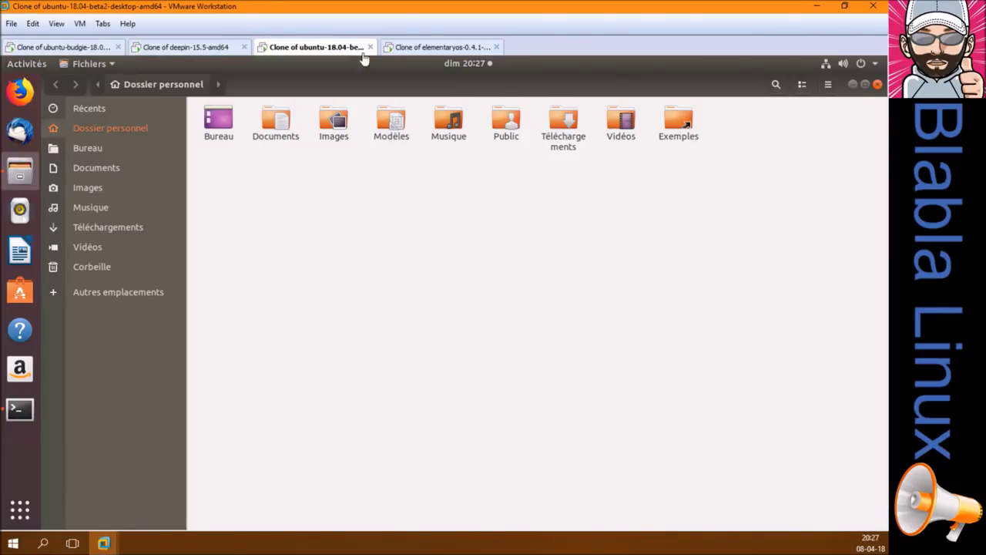
pyautogui.click(877, 84)
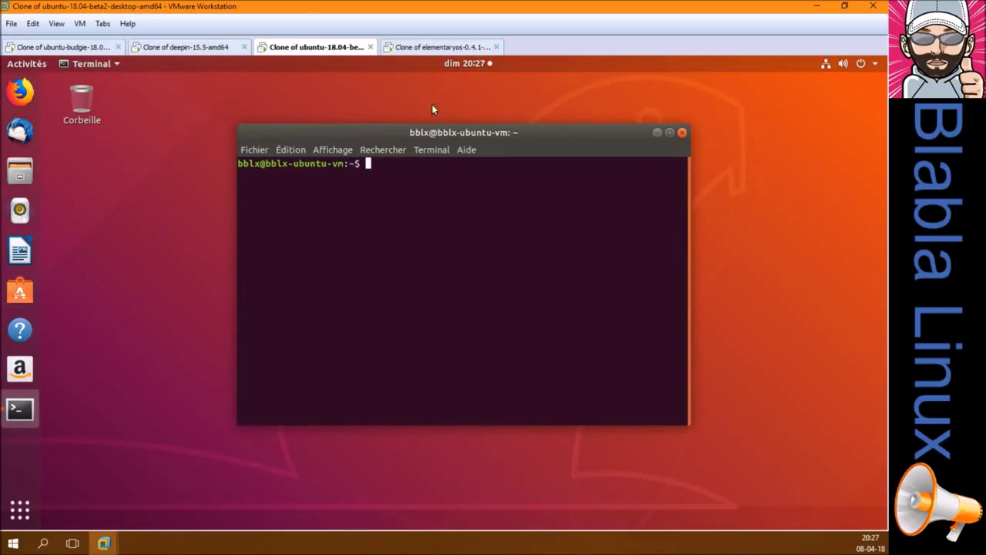
# - Launch Agenda and Calculatrice from the full application overview in the Ubuntu 18.04 virtual machine
pyautogui.click(20, 509)
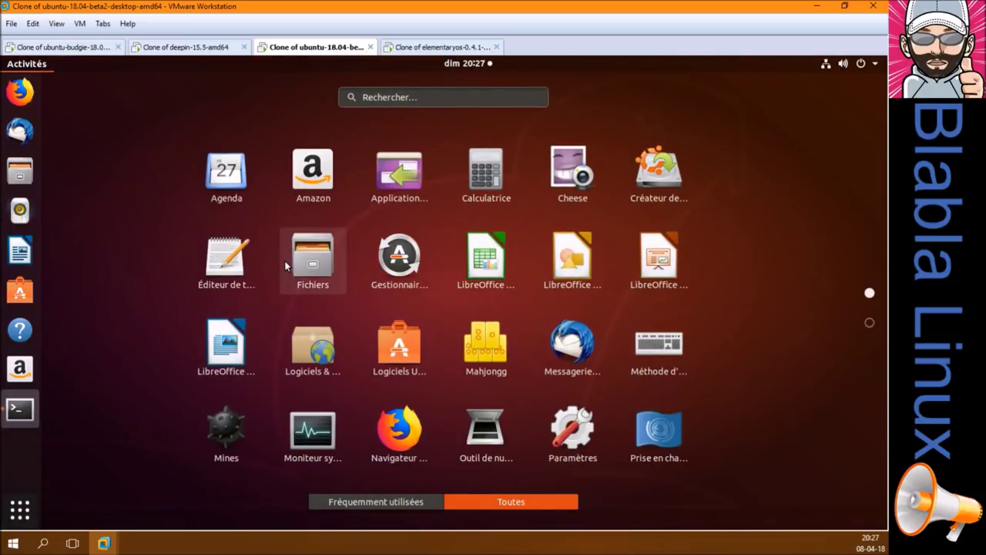
pyautogui.click(223, 178)
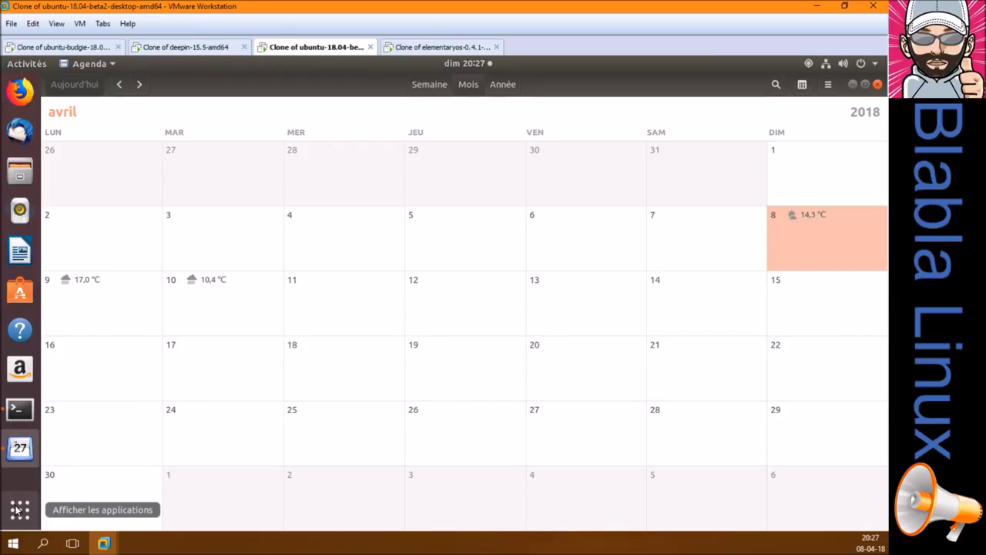
pyautogui.click(19, 510)
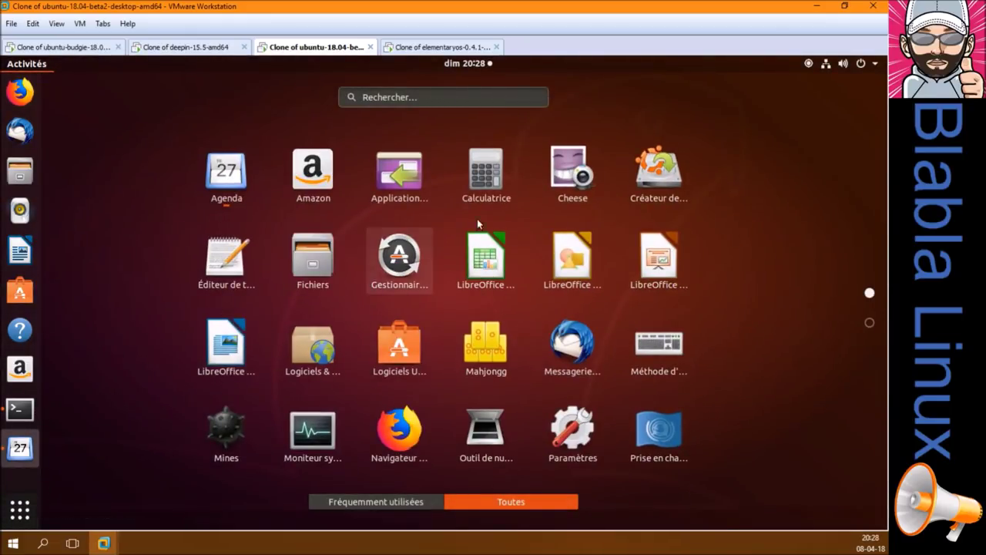
pyautogui.click(486, 179)
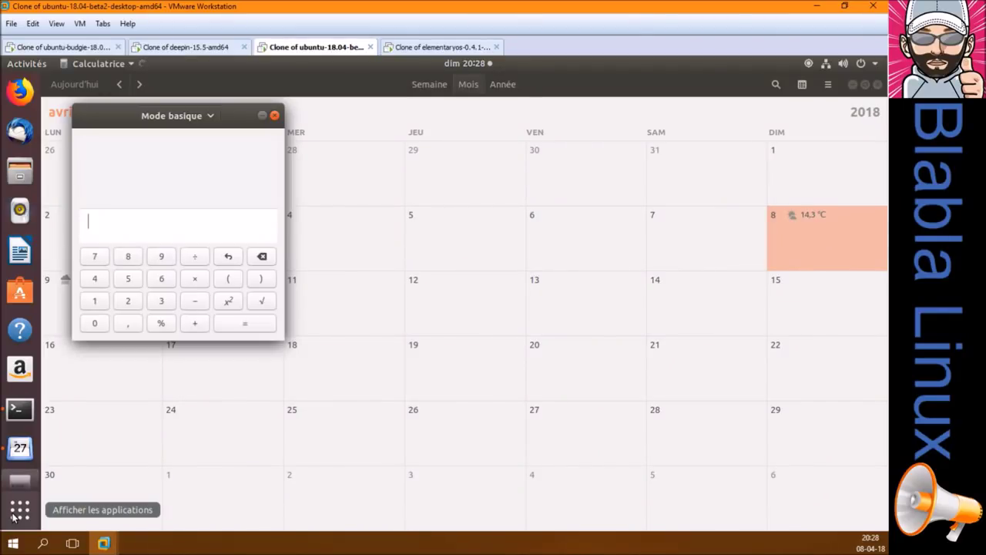
# - Launch the Cheese webcam application from the application overview to view it, and close its window
pyautogui.click(13, 517)
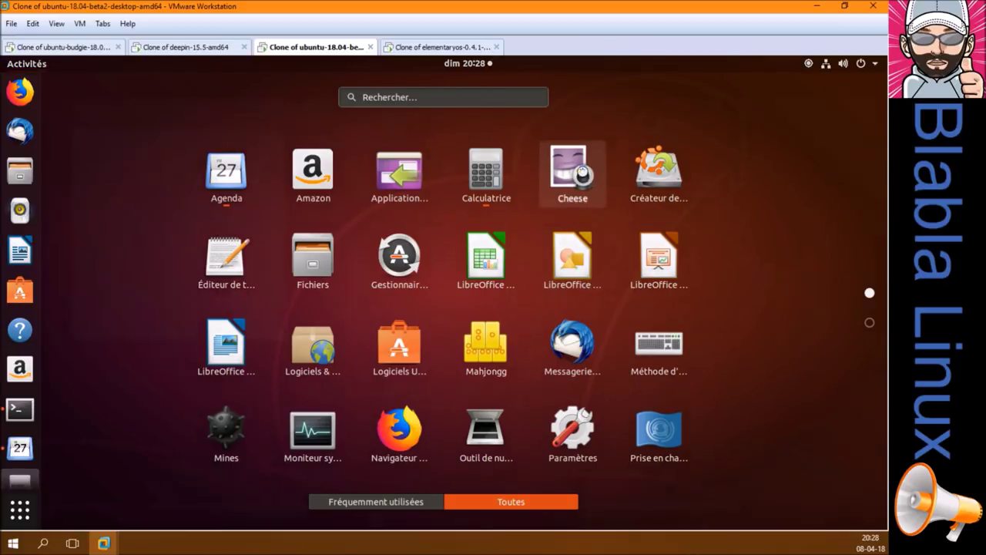
pyautogui.click(573, 174)
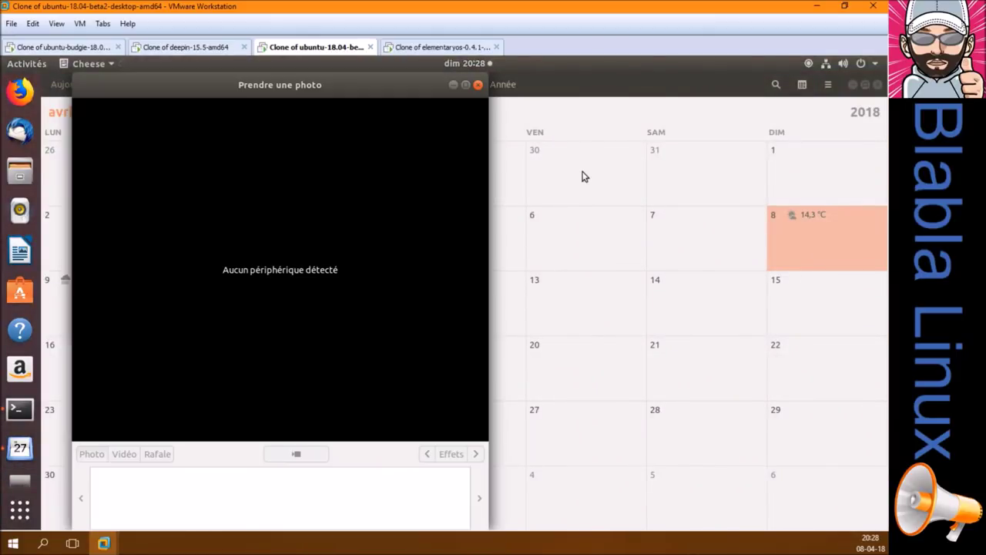
pyautogui.click(478, 85)
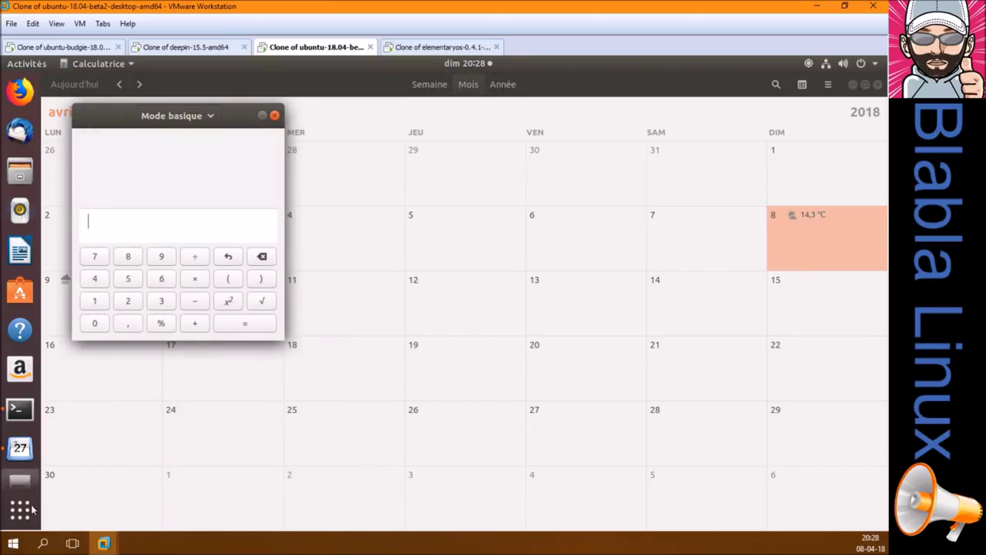
# - Launch Éditeur de texte and Fichiers from Ubuntu's application overview
pyautogui.click(17, 520)
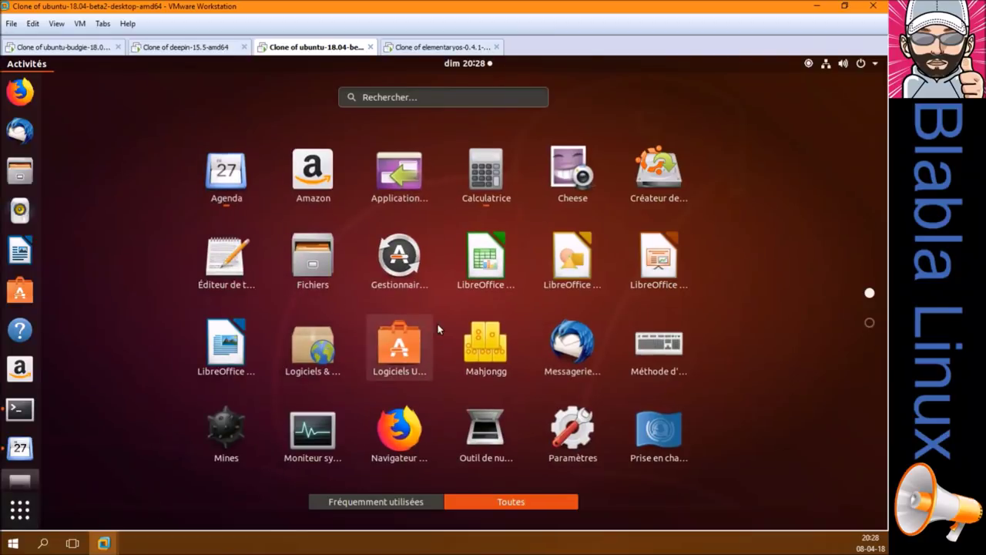
pyautogui.click(231, 264)
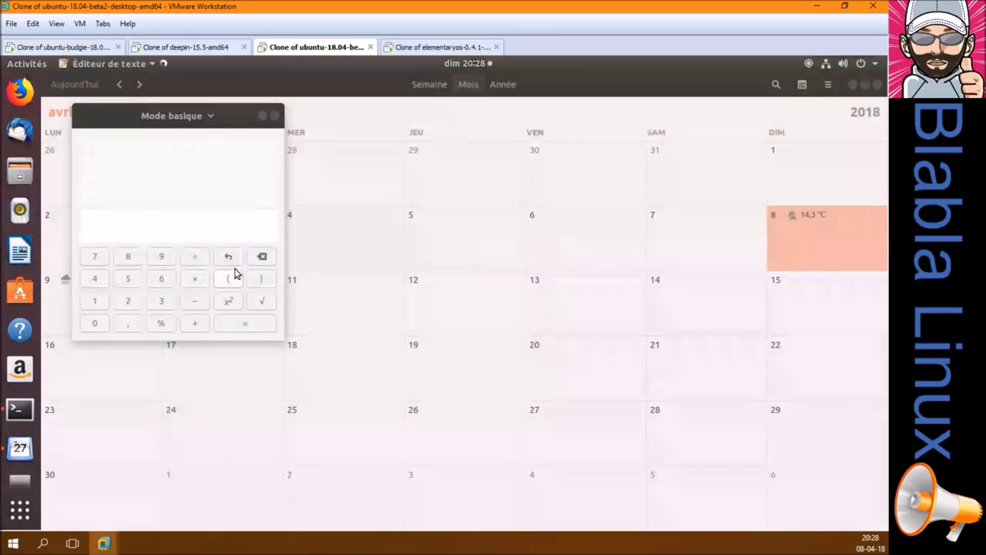
pyautogui.click(21, 509)
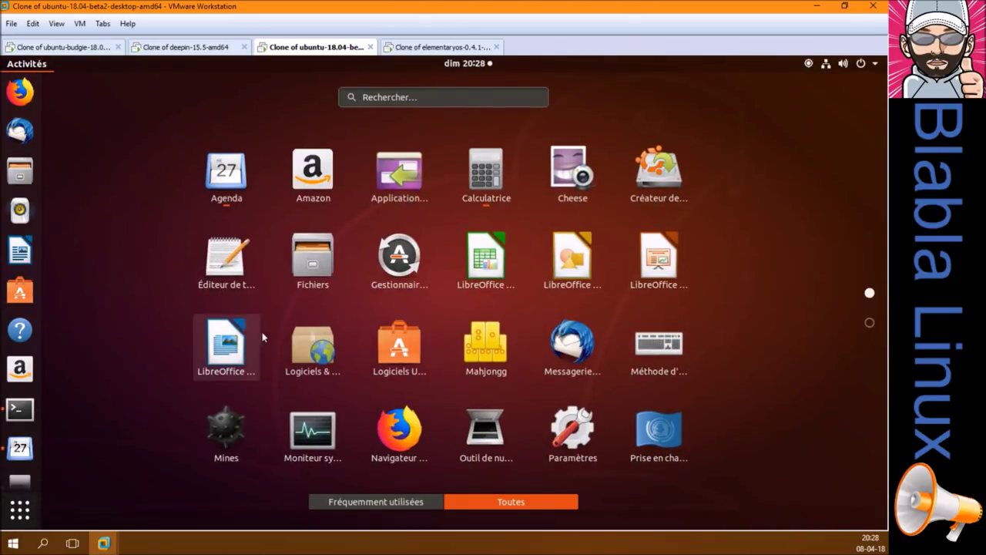
pyautogui.click(310, 258)
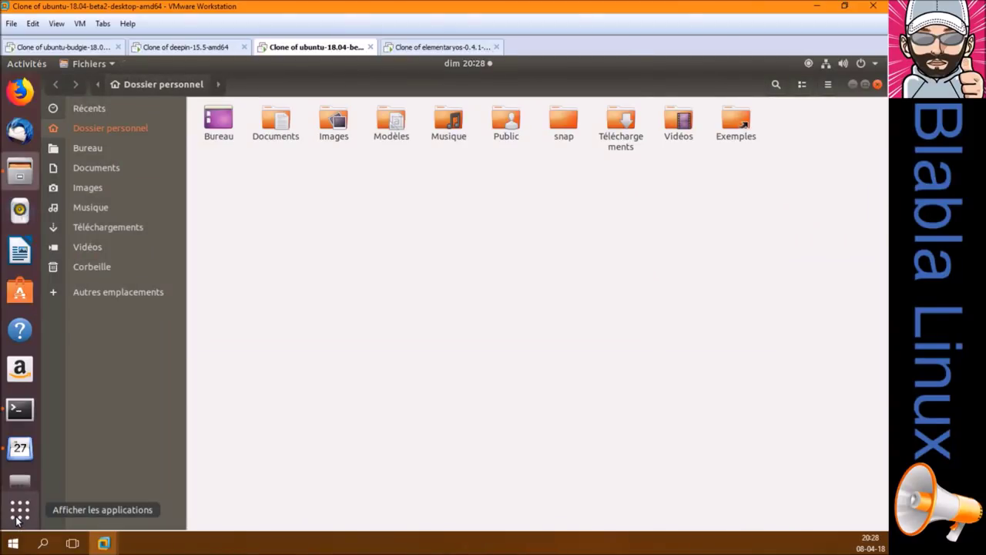
# - Search the Ubuntu applications for "lib" and launch LibreOffice Impress from the results
pyautogui.click(17, 521)
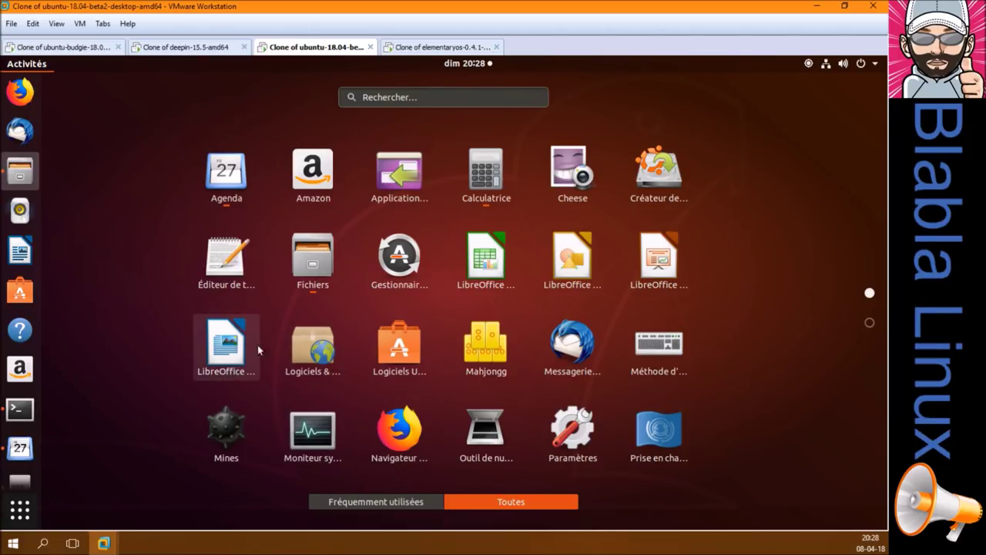
pyautogui.click(462, 98)
pyautogui.write('lib')
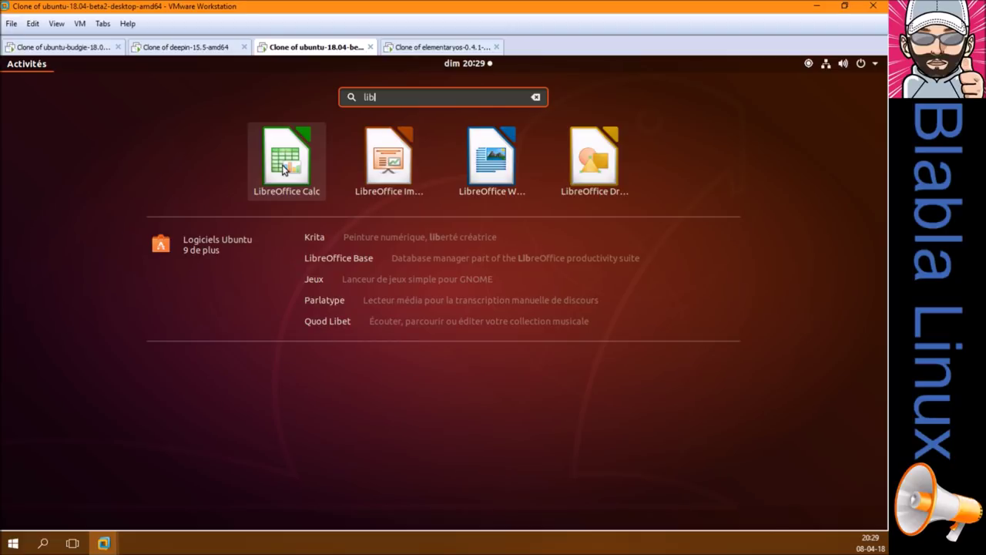
pyautogui.click(407, 159)
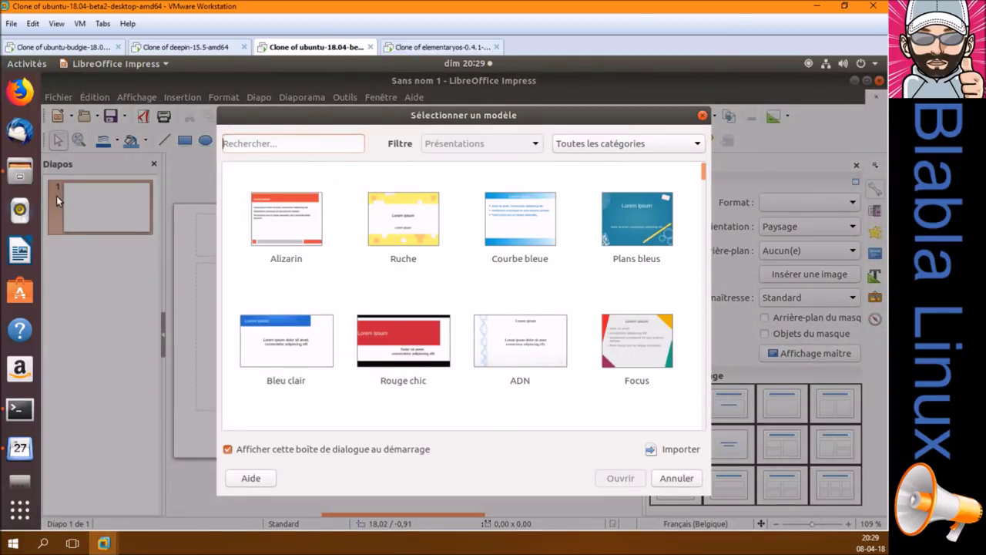
# - Move the Fichiers window to the second workspace and the terminal window to the third from Ubuntu's activities overview
pyautogui.click(27, 64)
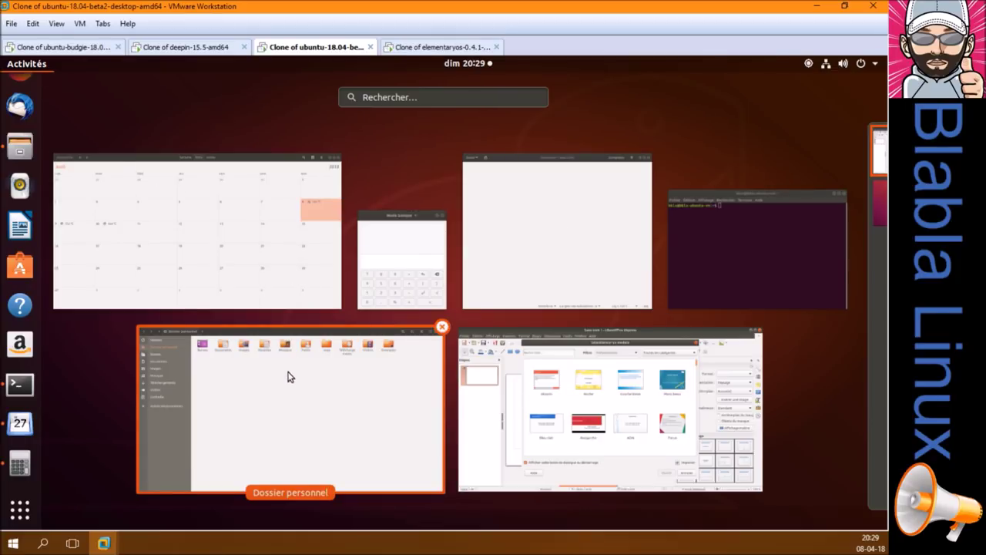
pyautogui.moveTo(290, 376)
pyautogui.mouseDown()
pyautogui.moveTo(354, 370)
pyautogui.moveTo(805, 222)
pyautogui.moveTo(831, 201)
pyautogui.mouseUp()
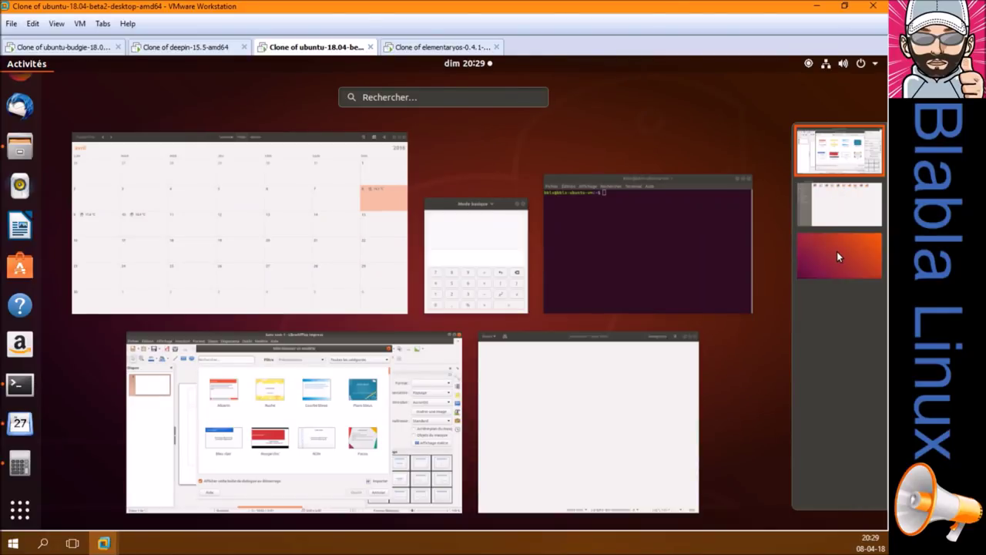
pyautogui.moveTo(632, 280); pyautogui.dragTo(823, 265)
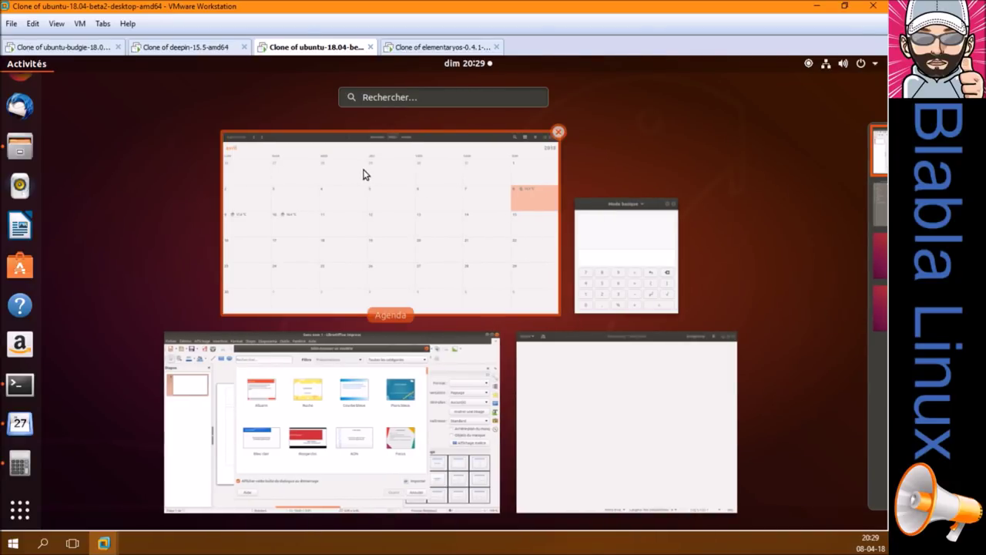
# - Close the Agenda, Calculatrice, gedit and LibreOffice Impress windows, dismissing Impress's template selection dialog
pyautogui.click(559, 132)
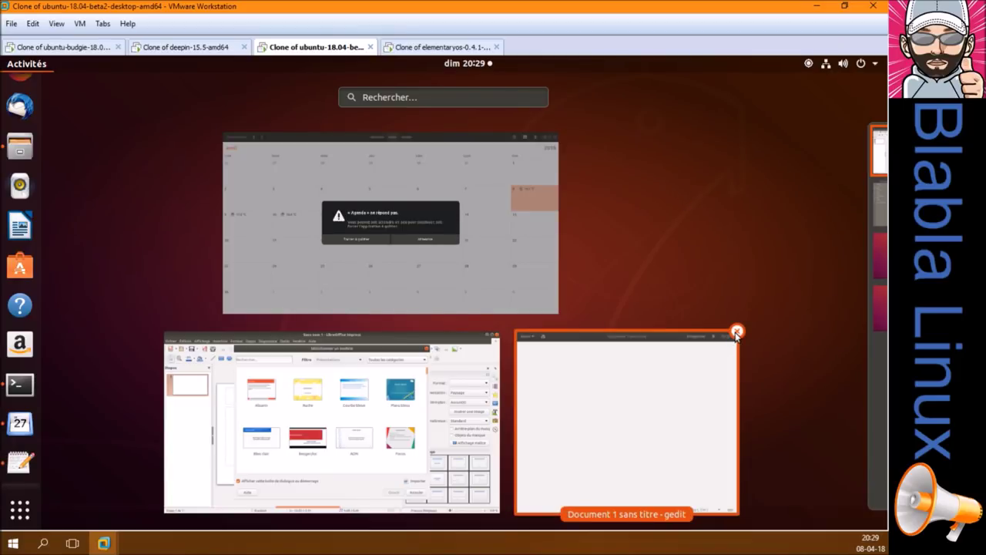
pyautogui.click(736, 334)
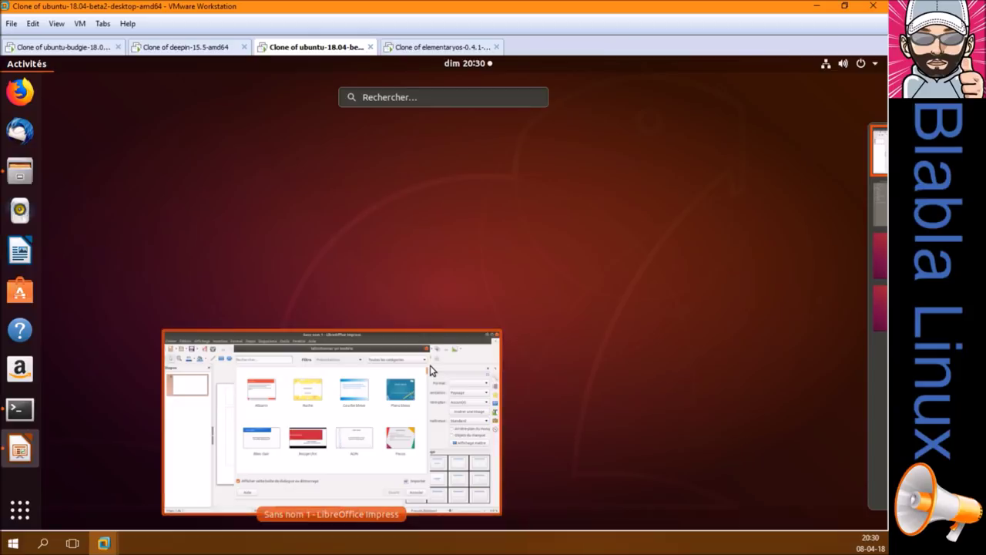
pyautogui.click(430, 371)
pyautogui.click(701, 116)
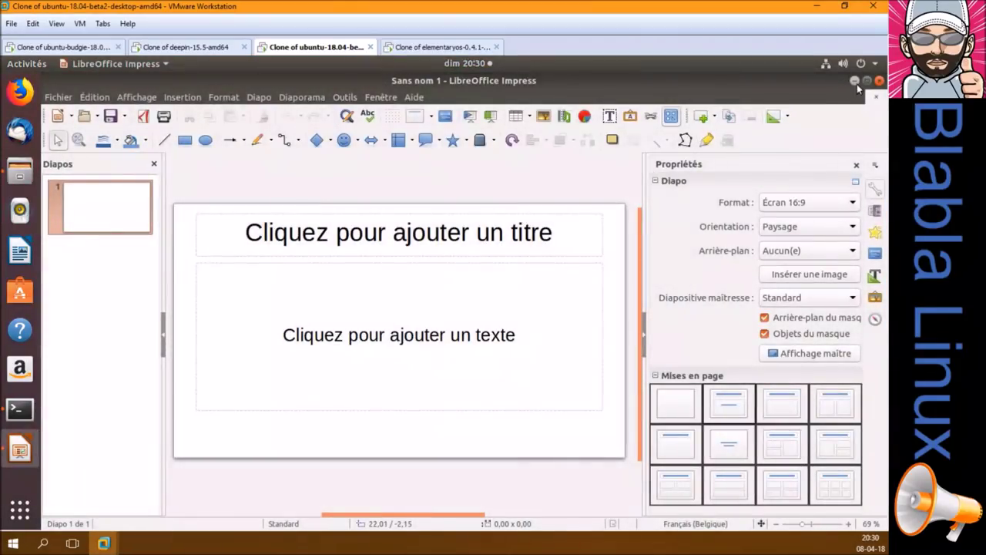
pyautogui.click(880, 80)
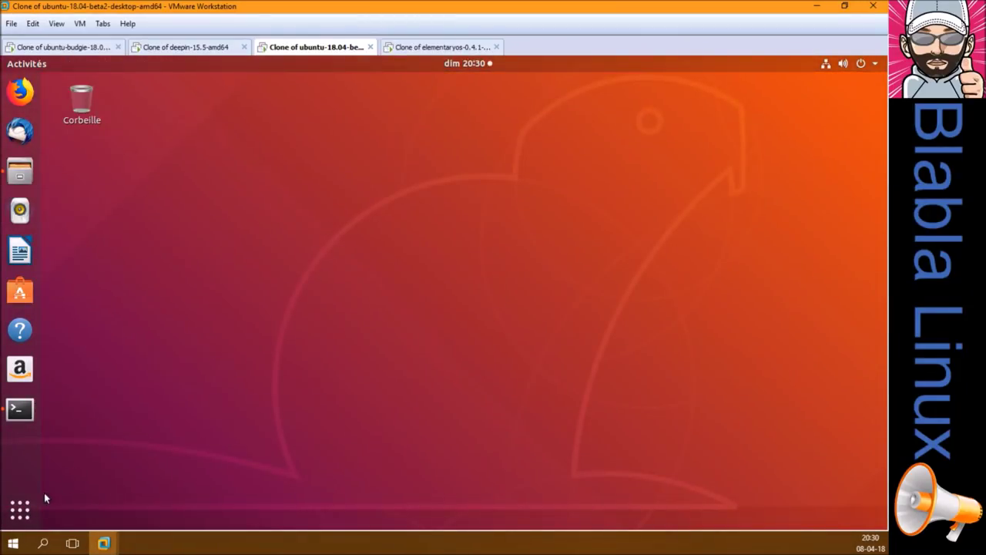
# - Bring the terminal and Fichiers windows back to the first workspace from the activities overview
pyautogui.click(28, 66)
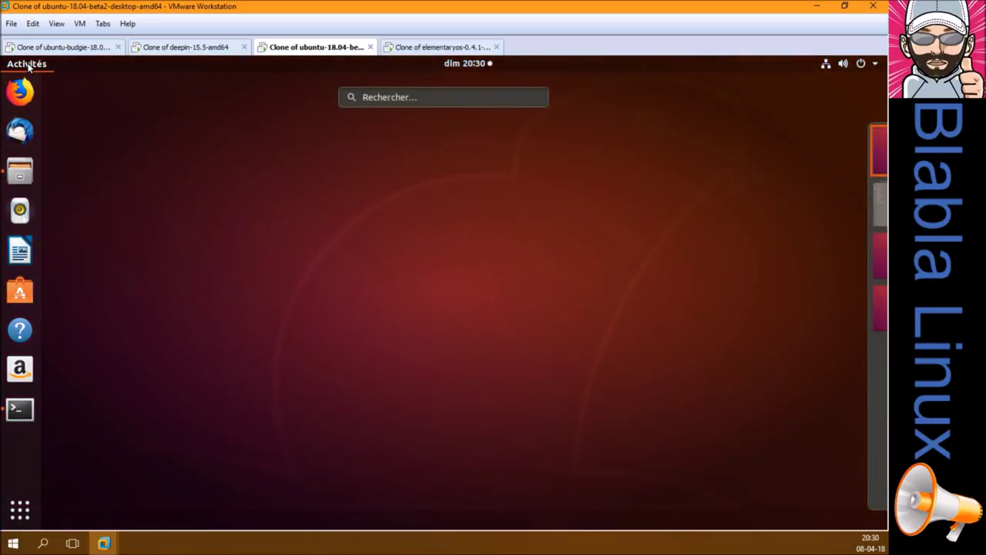
pyautogui.moveTo(879, 231)
pyautogui.moveTo(838, 259); pyautogui.dragTo(835, 156)
pyautogui.moveTo(837, 199); pyautogui.dragTo(832, 147)
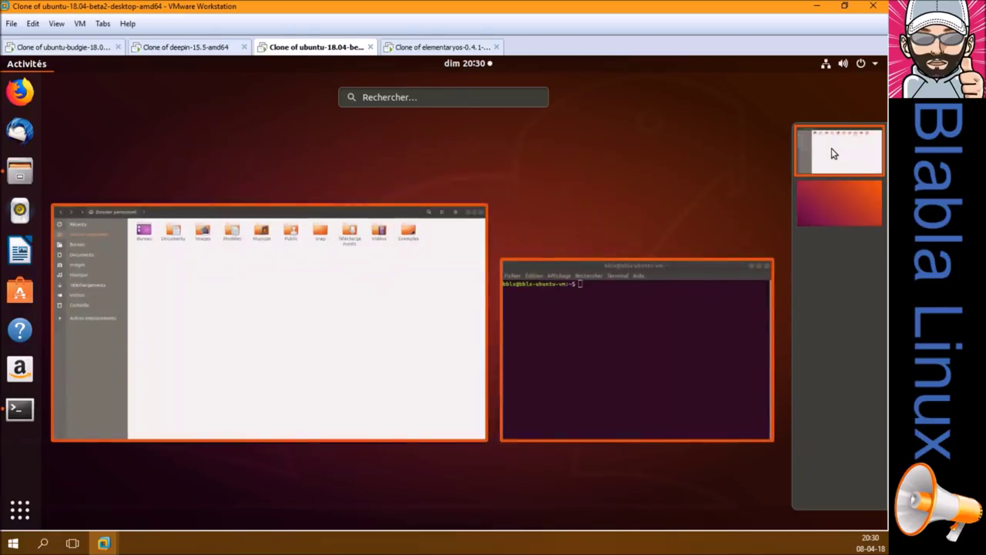
# - Close the terminal and Fichiers windows in the overview and return to the empty Ubuntu desktop
pyautogui.moveTo(660, 366)
pyautogui.click(848, 253)
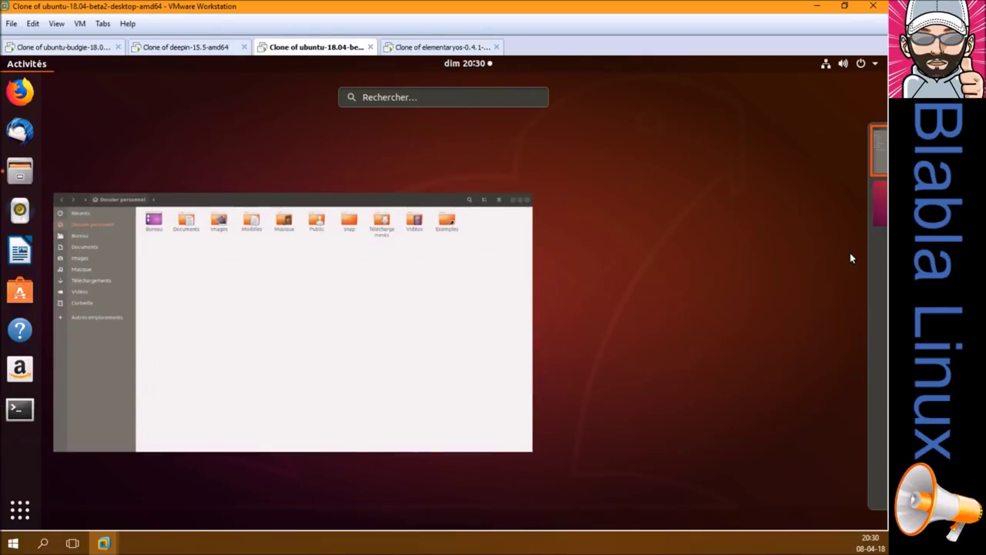
pyautogui.click(531, 192)
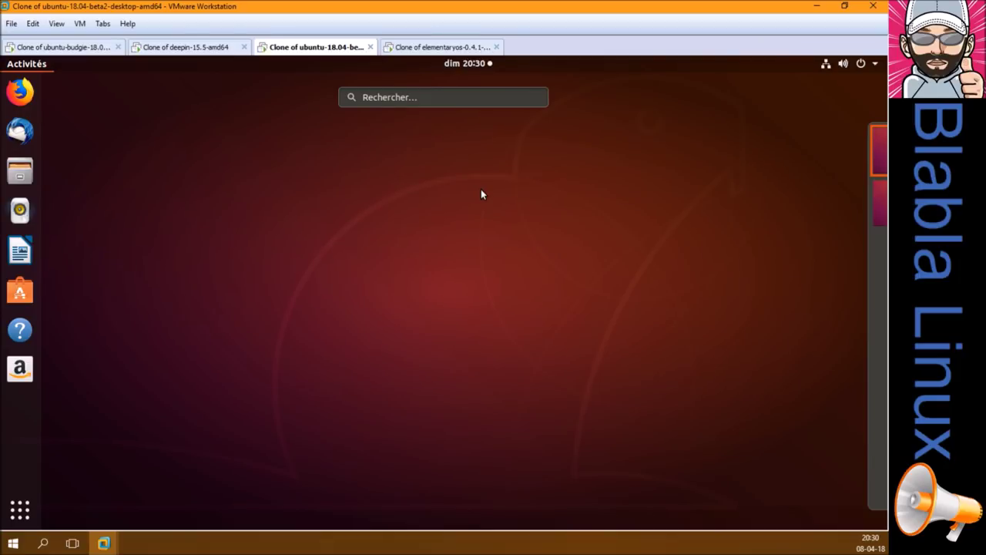
pyautogui.click(304, 205)
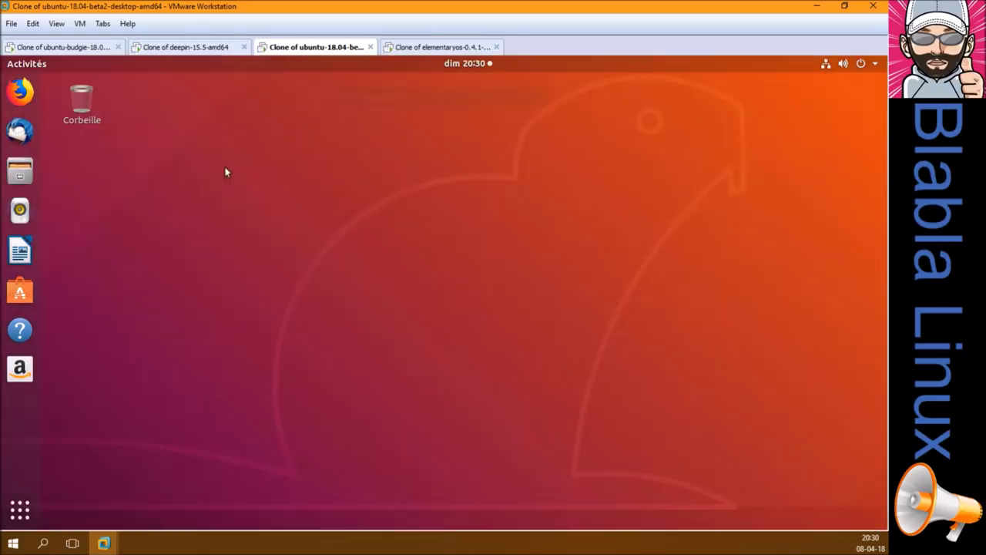
# - Switch to the elementary OS virtual machine and view both pages of its applications menu
pyautogui.click(400, 50)
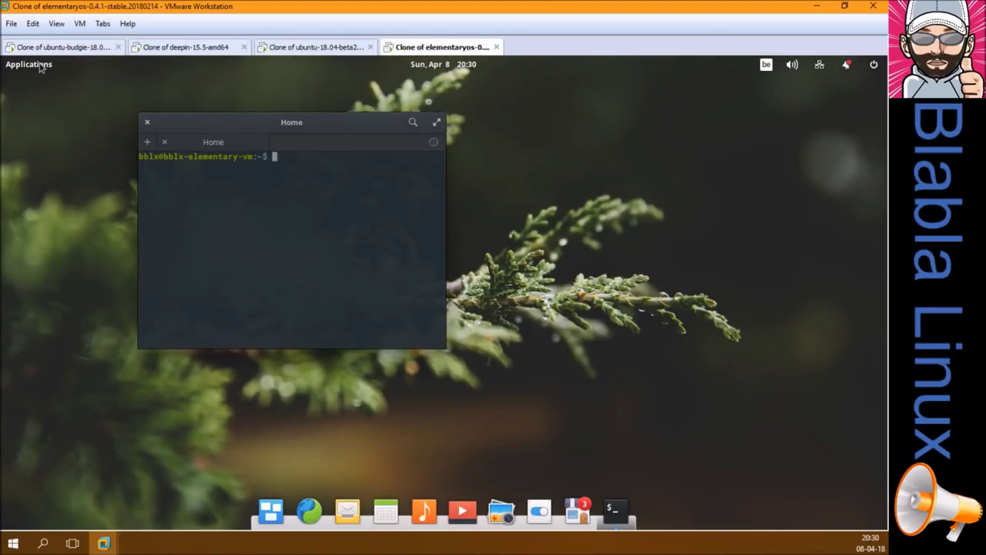
pyautogui.click(31, 65)
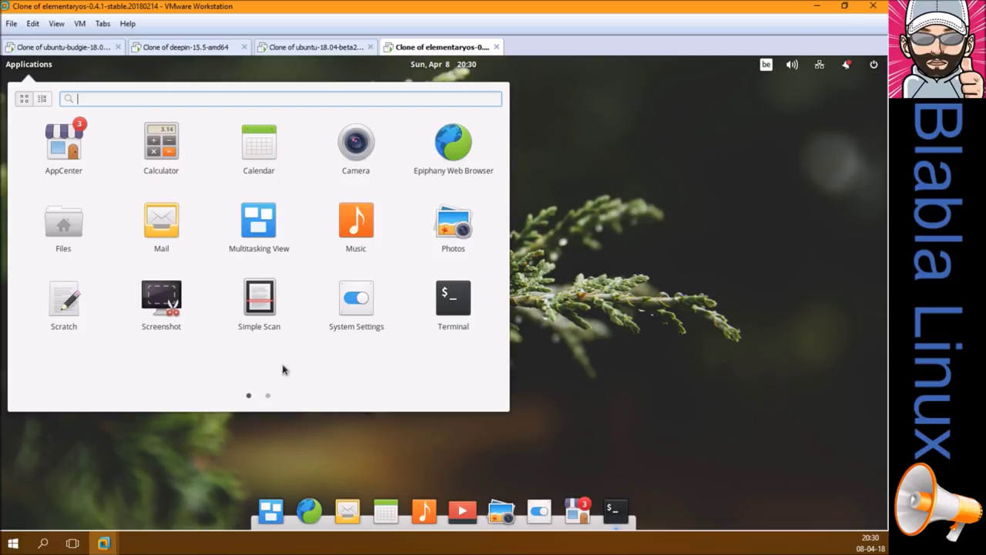
pyautogui.click(268, 397)
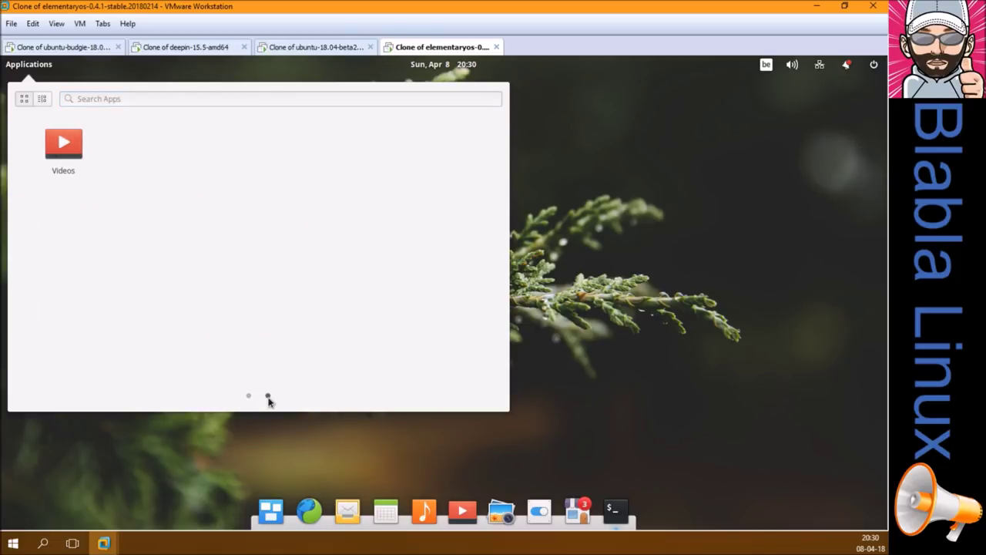
pyautogui.hotkey('ctrl', 'alt', 't')
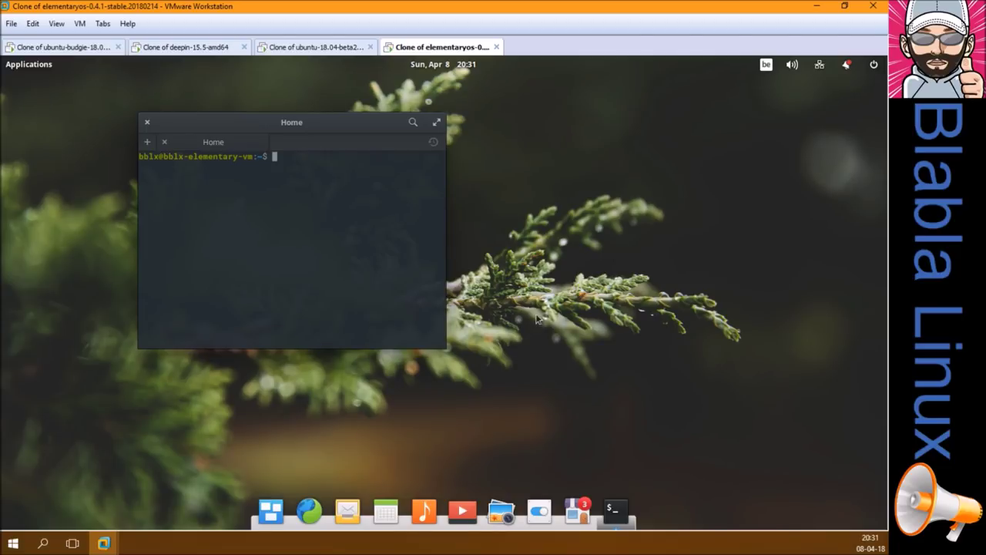
# - In the Ubuntu Budgie virtual machine, search the applications for "log", launch Logiciels and dismiss its welcome dialog
pyautogui.click(89, 48)
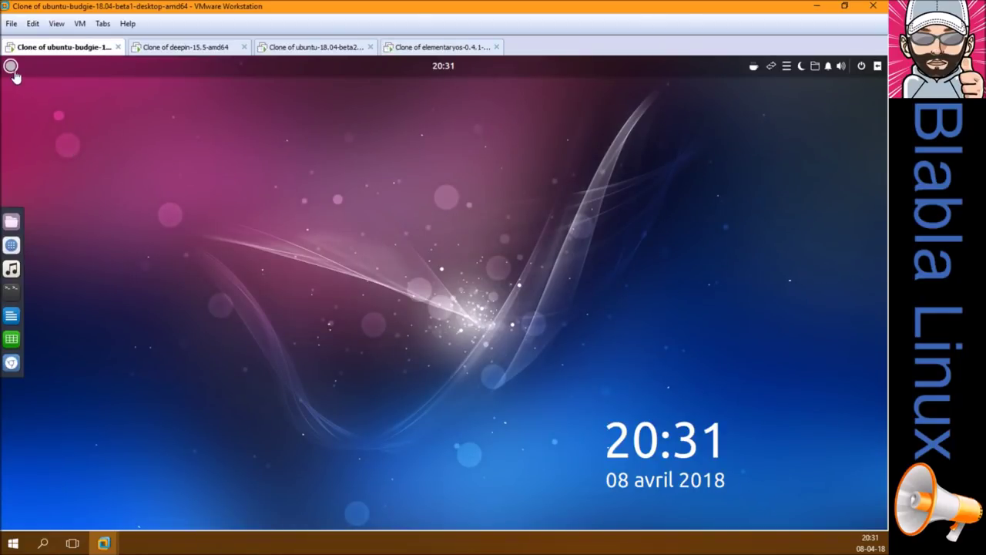
pyautogui.click(11, 67)
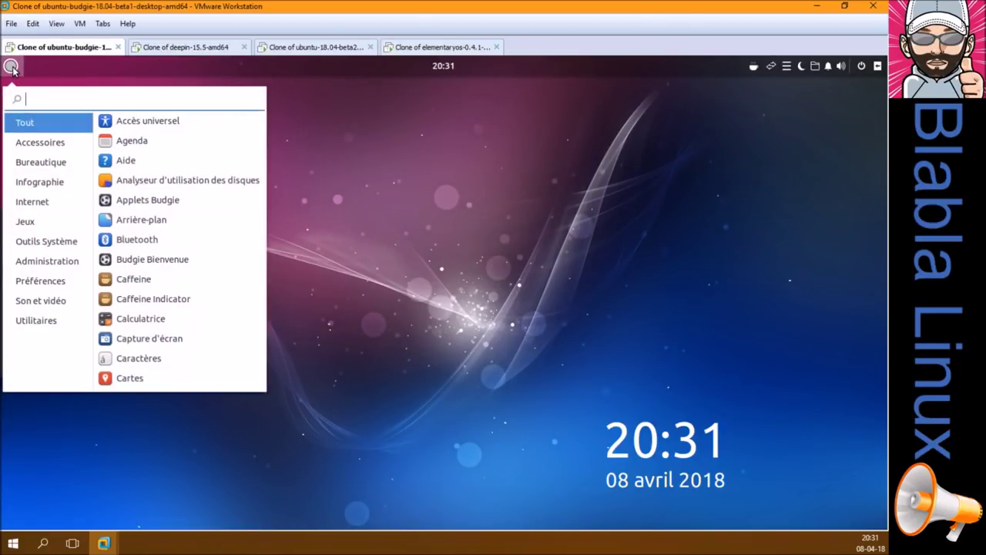
pyautogui.write('log')
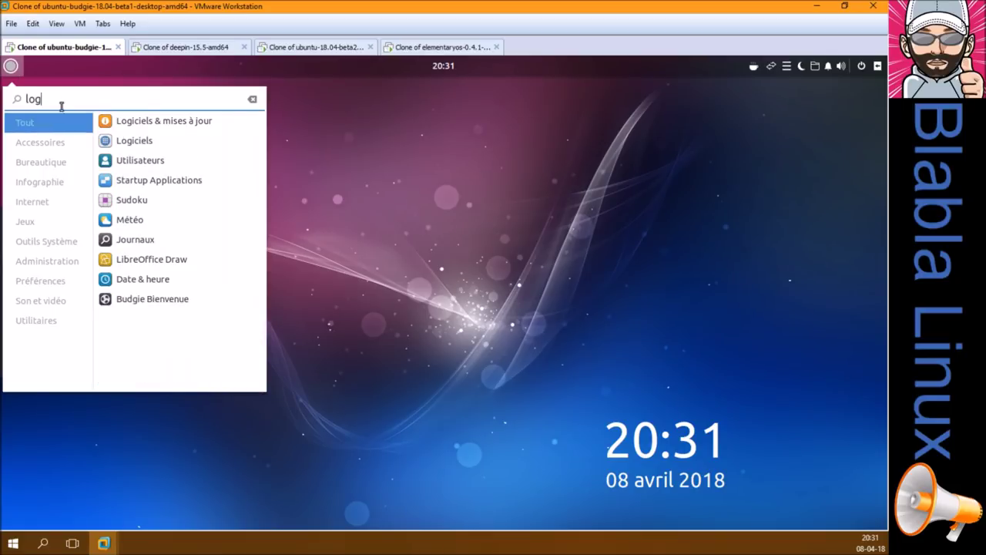
pyautogui.click(138, 140)
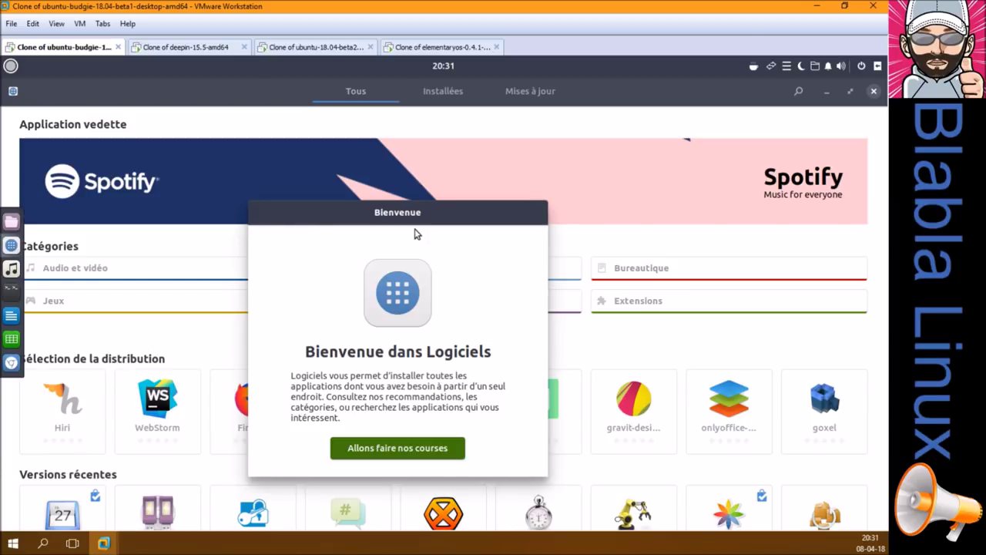
pyautogui.click(368, 449)
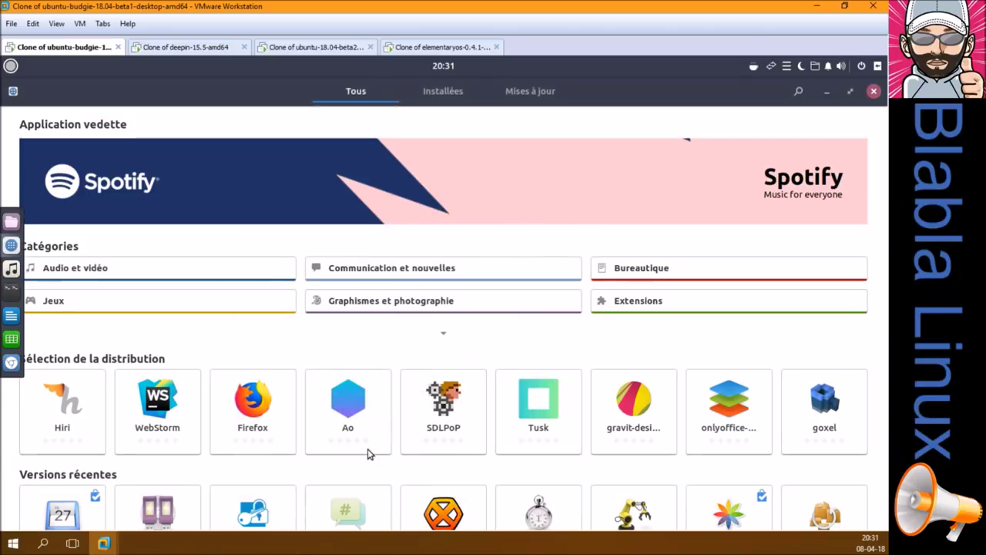
# - In the Deepin virtual machine, close the file manager, search the applications for "log" and launch Deepin Store
pyautogui.click(176, 49)
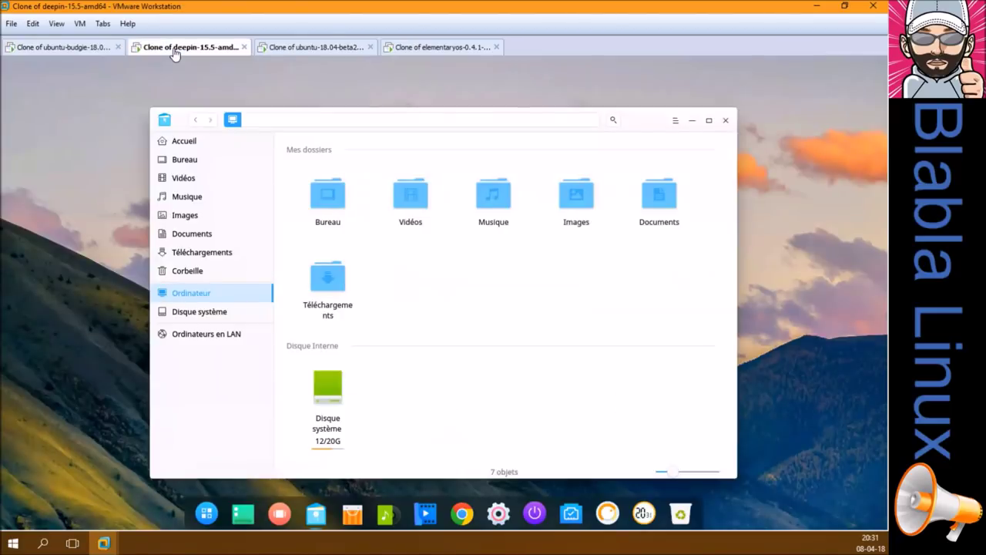
pyautogui.click(727, 121)
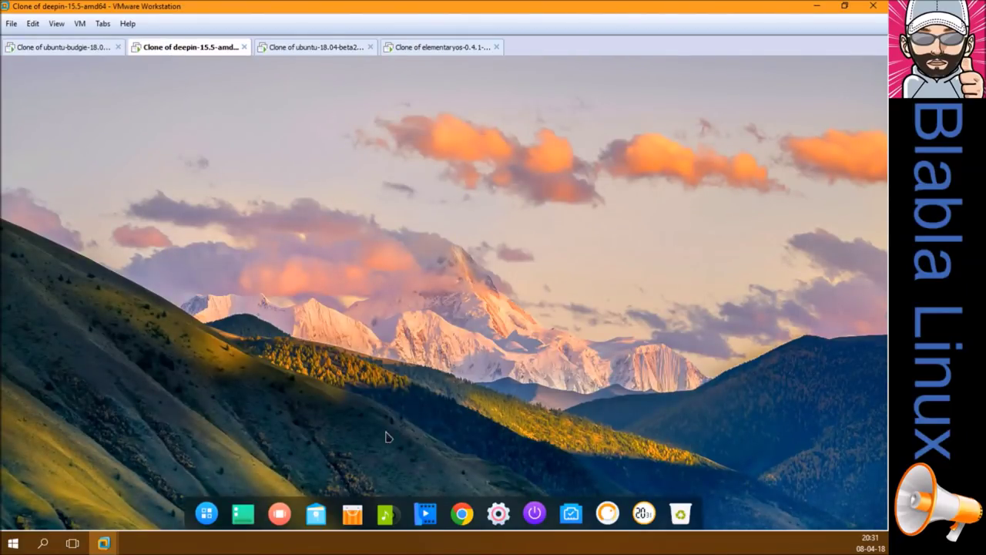
pyautogui.click(204, 516)
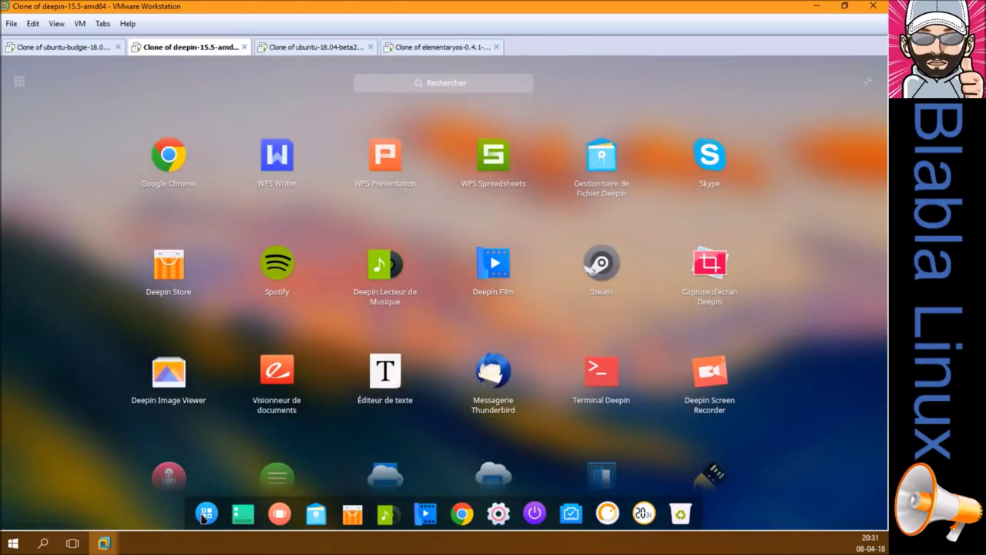
pyautogui.write('log')
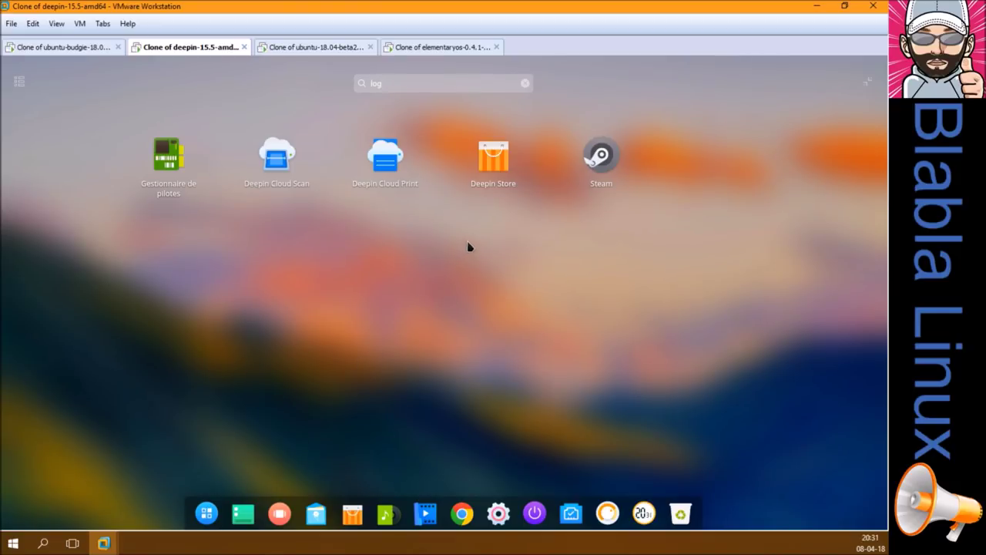
pyautogui.click(503, 166)
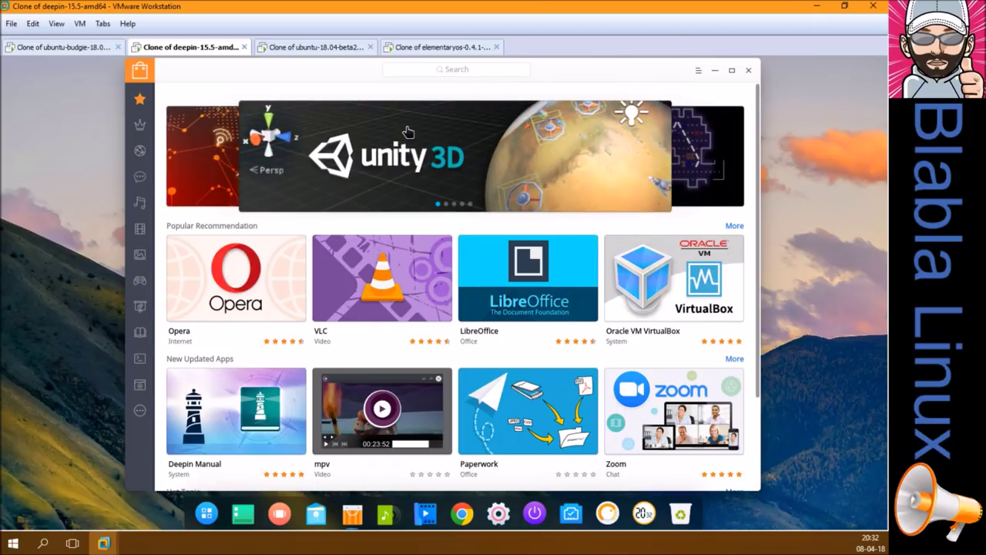
# - In the Ubuntu 18.04 virtual machine, leave the crashed Calendar closed, search for "log" and launch Logiciels Ubuntu
pyautogui.click(341, 49)
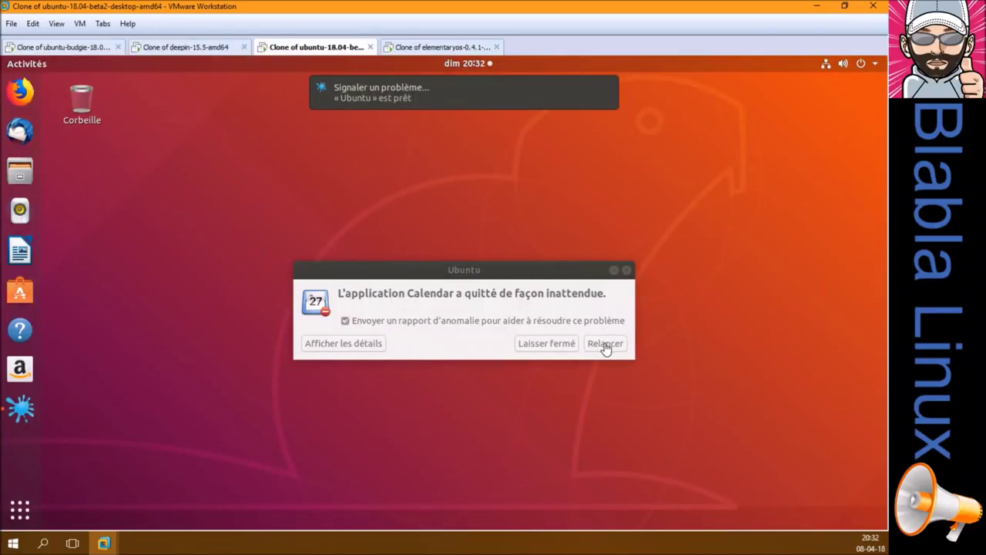
pyautogui.click(539, 344)
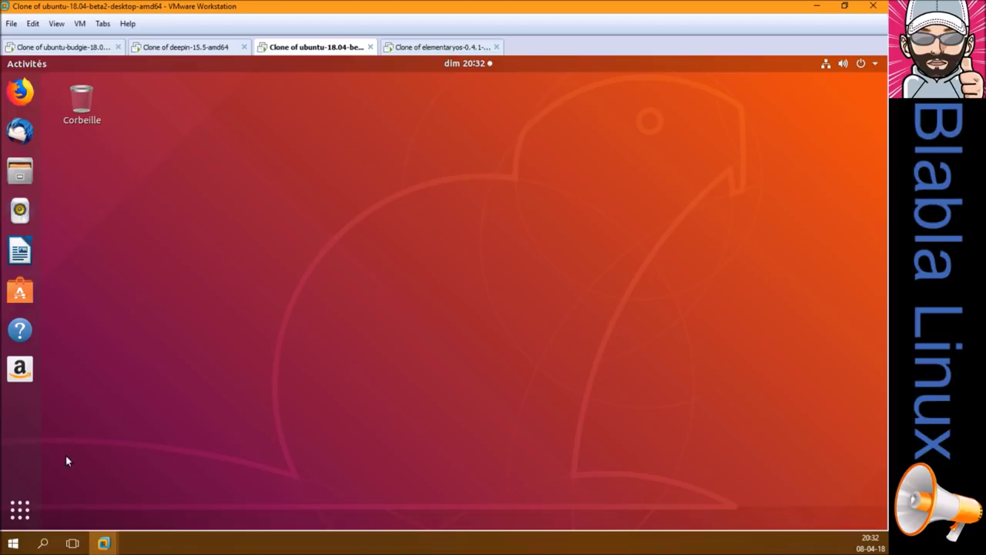
pyautogui.click(20, 508)
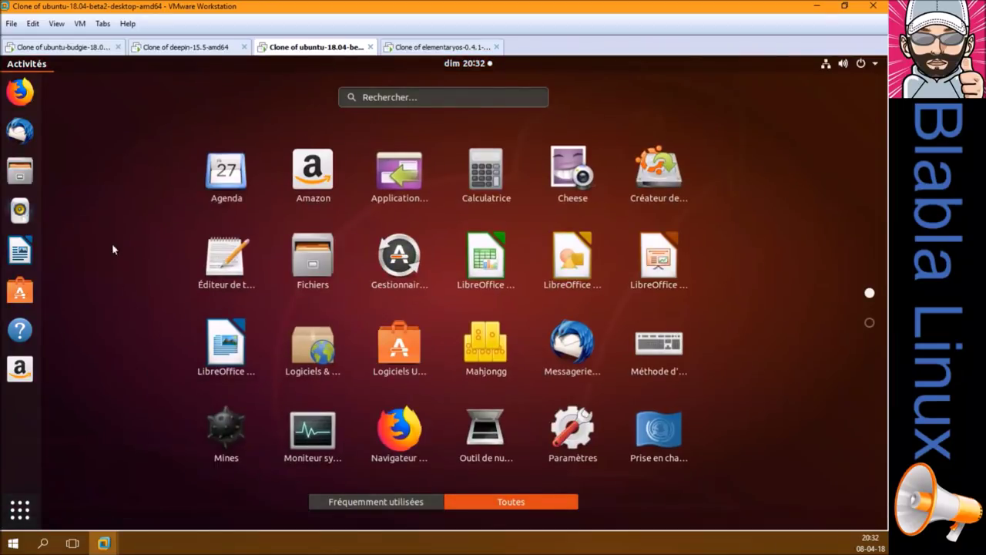
pyautogui.write('log')
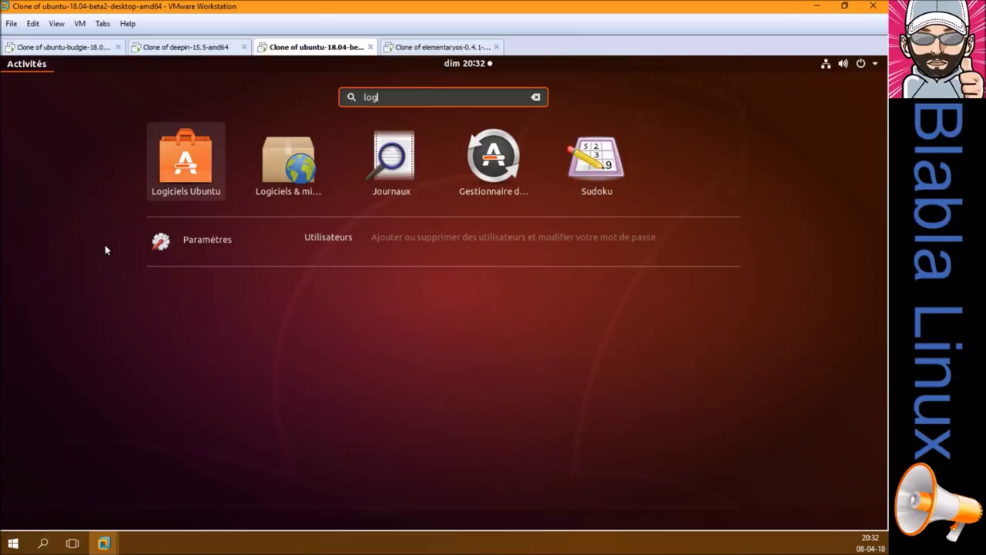
pyautogui.click(189, 162)
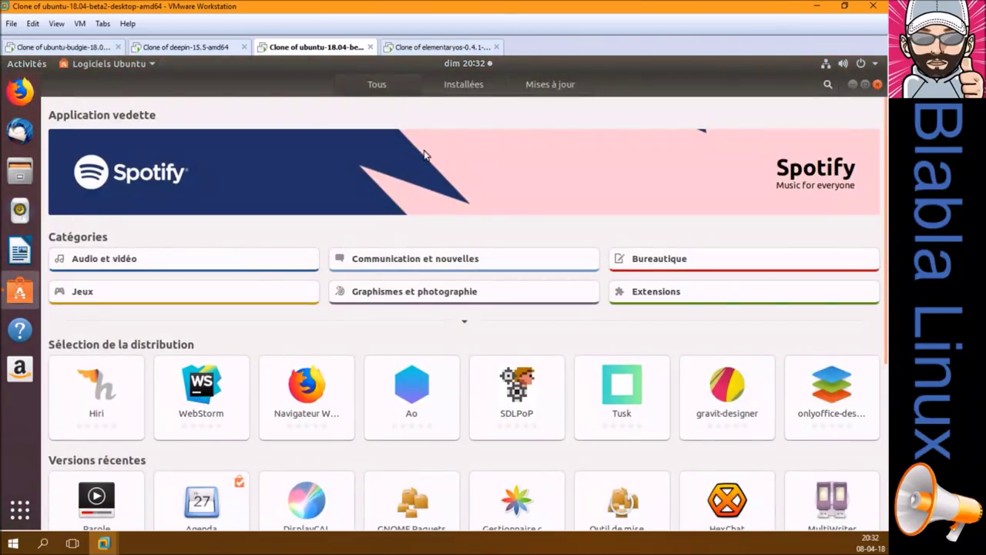
# - In the elementary OS virtual machine, search the applications for "log", launch AppCenter to view it, and close its window
pyautogui.click(408, 53)
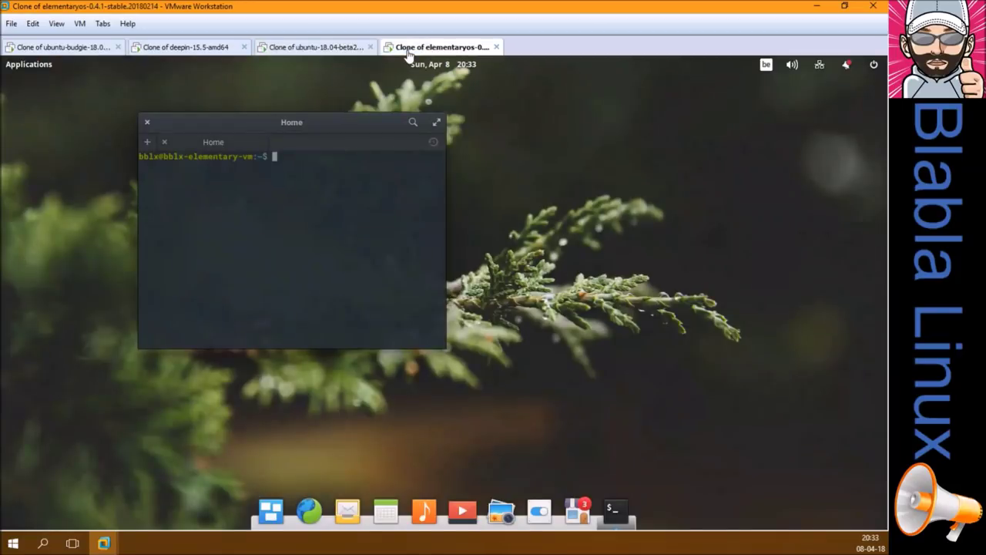
pyautogui.click(47, 66)
pyautogui.write('log')
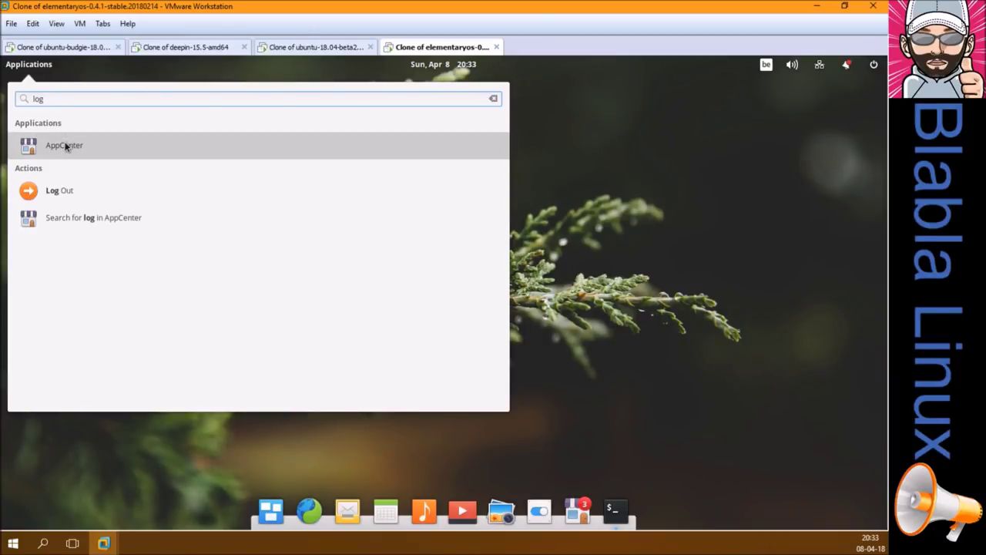
pyautogui.click(66, 146)
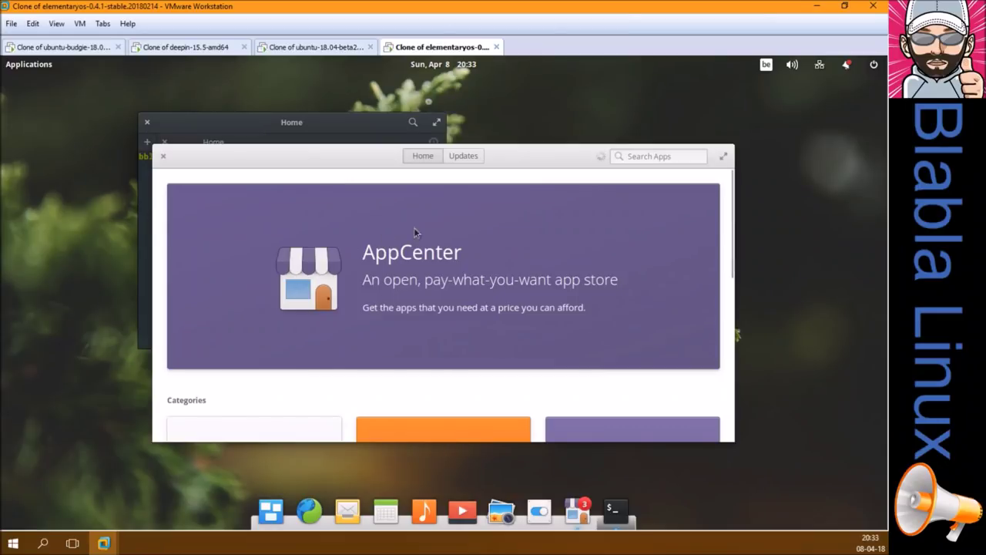
pyautogui.click(162, 156)
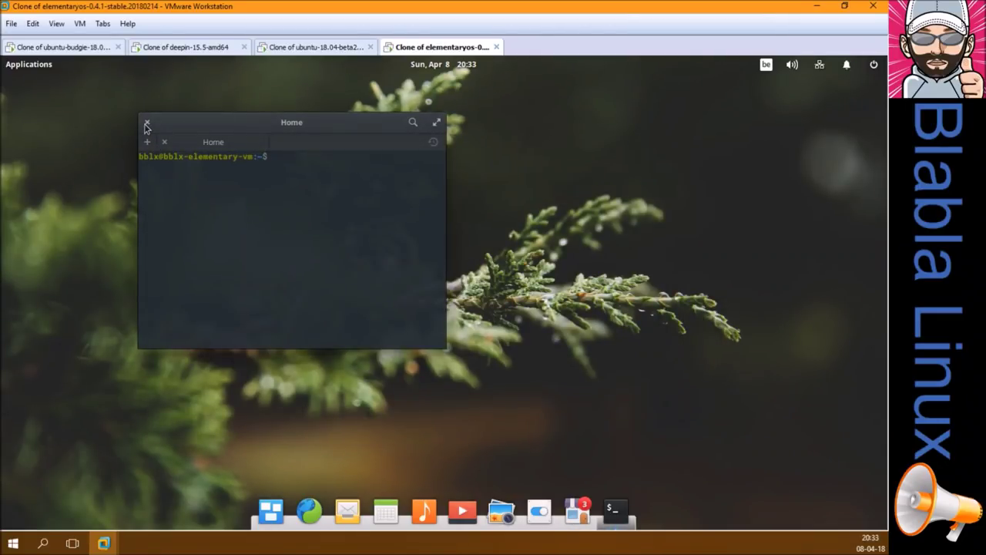
# - Close the elementary OS terminal and browse the Logiciels Ubuntu store's home page in the Ubuntu 18.04 virtual machine
pyautogui.click(146, 124)
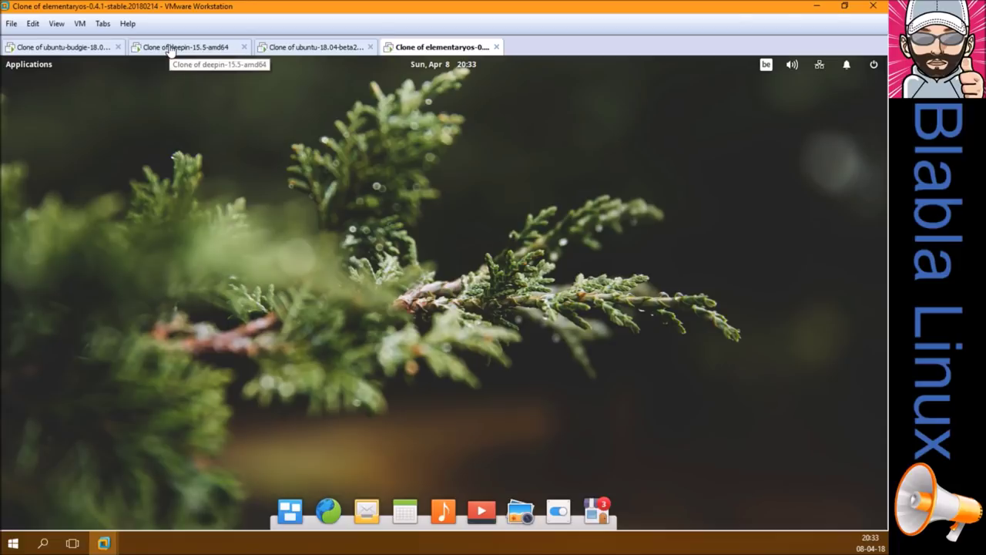
pyautogui.click(282, 50)
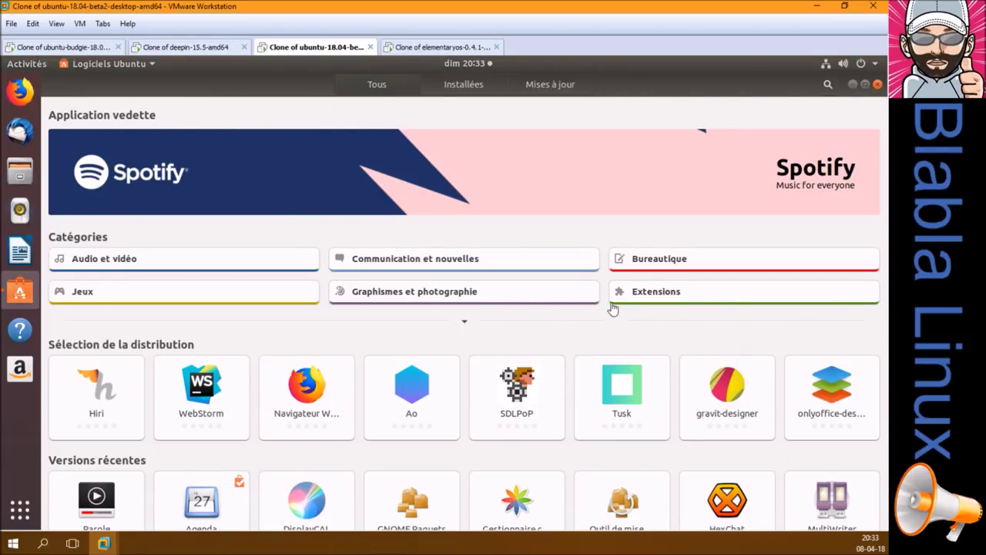
pyautogui.scroll(-2, 624, 329)
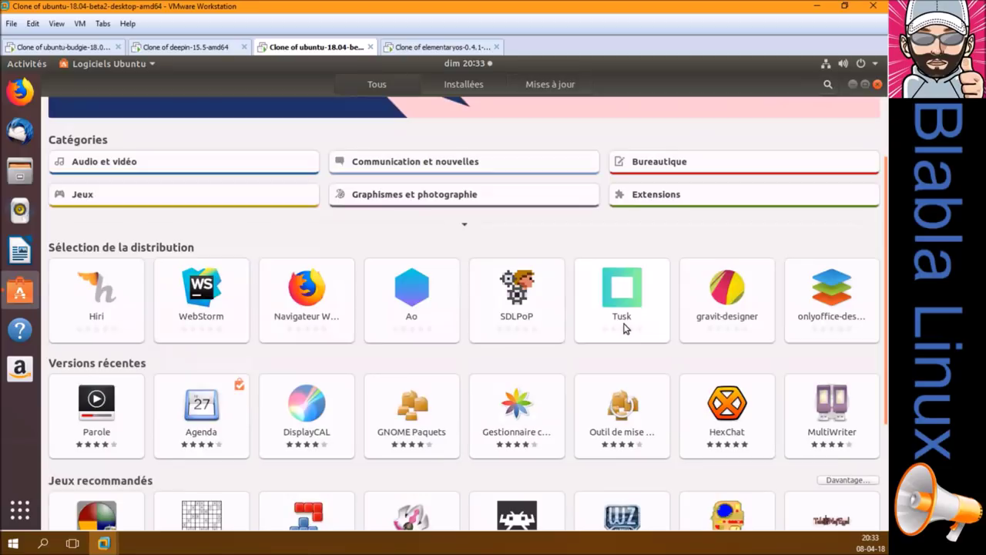
pyautogui.scroll(-2, 624, 329)
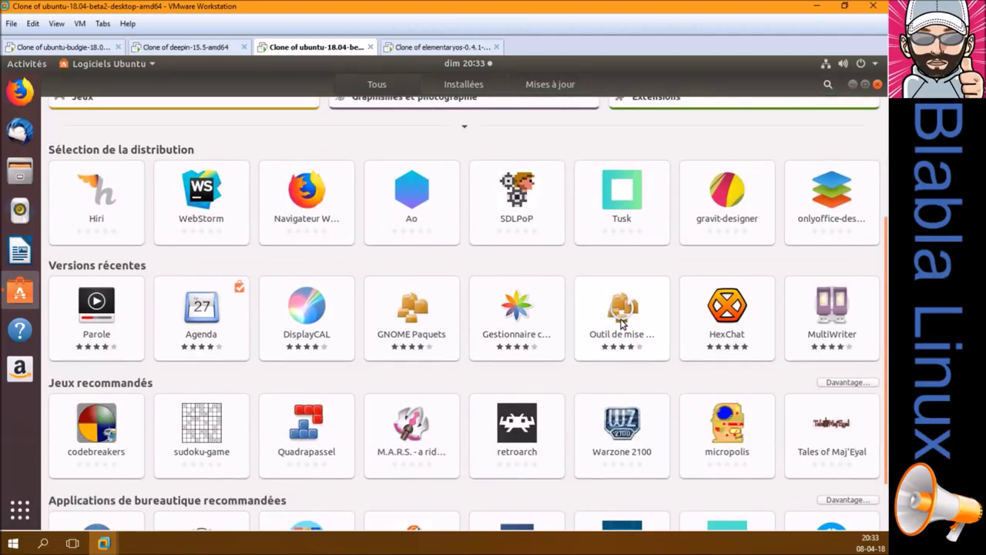
pyautogui.scroll(3, 623, 324)
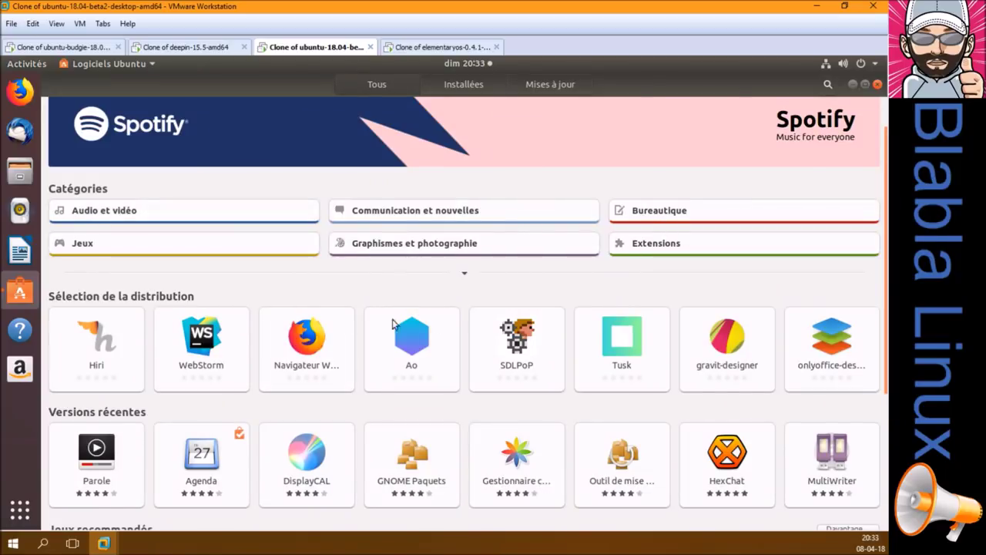
pyautogui.scroll(-5, 470, 324)
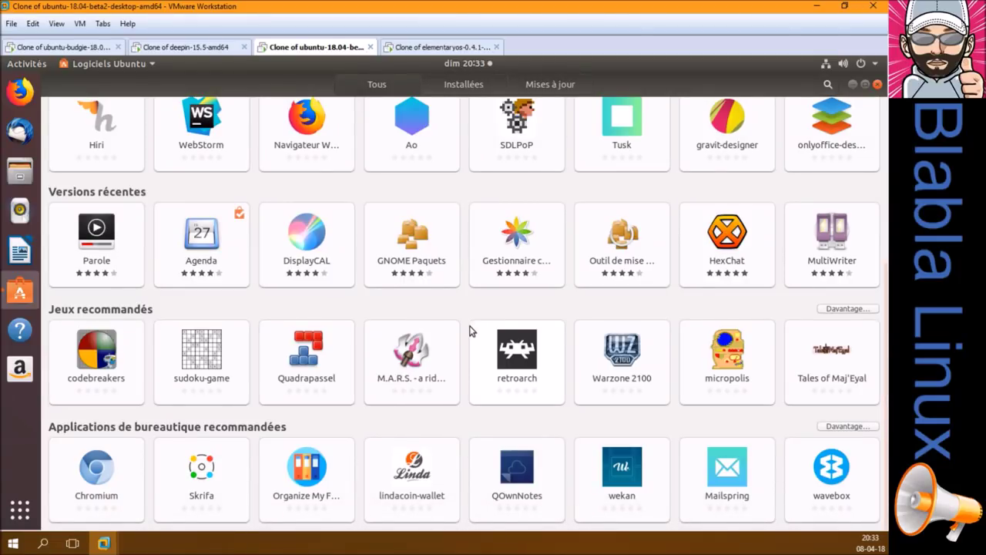
# - Install Chromium from the recommended office applications in Logiciels Ubuntu, authenticating with the account password
pyautogui.click(98, 480)
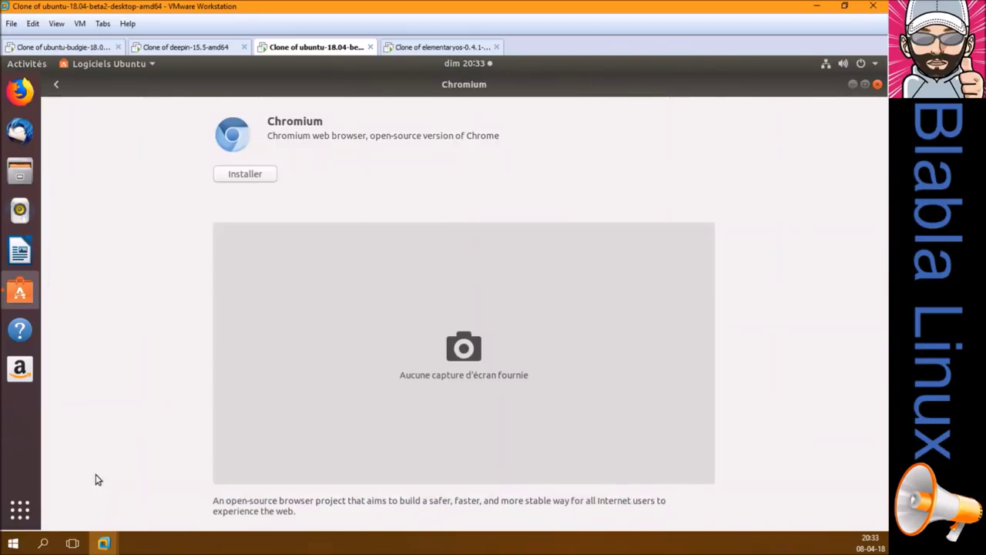
pyautogui.click(239, 177)
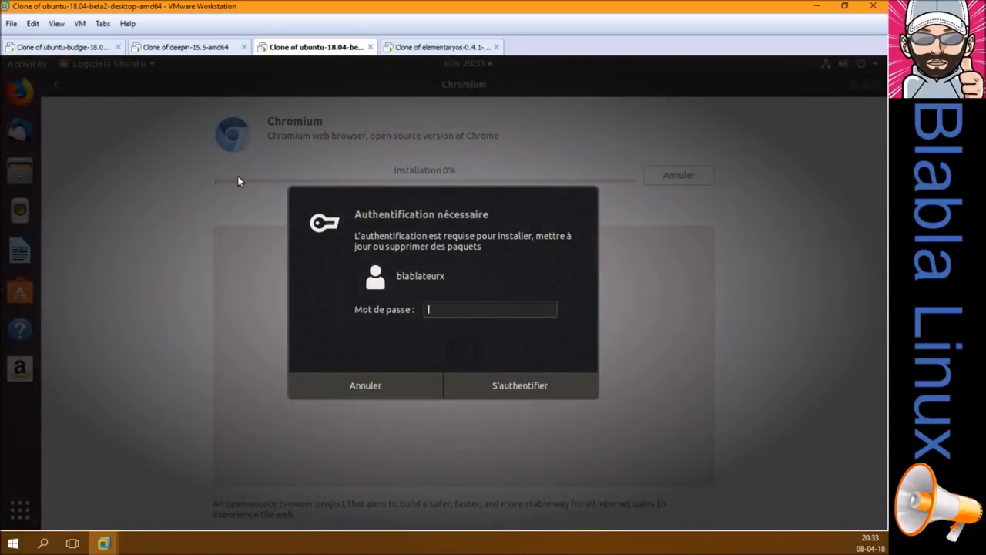
pyautogui.write('*****')
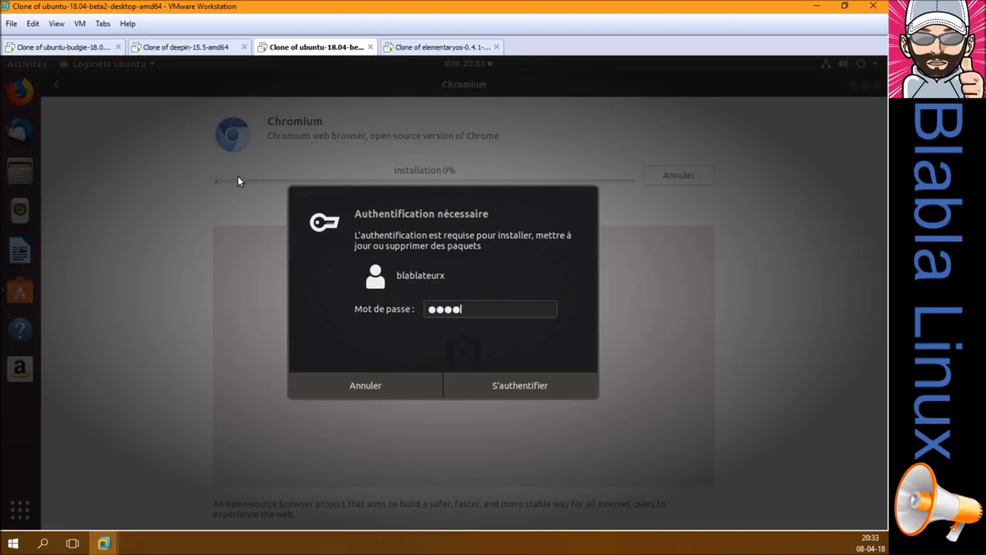
pyautogui.write('*')
pyautogui.press('Return')
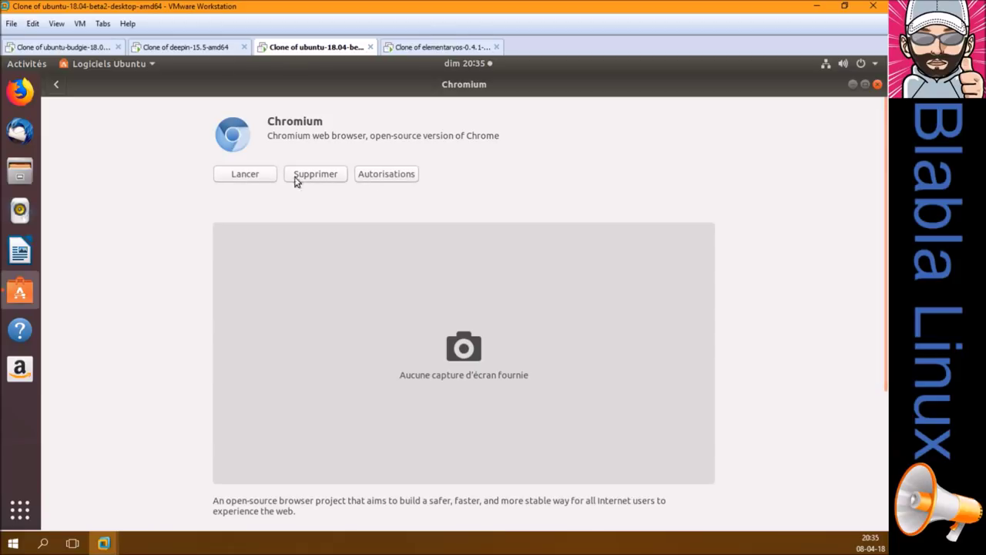
# - Launch Chromium and close its window, remove it through Logiciels Ubuntu, and close the store
pyautogui.click(262, 178)
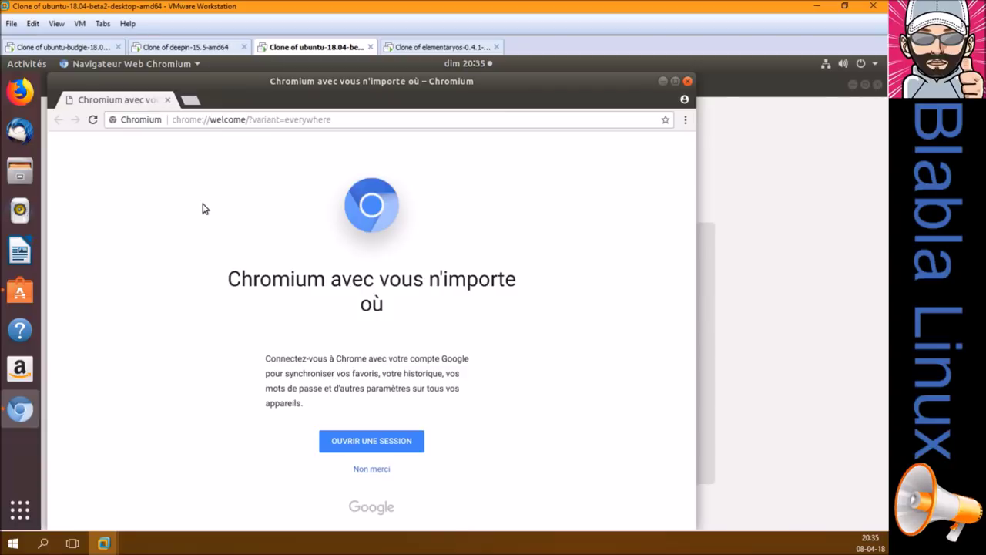
pyautogui.click(688, 81)
pyautogui.click(312, 176)
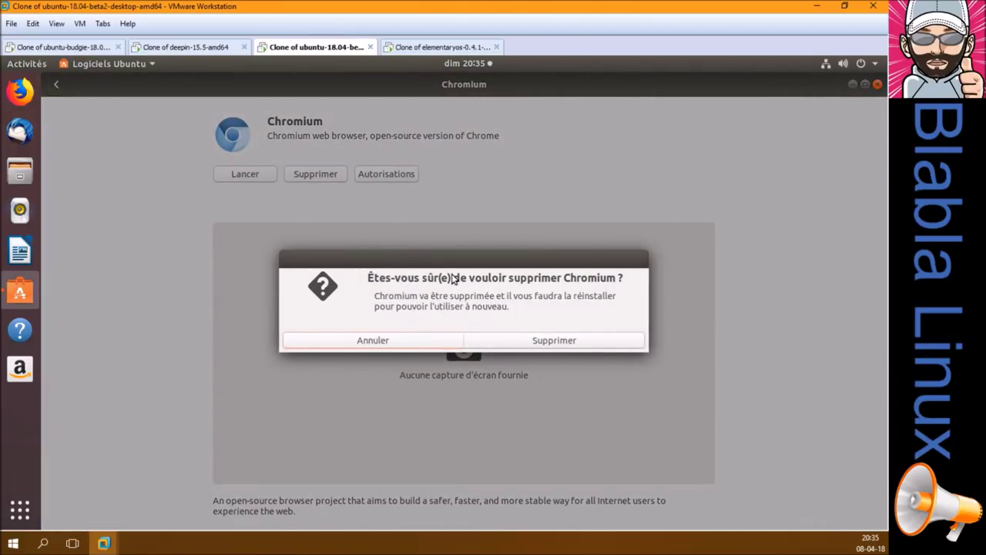
pyautogui.click(606, 340)
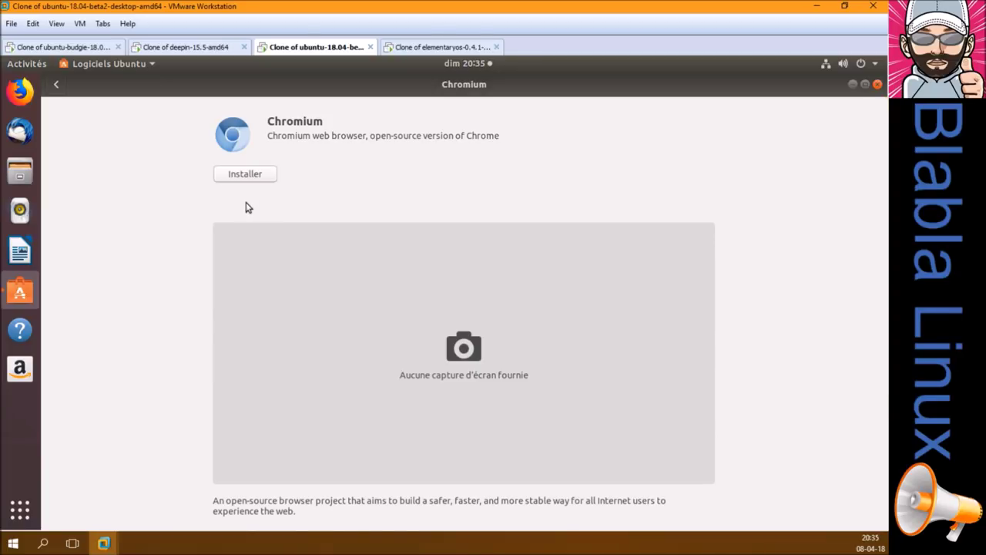
pyautogui.click(878, 85)
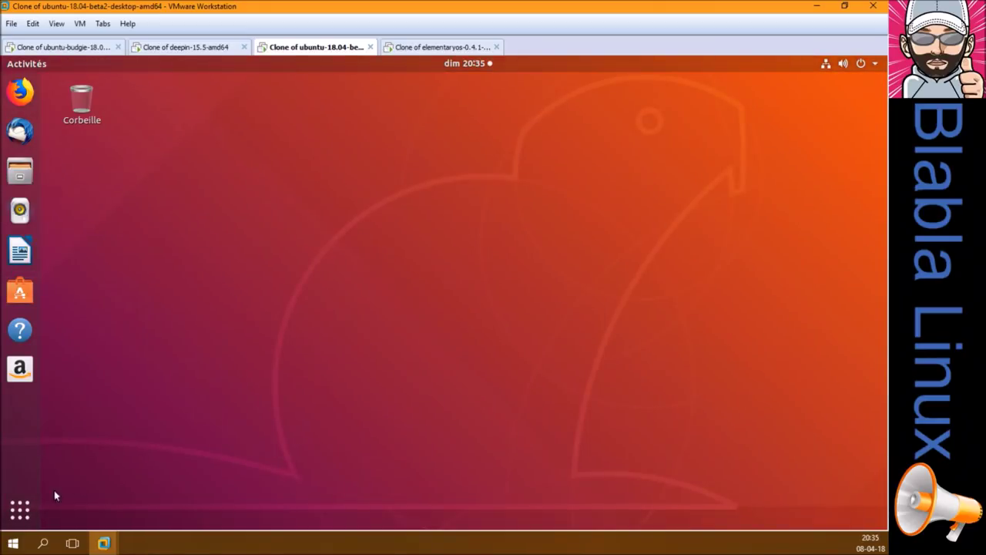
# - Search the Ubuntu applications for "ter", launch Terminal and shift its window slightly lower on the desktop
pyautogui.click(22, 512)
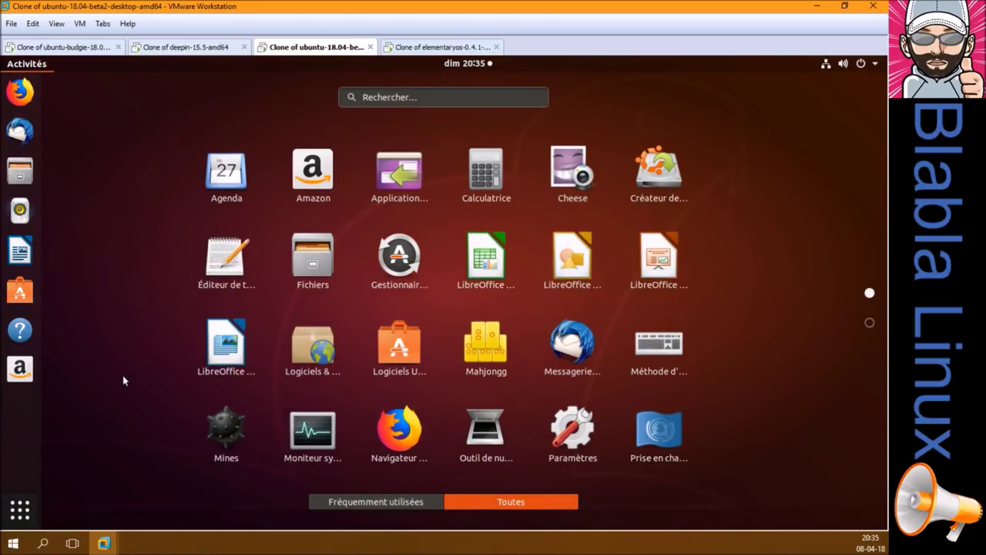
pyautogui.write('ter')
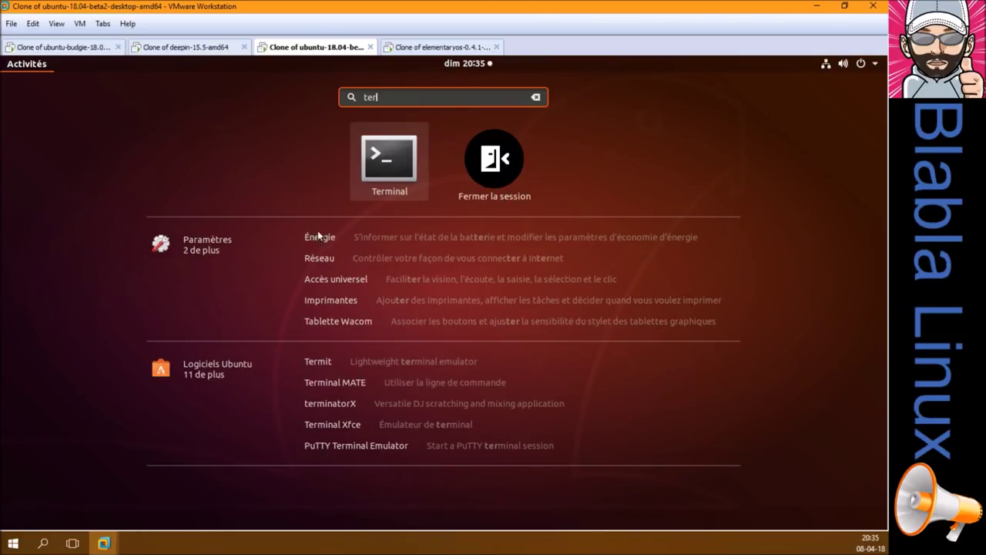
pyautogui.click(387, 161)
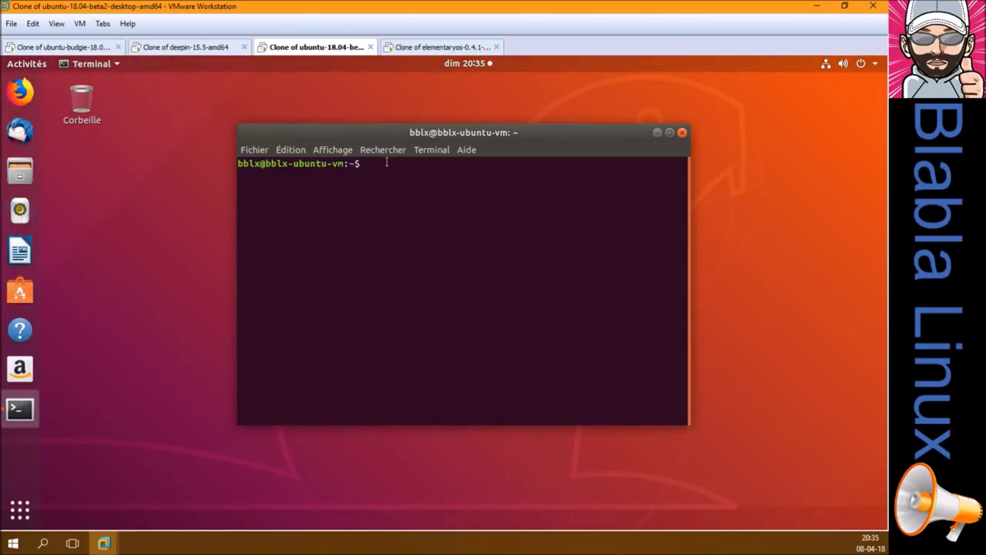
pyautogui.moveTo(383, 132)
pyautogui.mouseDown()
pyautogui.moveTo(376, 165)
pyautogui.moveTo(376, 141)
pyautogui.mouseUp()
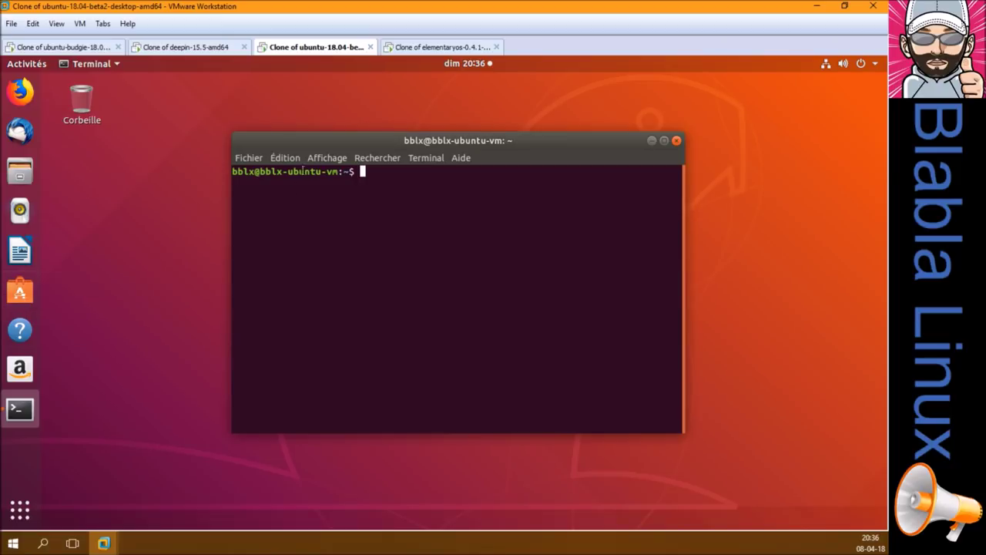
pyautogui.moveTo(306, 135); pyautogui.dragTo(308, 145)
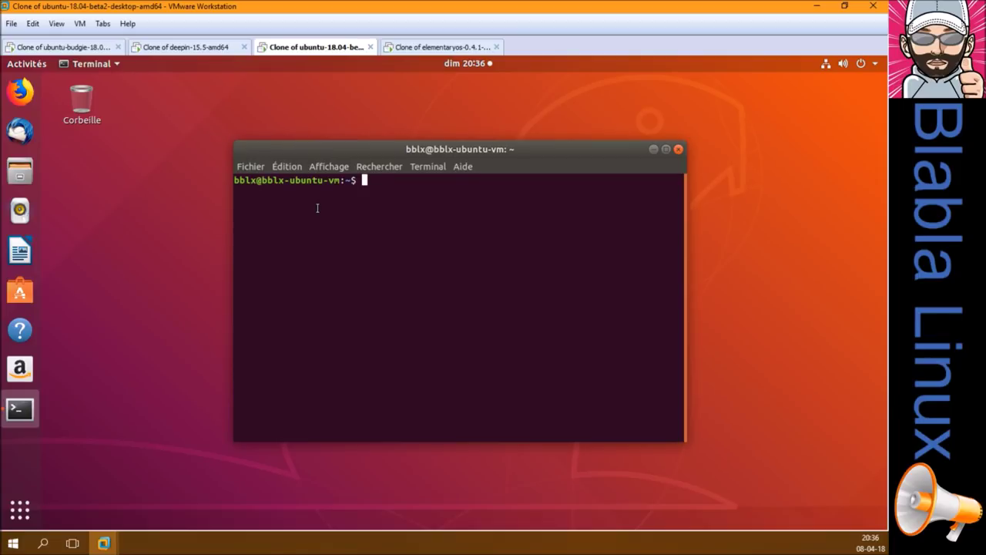
# - Run sudo apt install chromium-browser, enter the account password and accept the installation with "o"
pyautogui.write('sudo apt install')
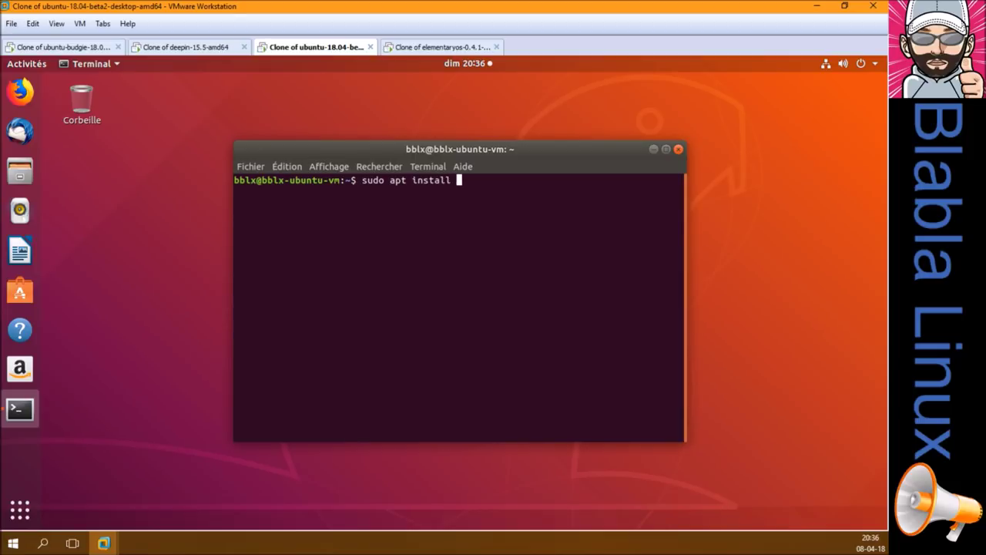
pyautogui.write(' chromium-brow')
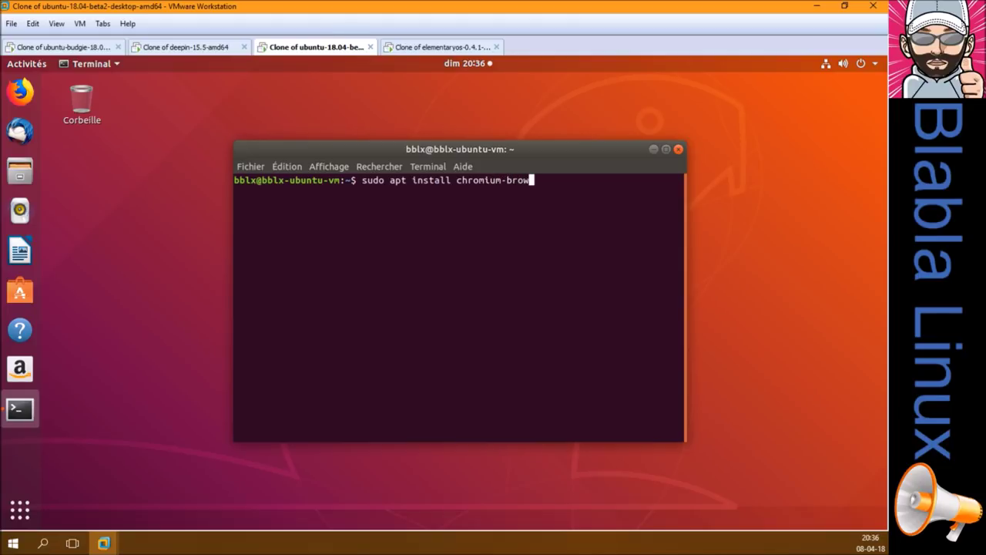
pyautogui.write('ser')
pyautogui.press('Return')
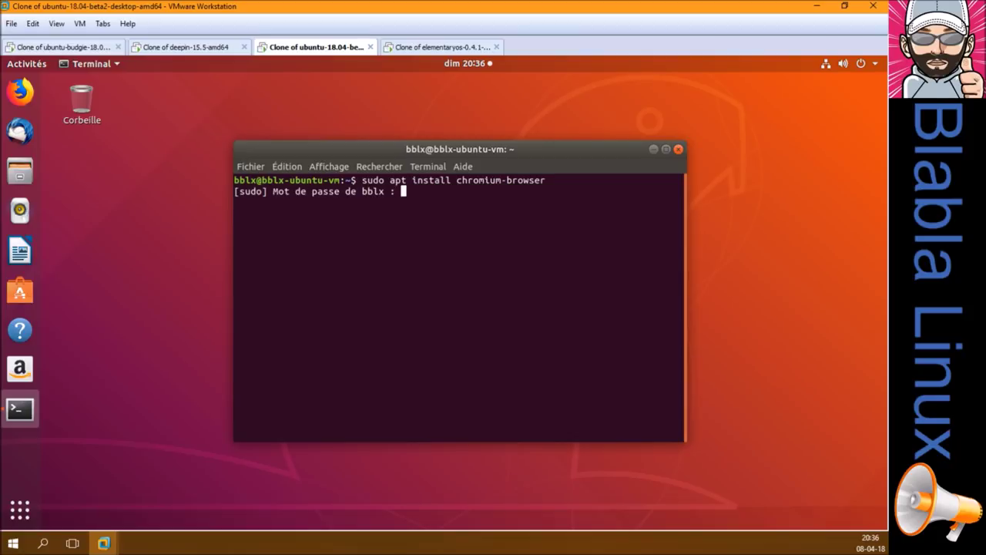
pyautogui.press('Return')
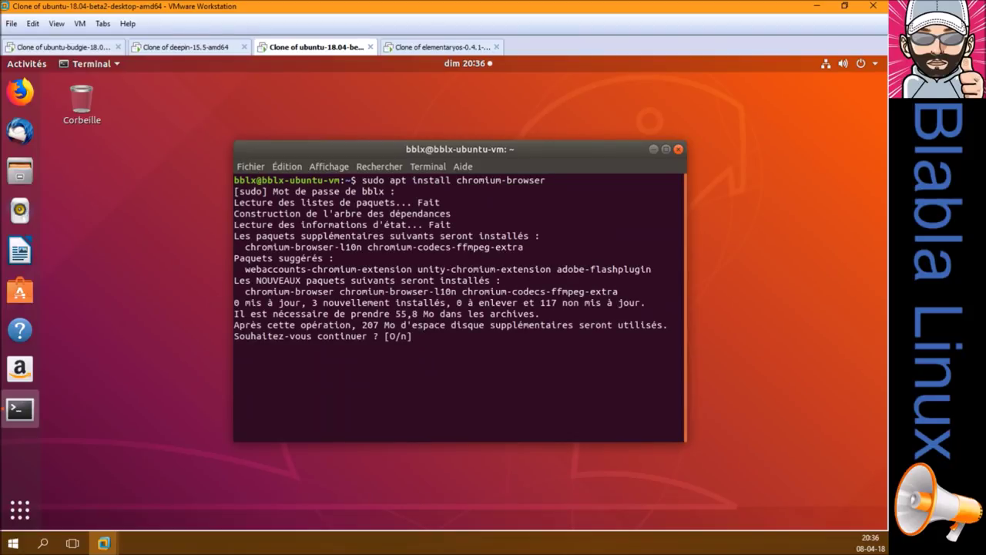
pyautogui.write('o')
pyautogui.press('Return')
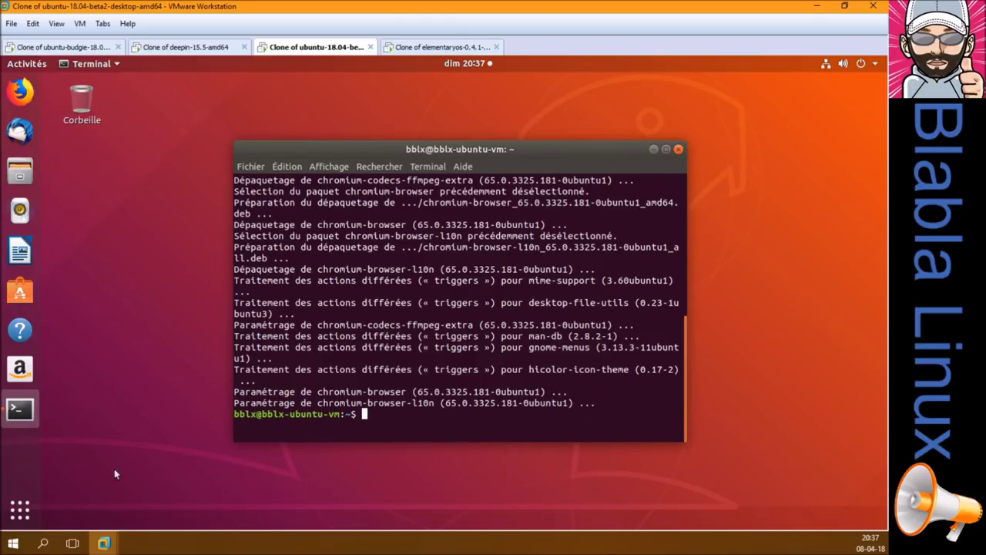
# - Launch the Chromium web browser from the Ubuntu applications overview to view it, and close its window
pyautogui.click(20, 511)
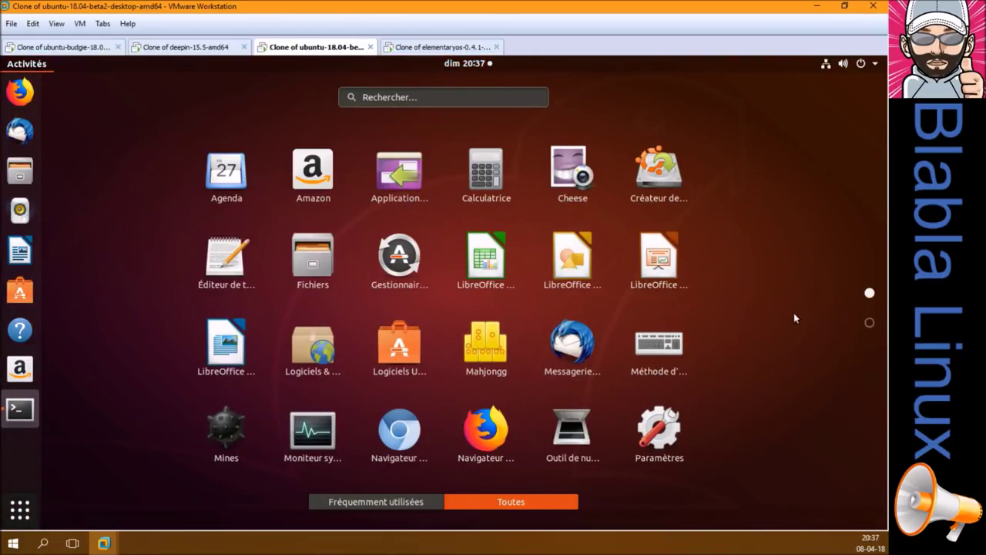
pyautogui.click(401, 438)
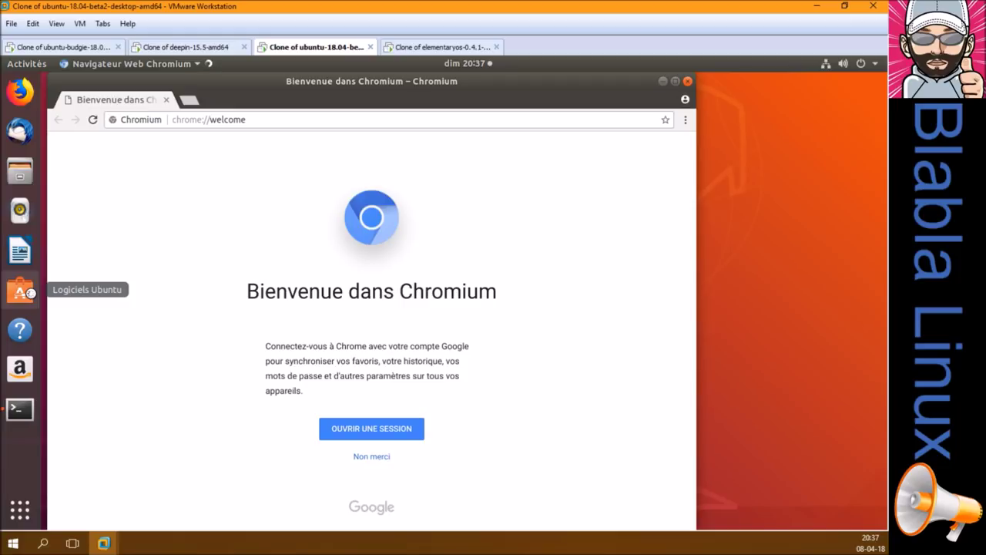
pyautogui.click(688, 81)
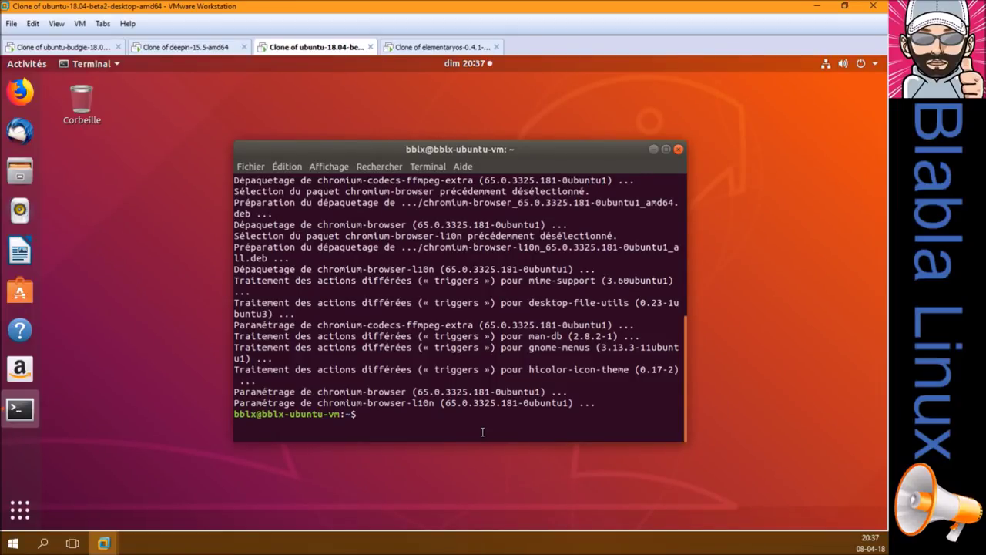
# - Run sudo apt autoremove chromium-browser in the terminal and accept the removal with "o"
pyautogui.write('sudo apt autoremove')
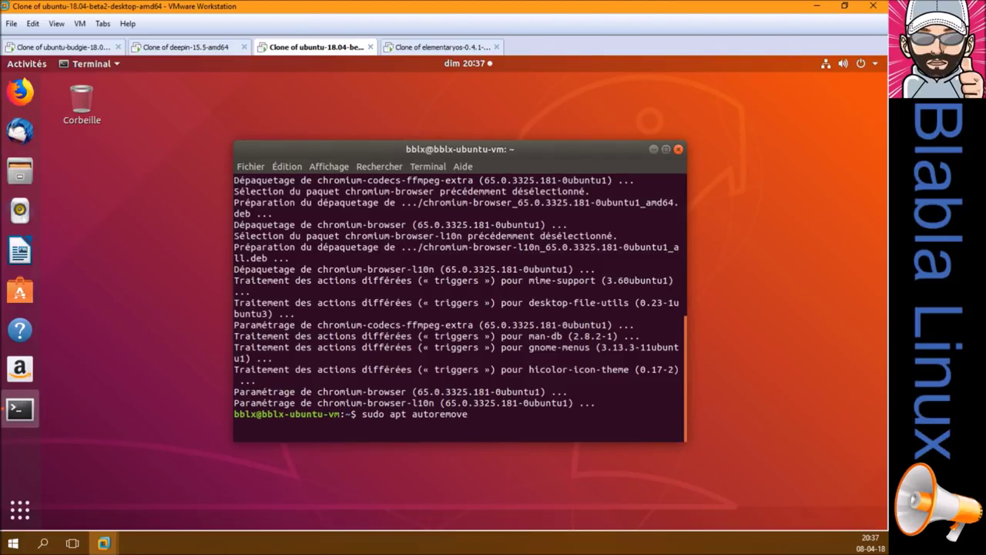
pyautogui.write(' chromium-browser')
pyautogui.press('Return')
pyautogui.write('o')
pyautogui.press('Return')
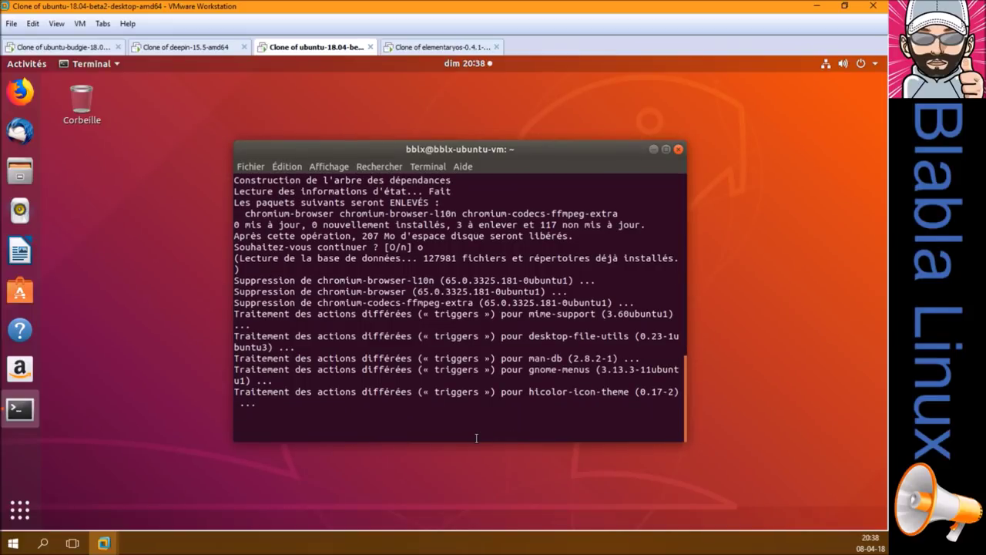
# - Search the Ubuntu applications for "chr" to check for Chromium, clear the search and leave the overview
pyautogui.click(20, 509)
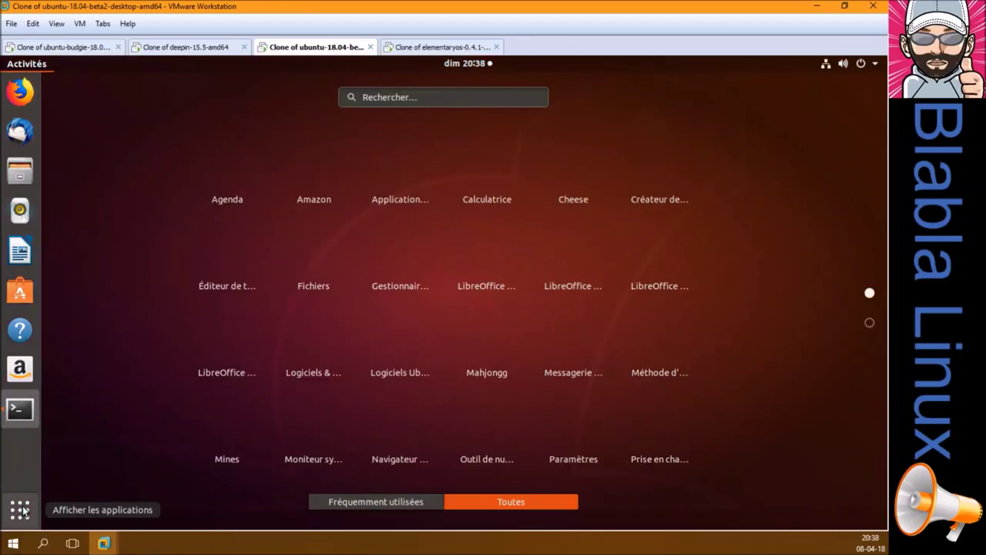
pyautogui.click(525, 97)
pyautogui.write('chrl')
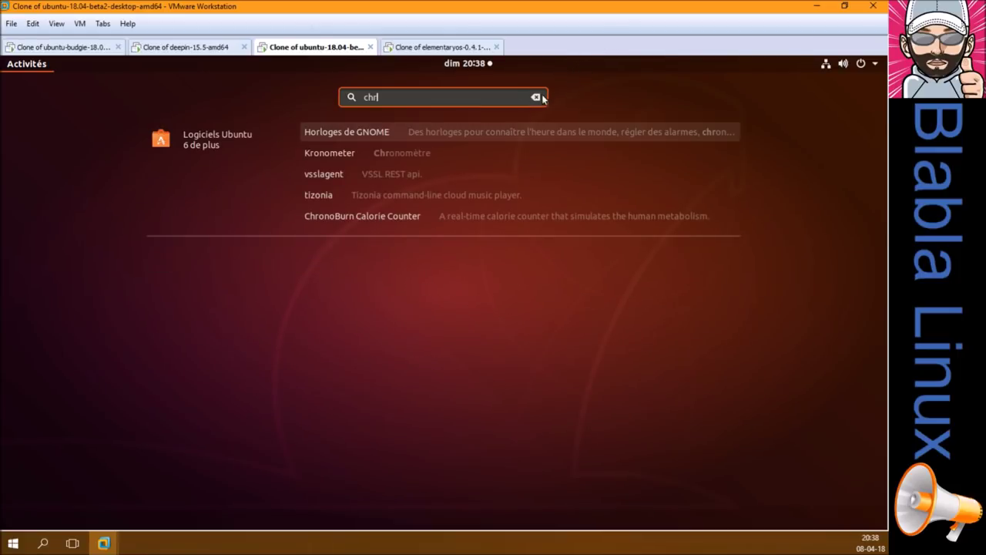
pyautogui.click(536, 98)
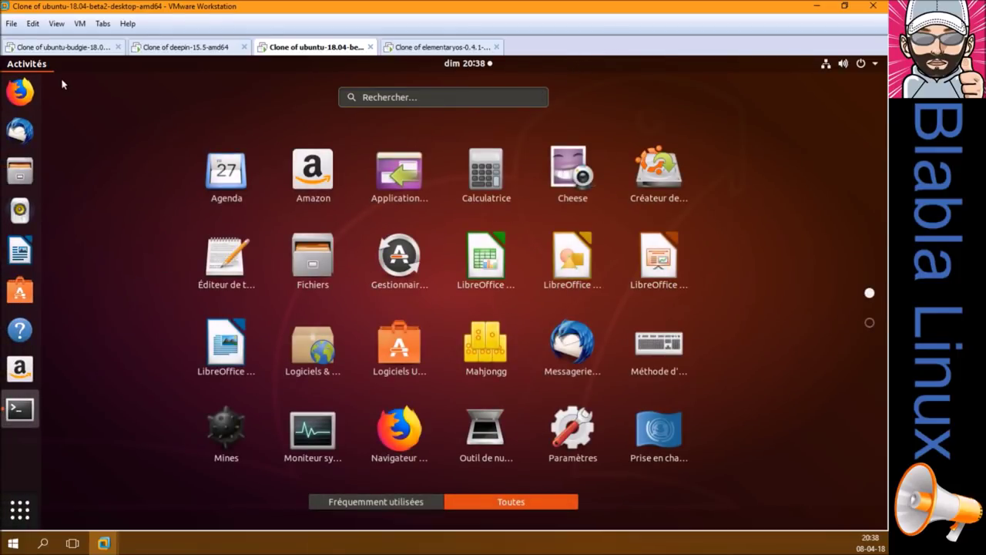
pyautogui.click(29, 66)
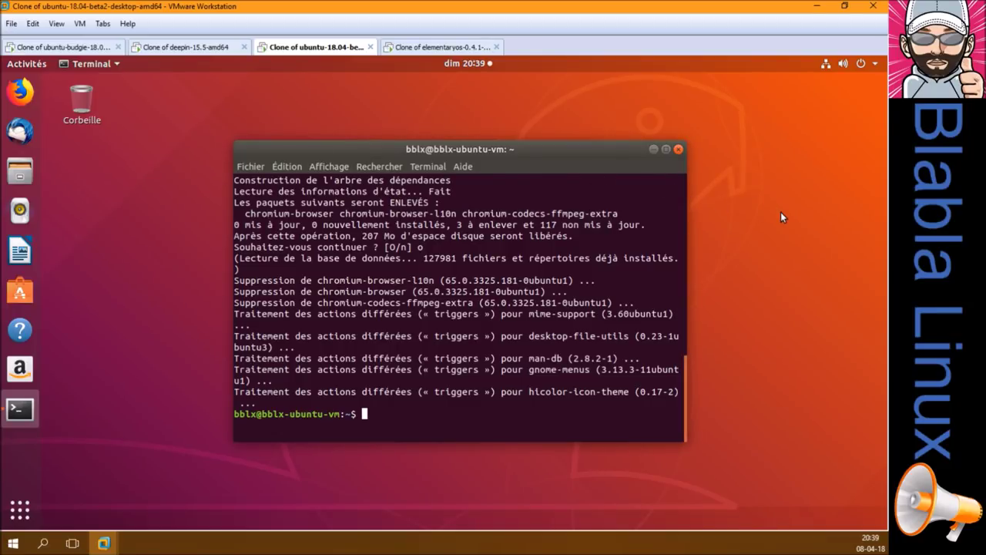
# - Close the terminal window and shut down the Ubuntu 18.04 virtual machine
pyautogui.click(679, 149)
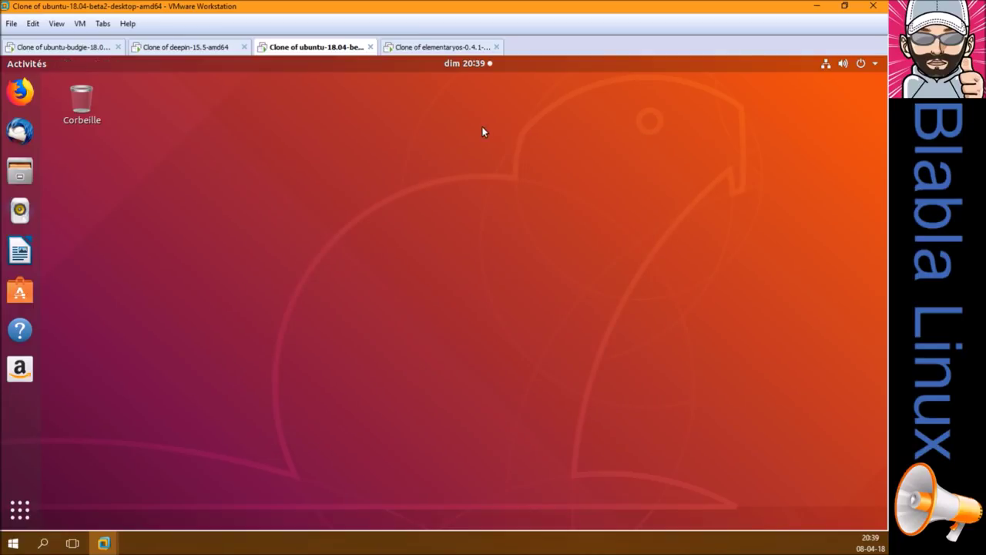
pyautogui.click(876, 64)
pyautogui.click(837, 197)
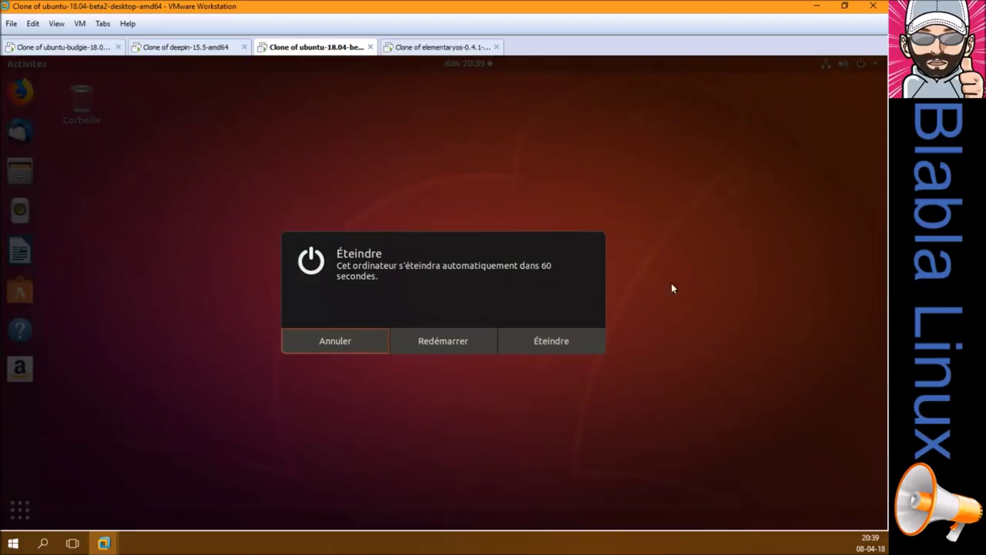
pyautogui.click(590, 336)
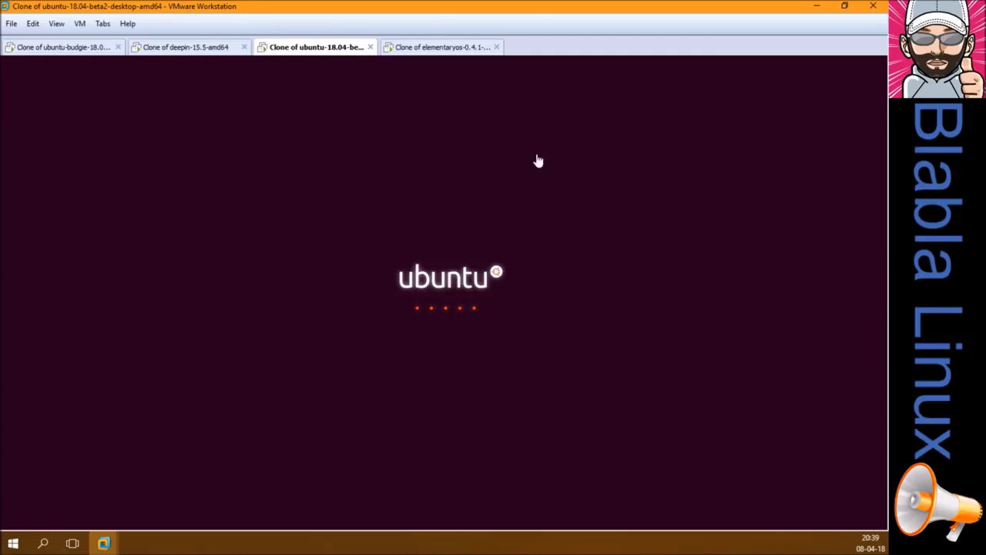
# - Switch to the elementary OS virtual machine and shut it down from its desktop
pyautogui.click(445, 48)
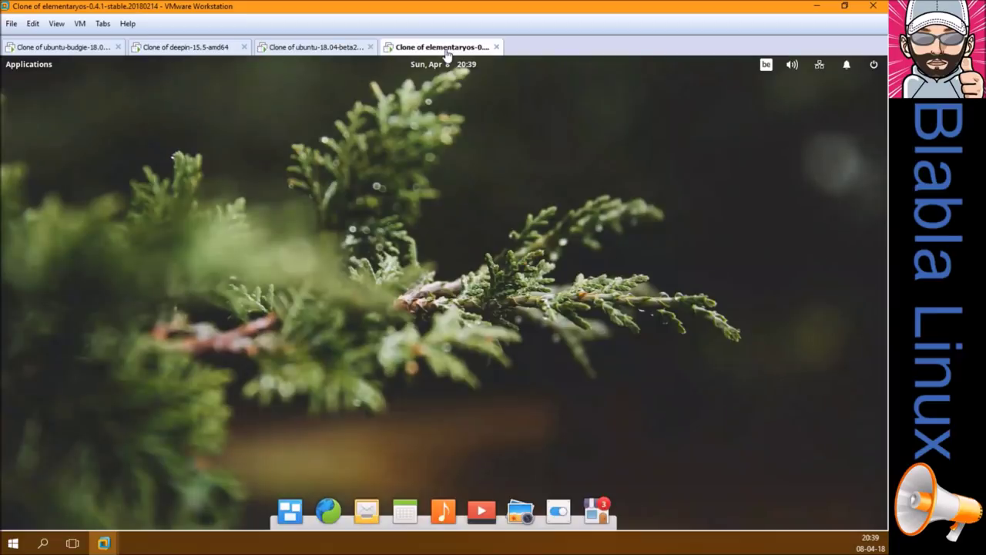
pyautogui.click(874, 66)
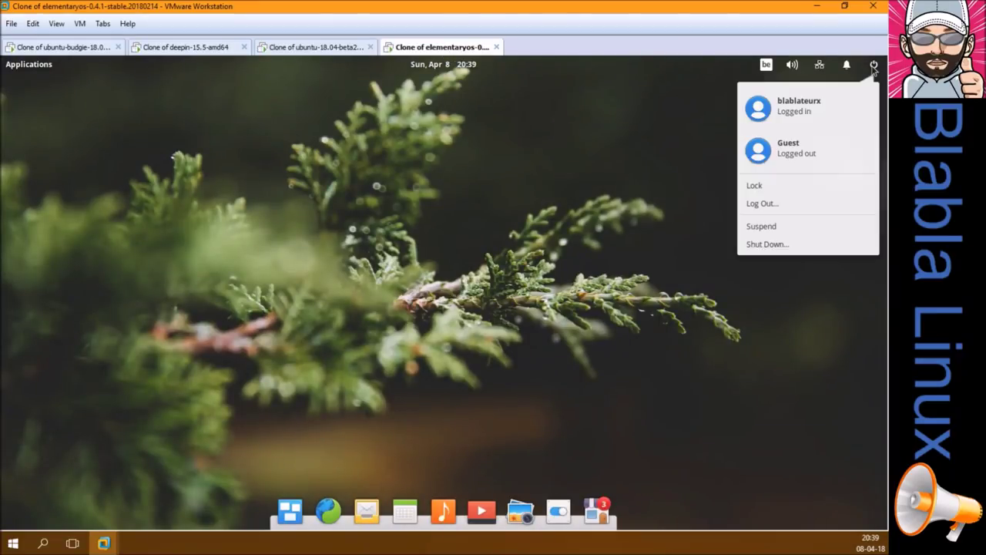
pyautogui.click(773, 244)
pyautogui.click(534, 317)
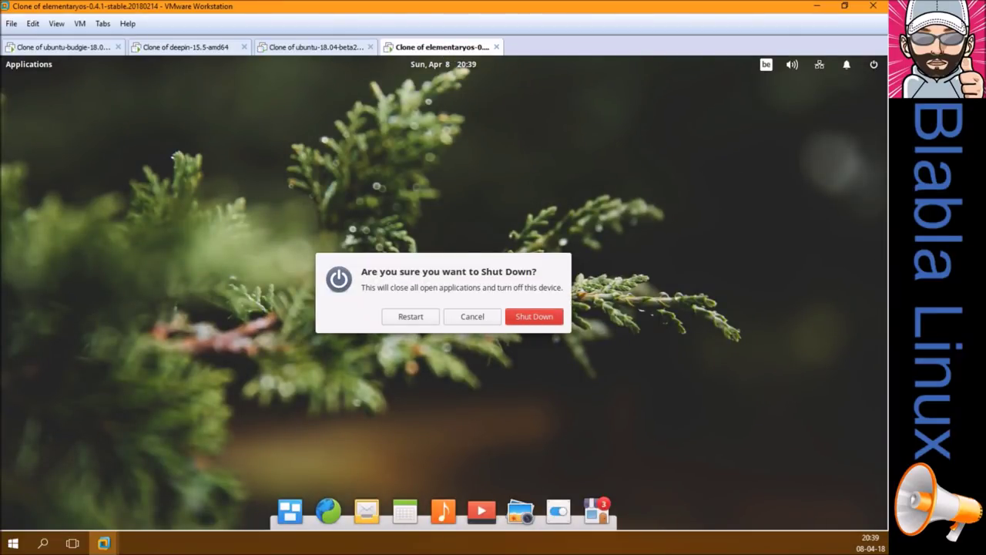
# - Switch to the deepin 15.5 virtual machine and shut it down
pyautogui.click(197, 48)
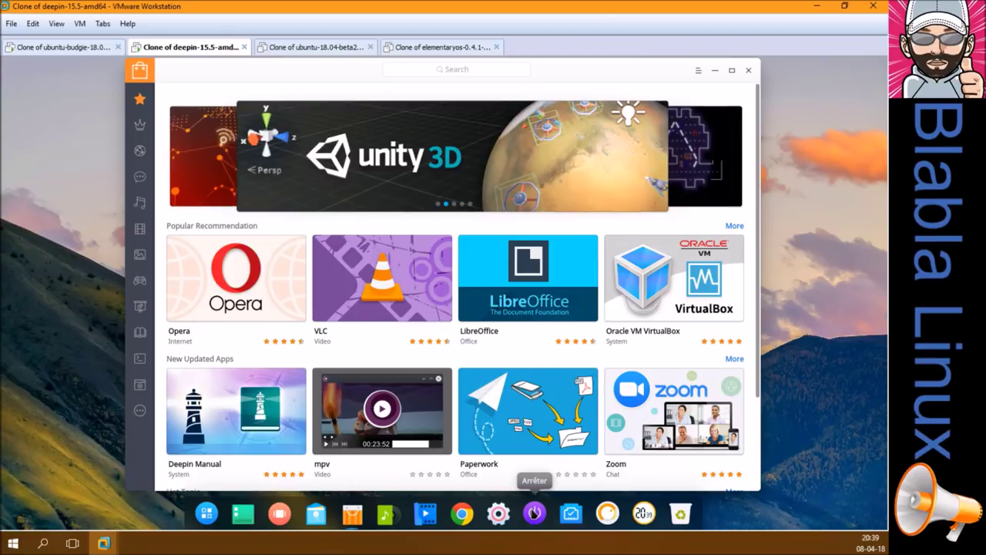
pyautogui.click(534, 513)
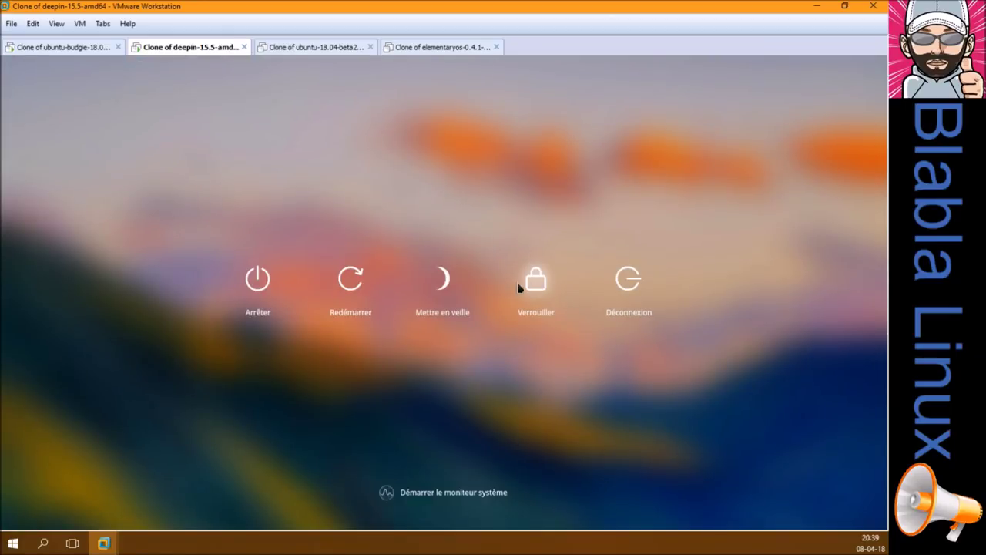
pyautogui.click(262, 288)
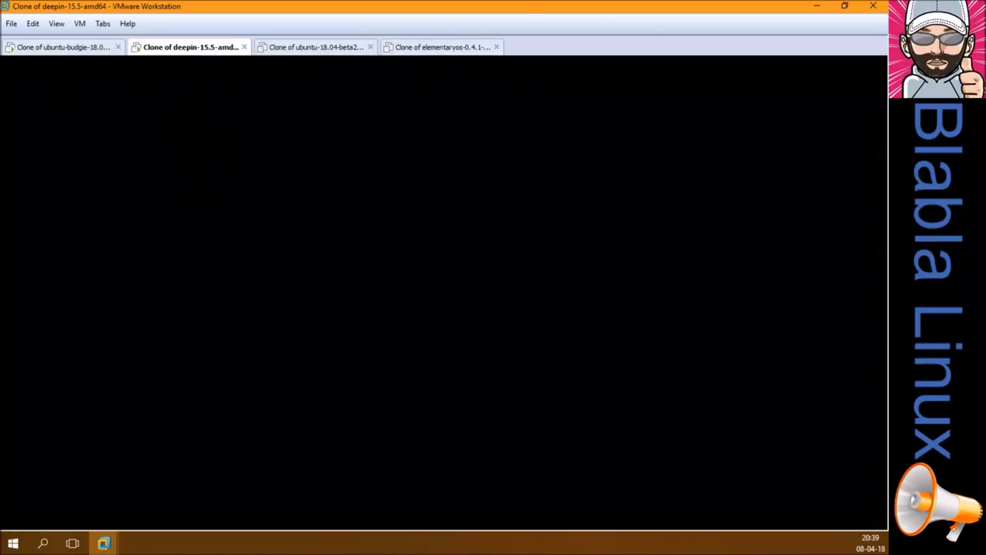
# - Switch to the Ubuntu Budgie virtual machine and unlock its session with the account password
pyautogui.click(85, 48)
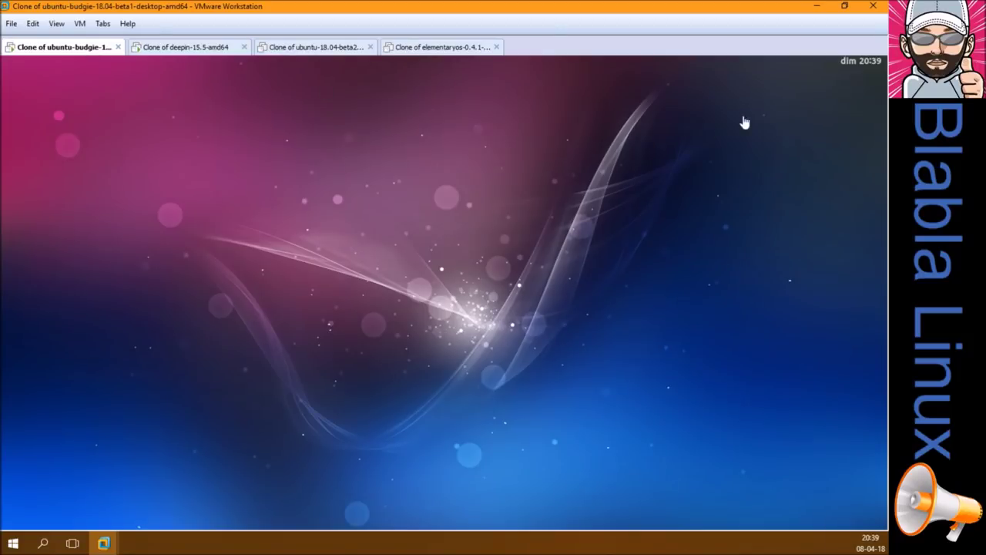
pyautogui.click(574, 399)
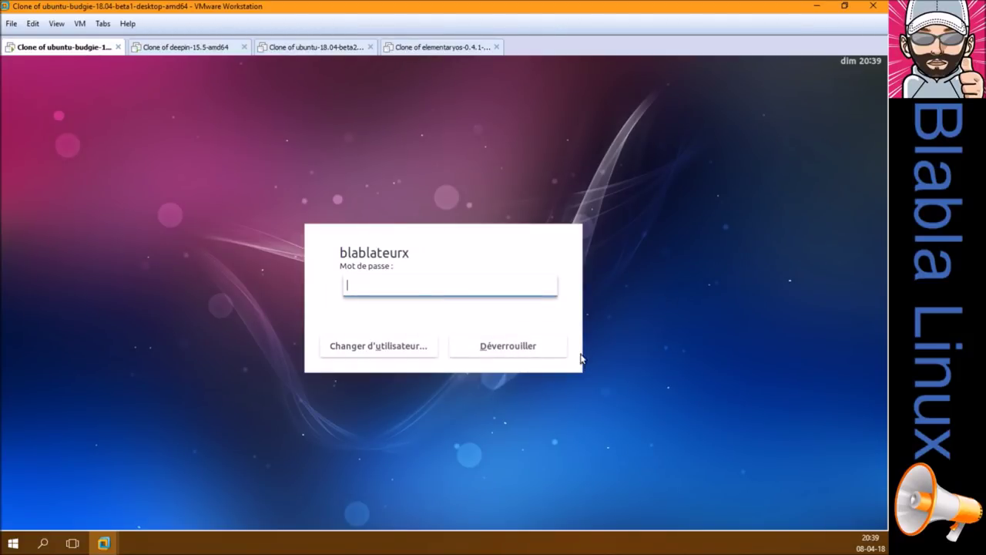
pyautogui.write('••••••')
pyautogui.press('Return')
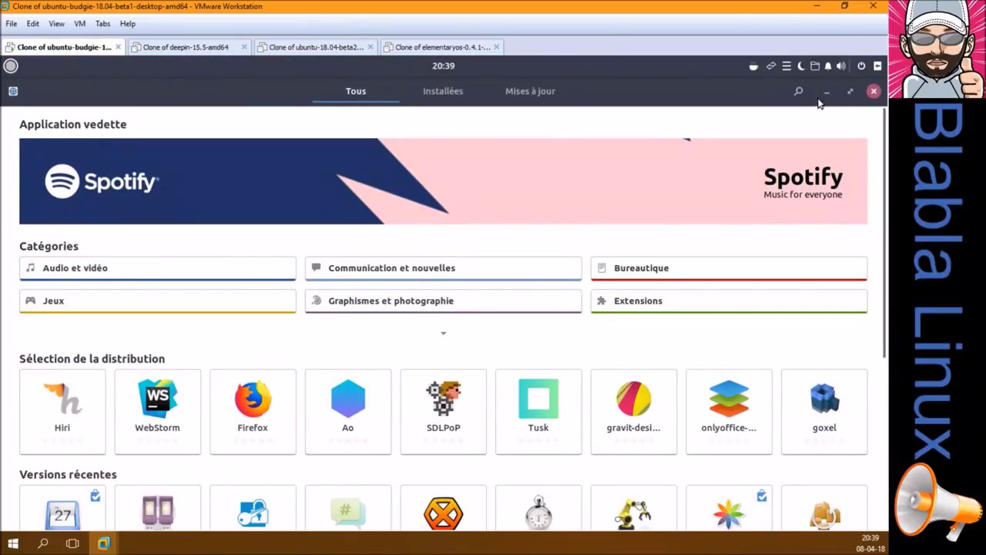
# - Shut down the Ubuntu Budgie virtual machine and confirm the shutdown
pyautogui.click(862, 66)
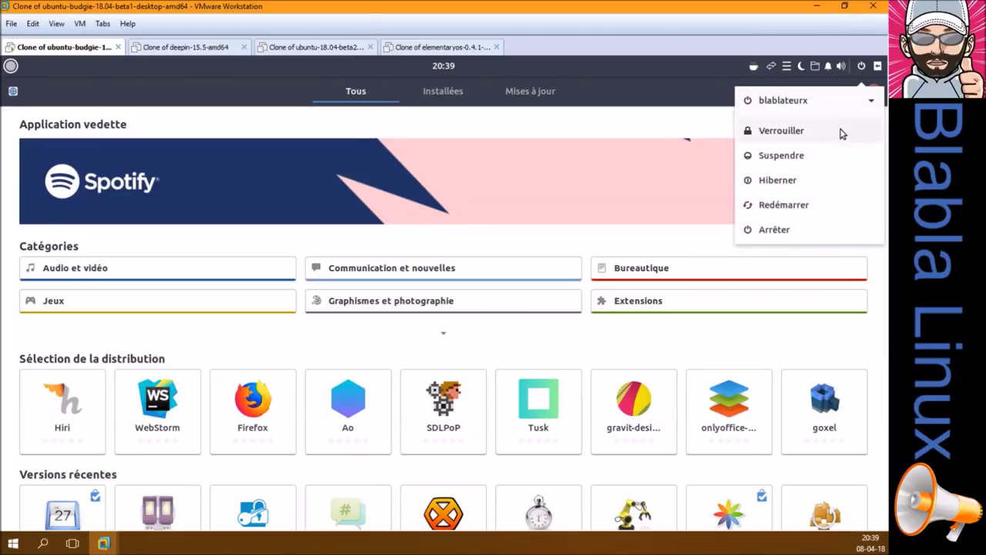
pyautogui.click(795, 231)
pyautogui.click(506, 328)
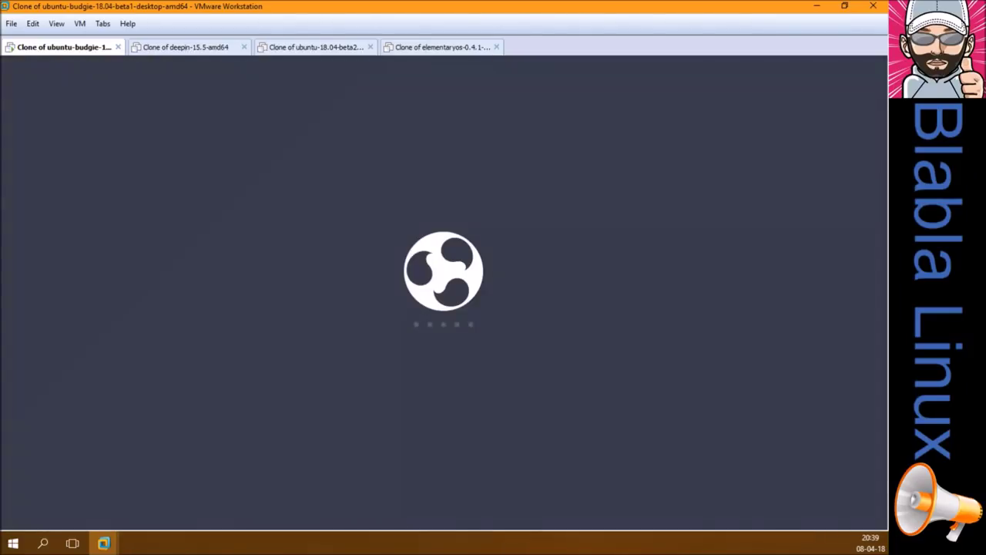